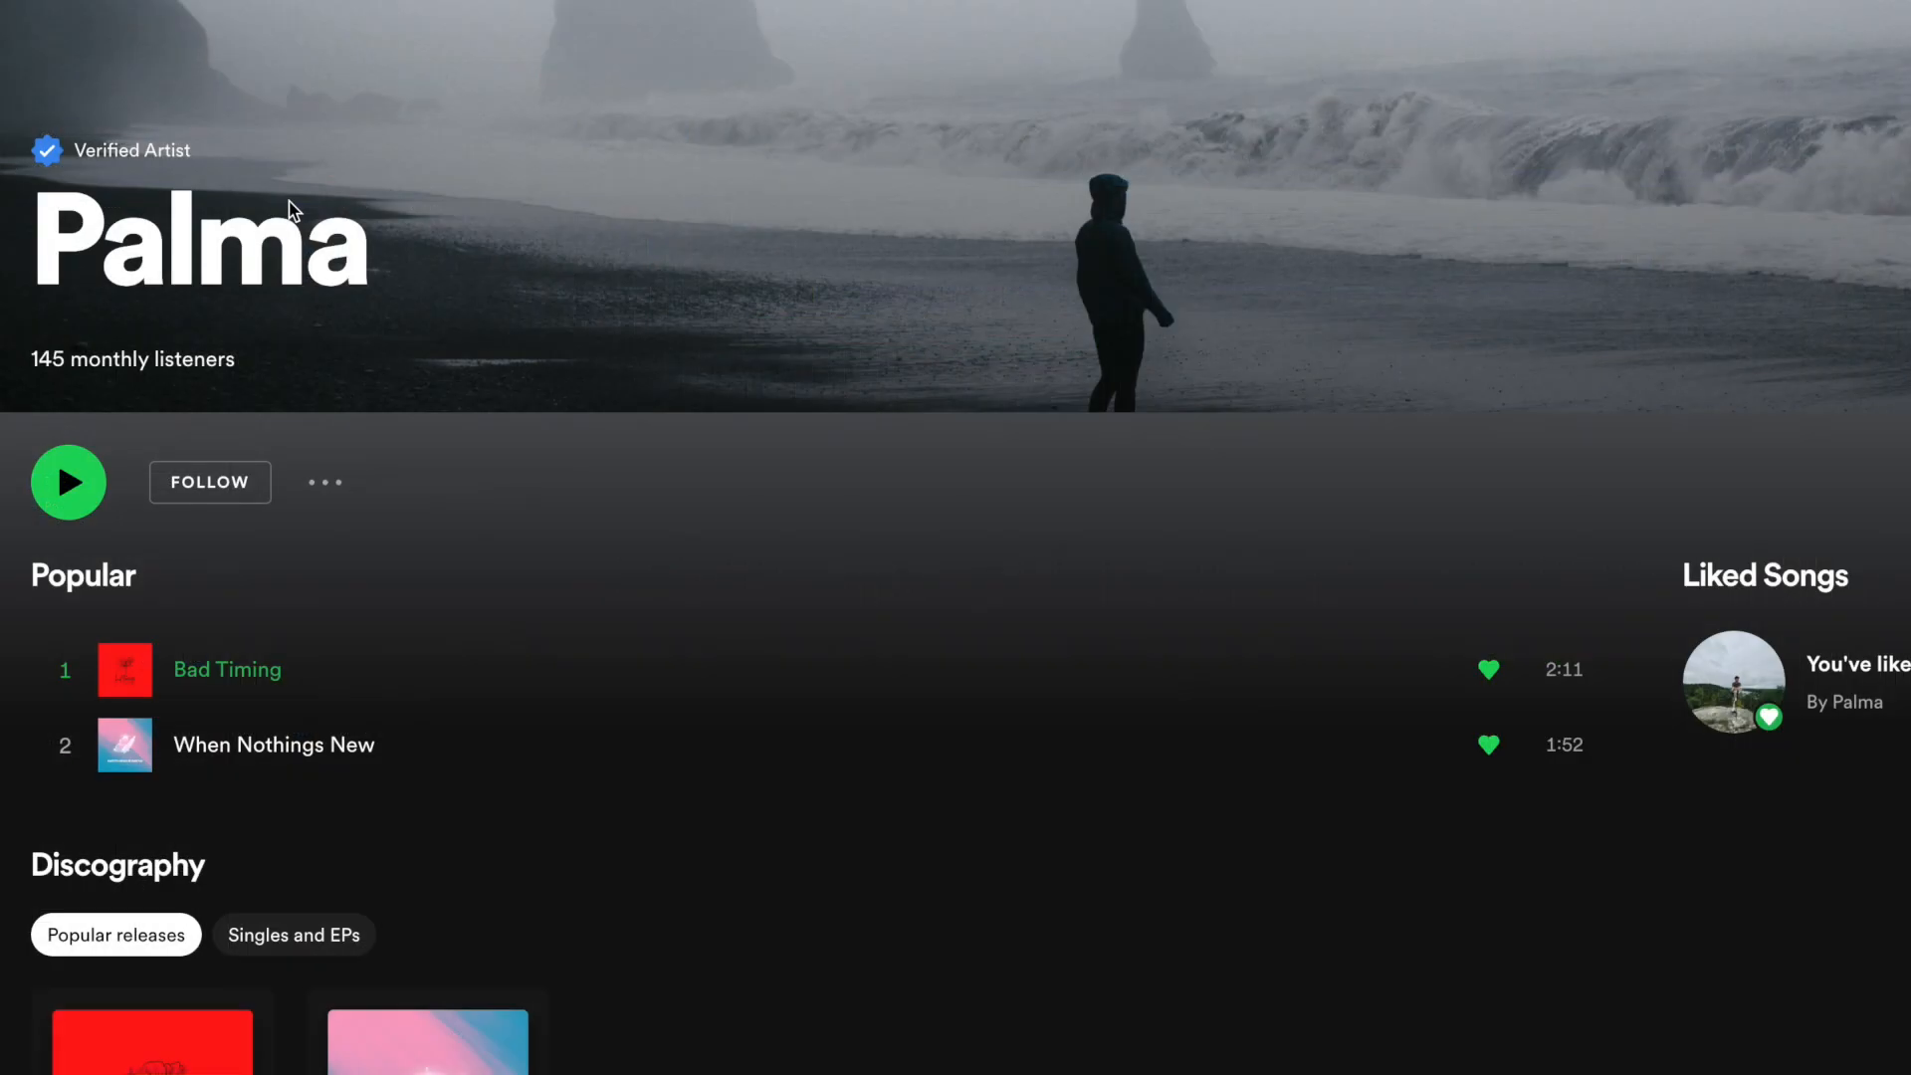
Step: Look through Palma's artist page on Spotify, including the popular songs, discography and About section
scroll(292, 210, "down", 10)
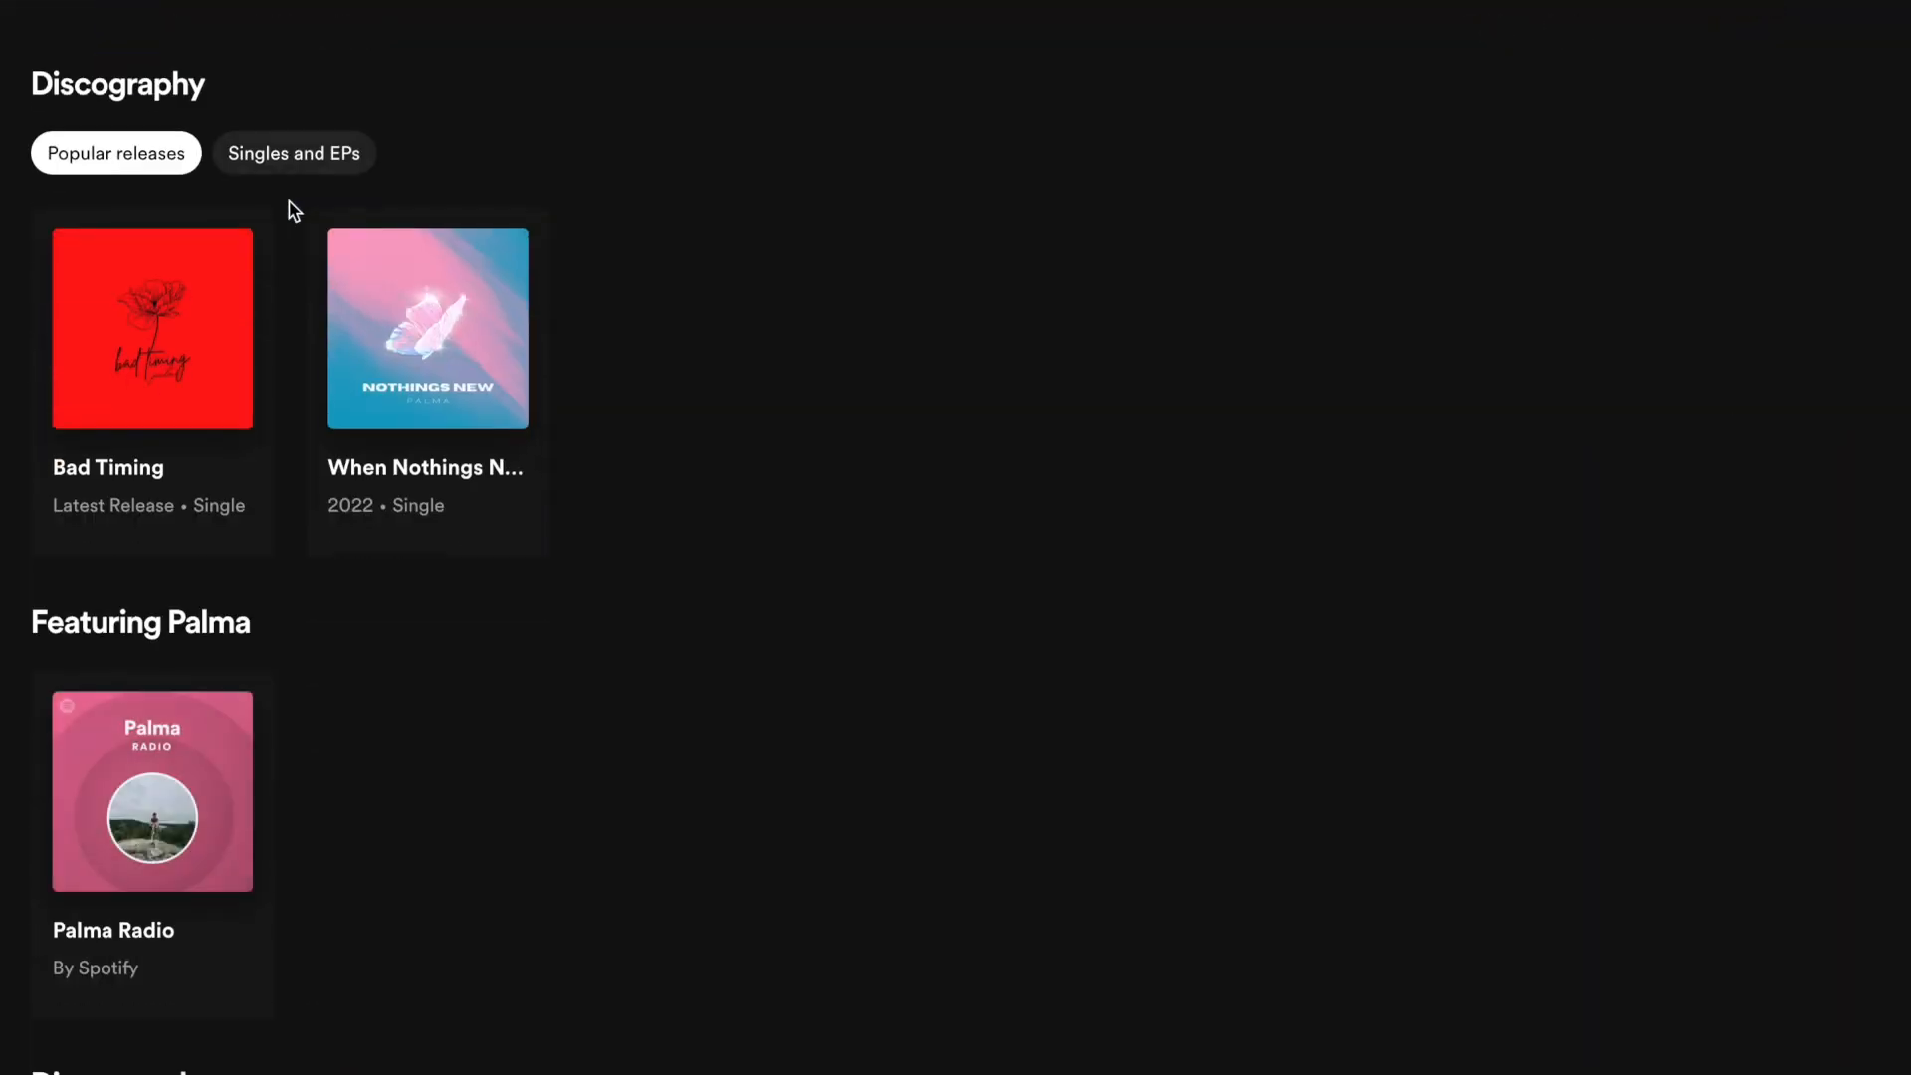
scroll(292, 210, "down", 8)
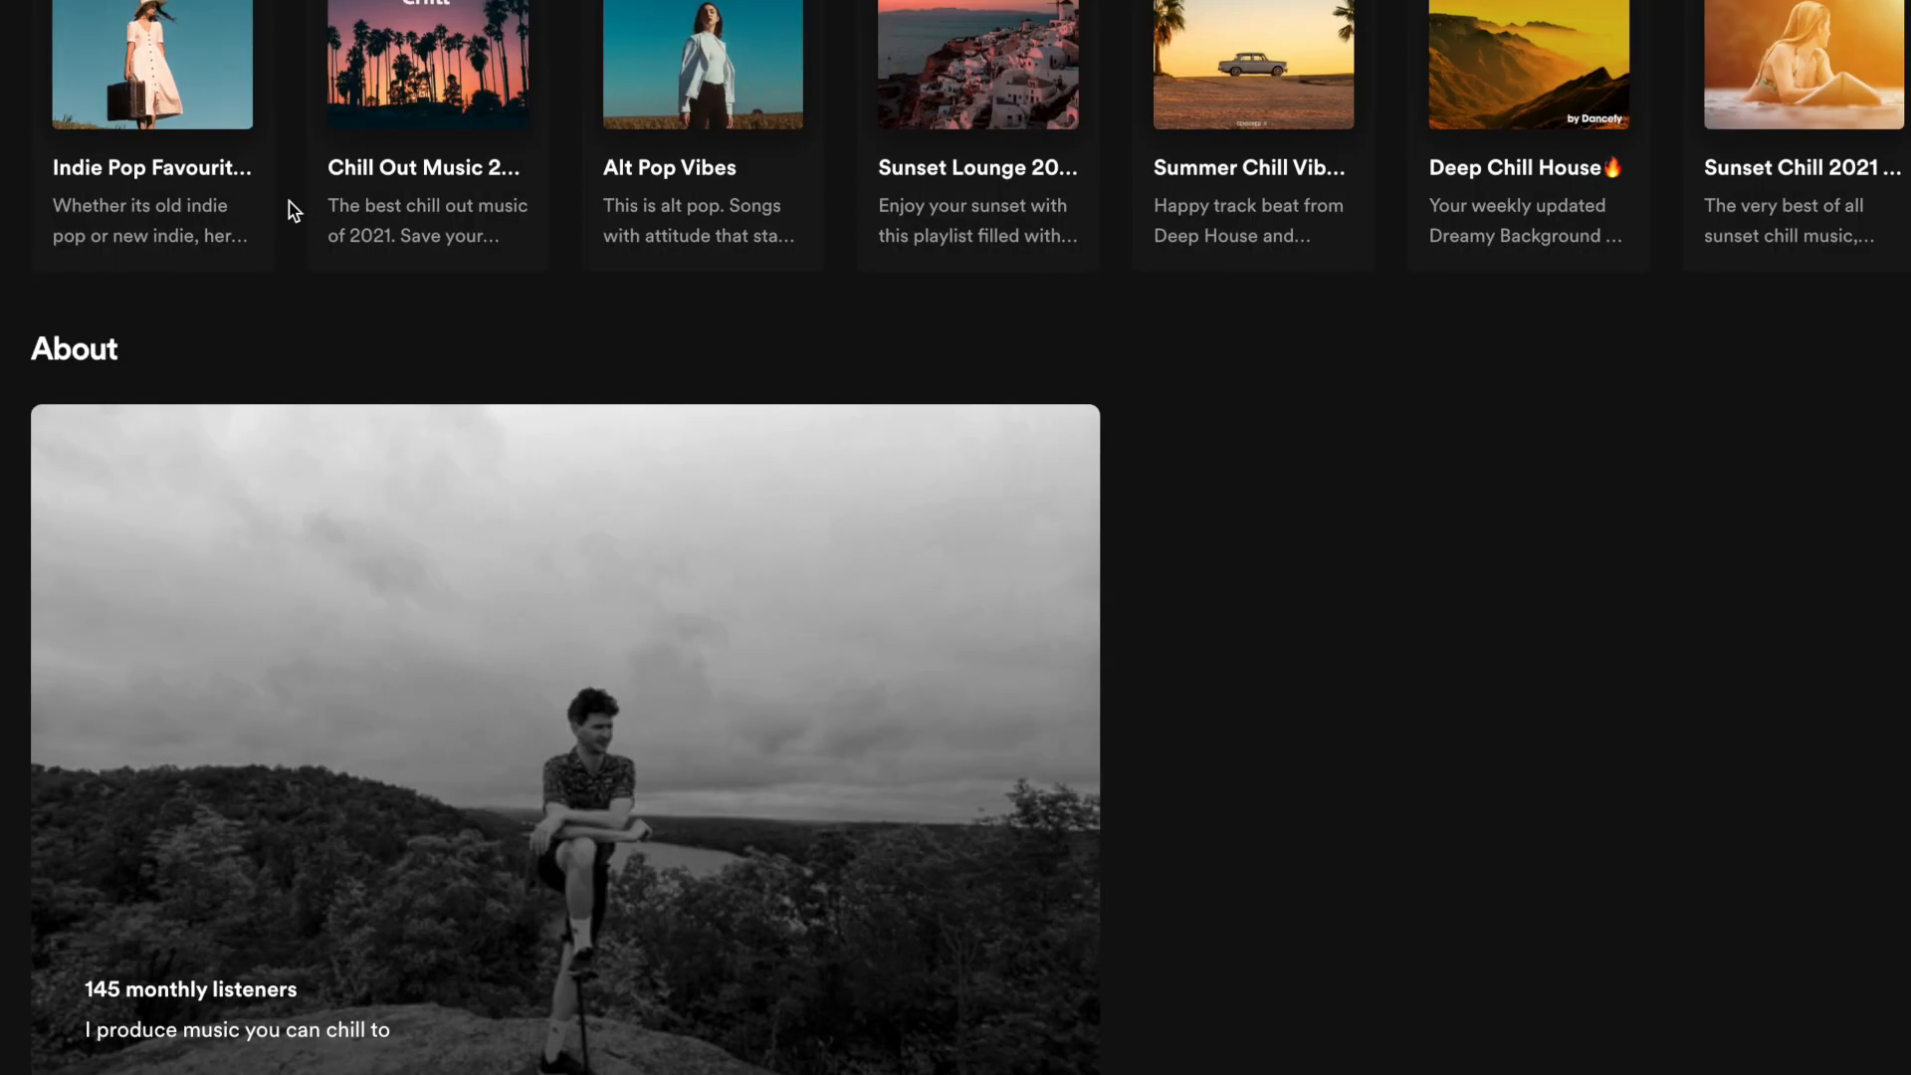
scroll(388, 407, "up", 20)
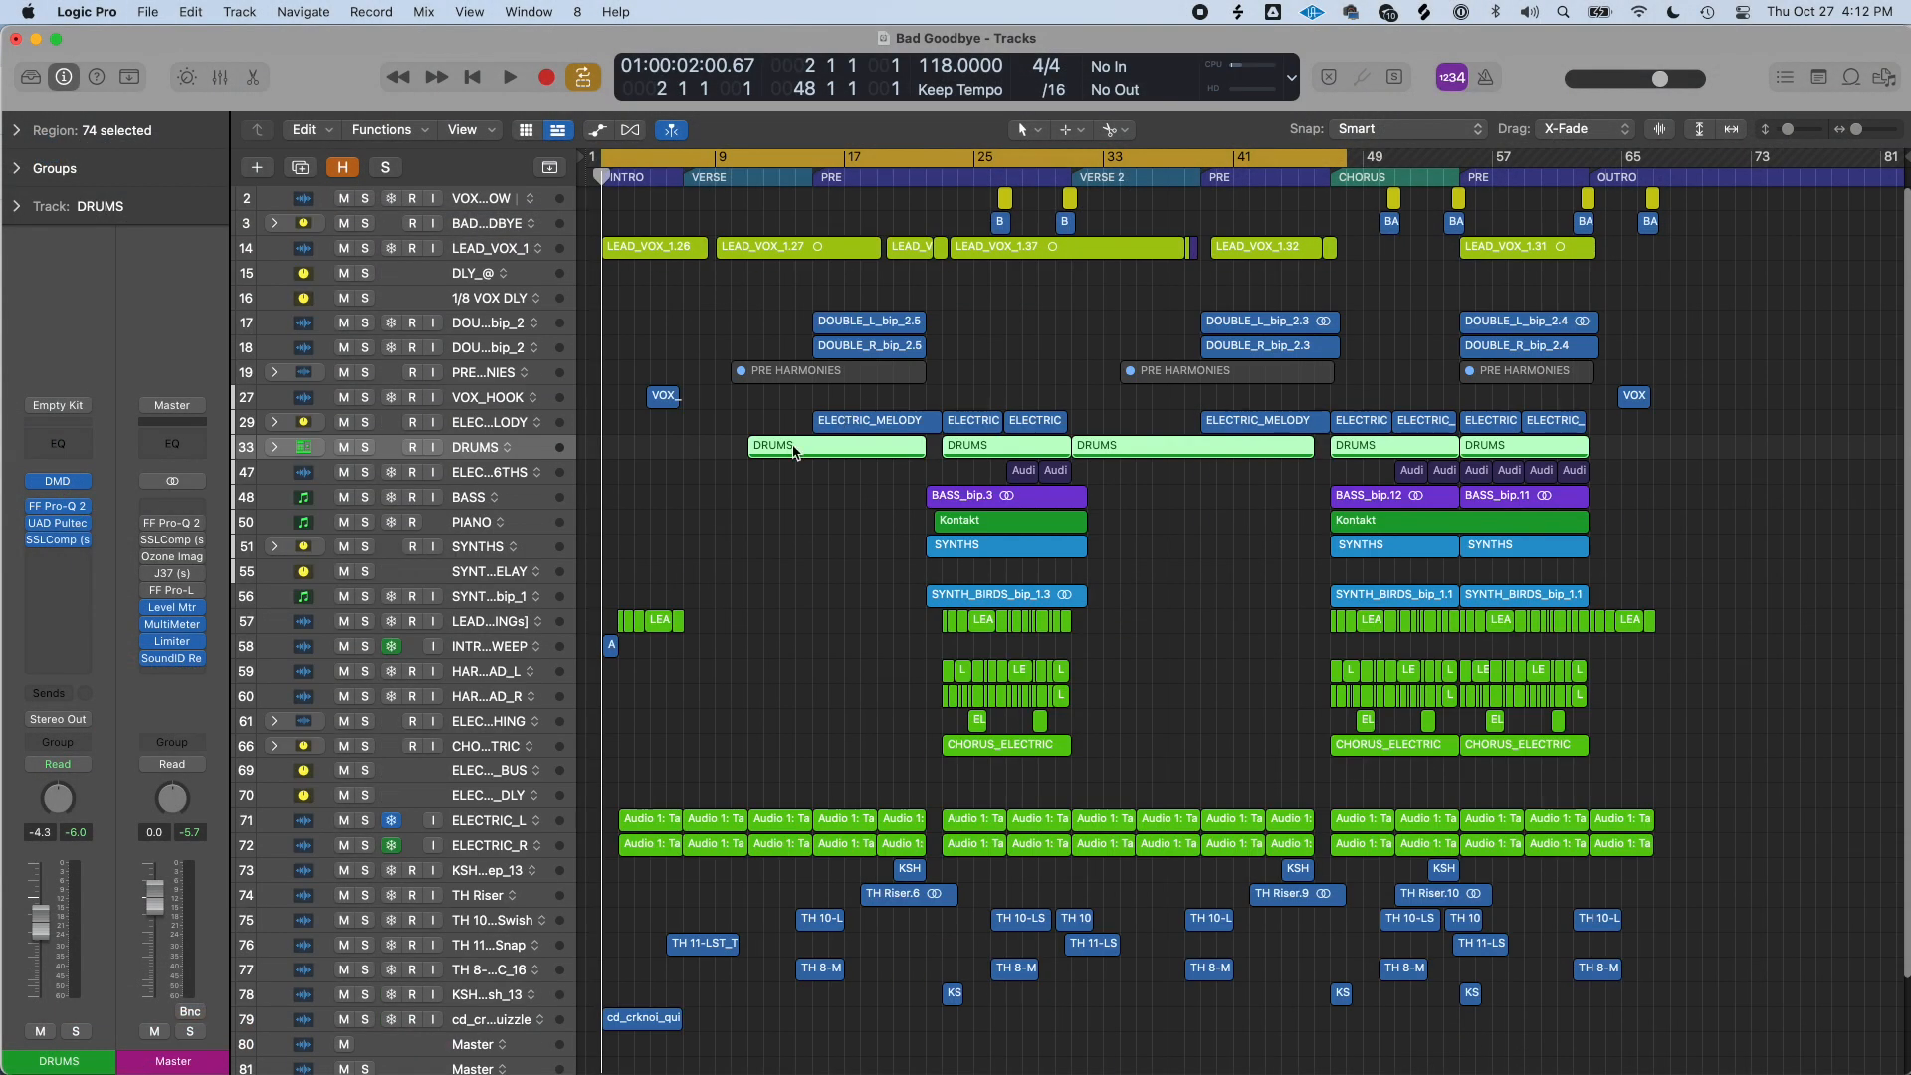
Step: Switch to Logic Pro, turn off cycle mode and play back the Bad Goodbye song from the intro
scroll(696, 478, "down", 4)
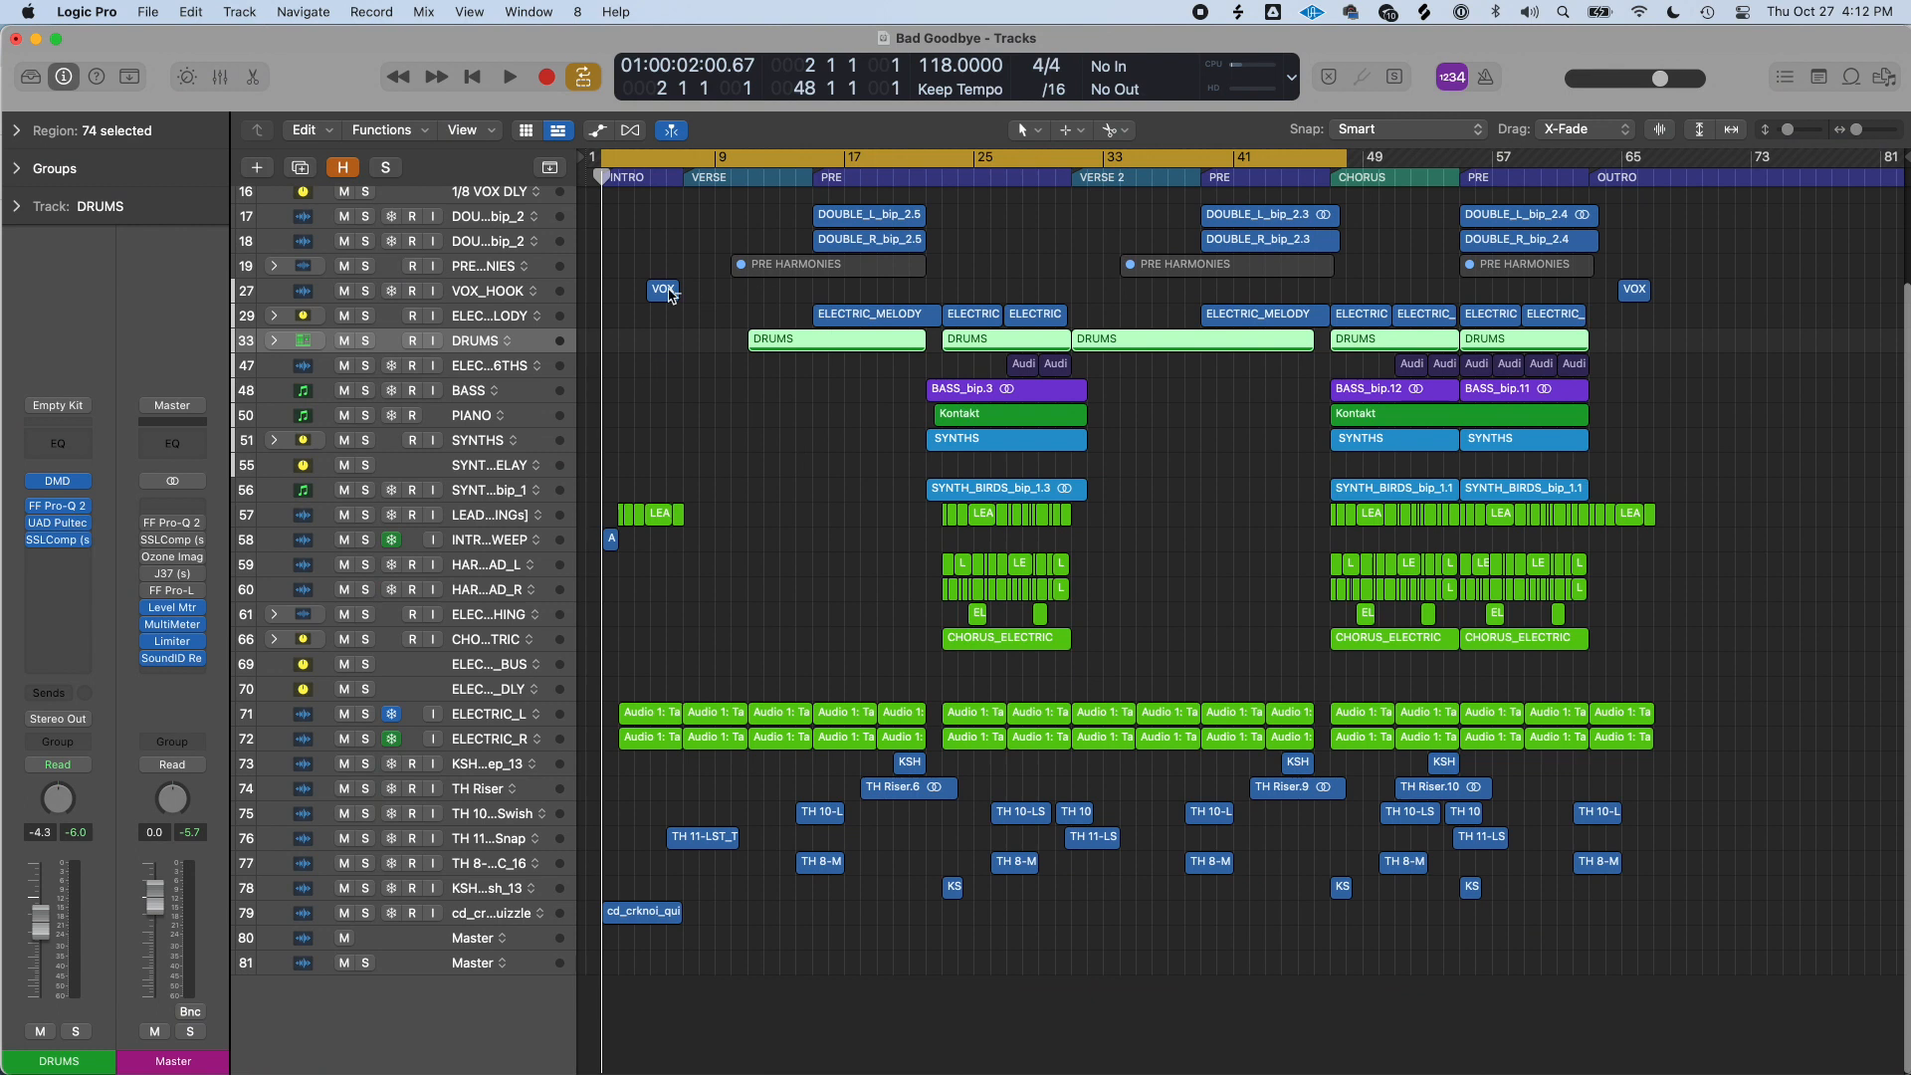
key("c")
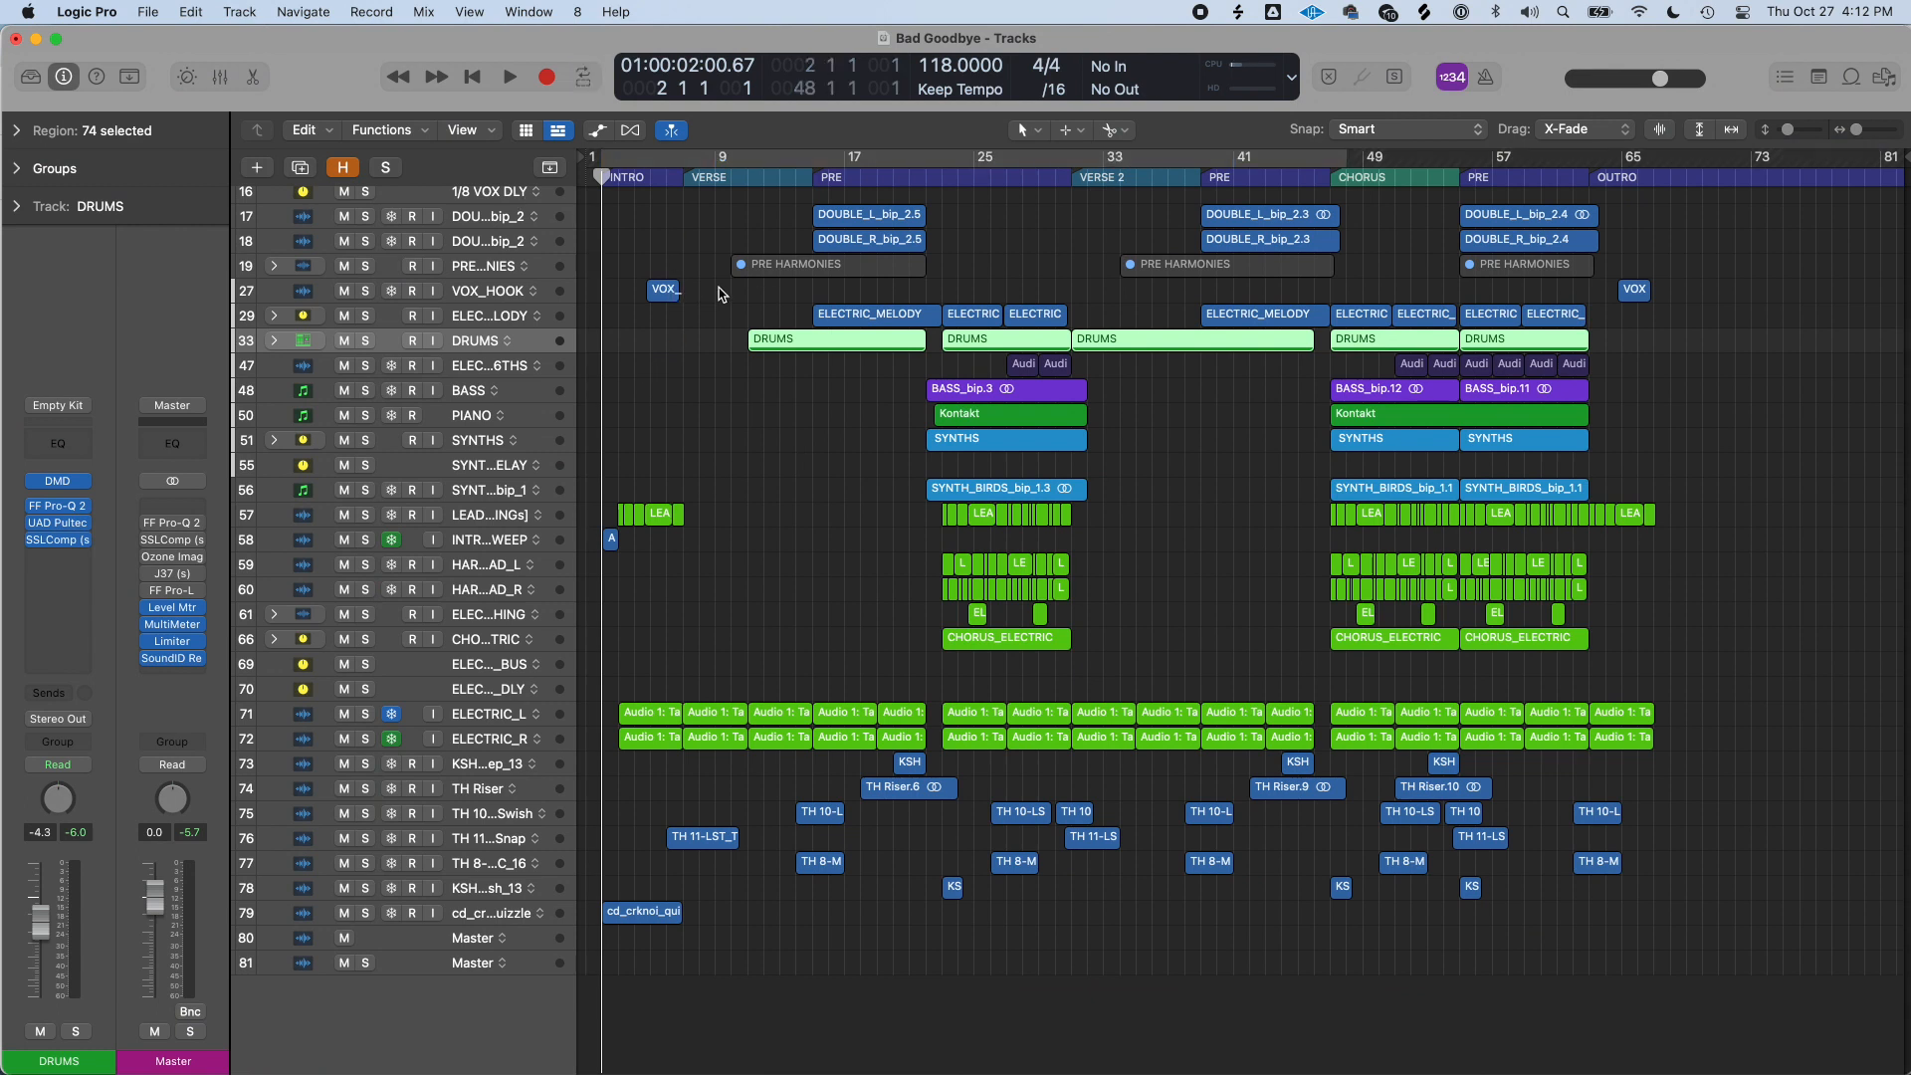
key("space")
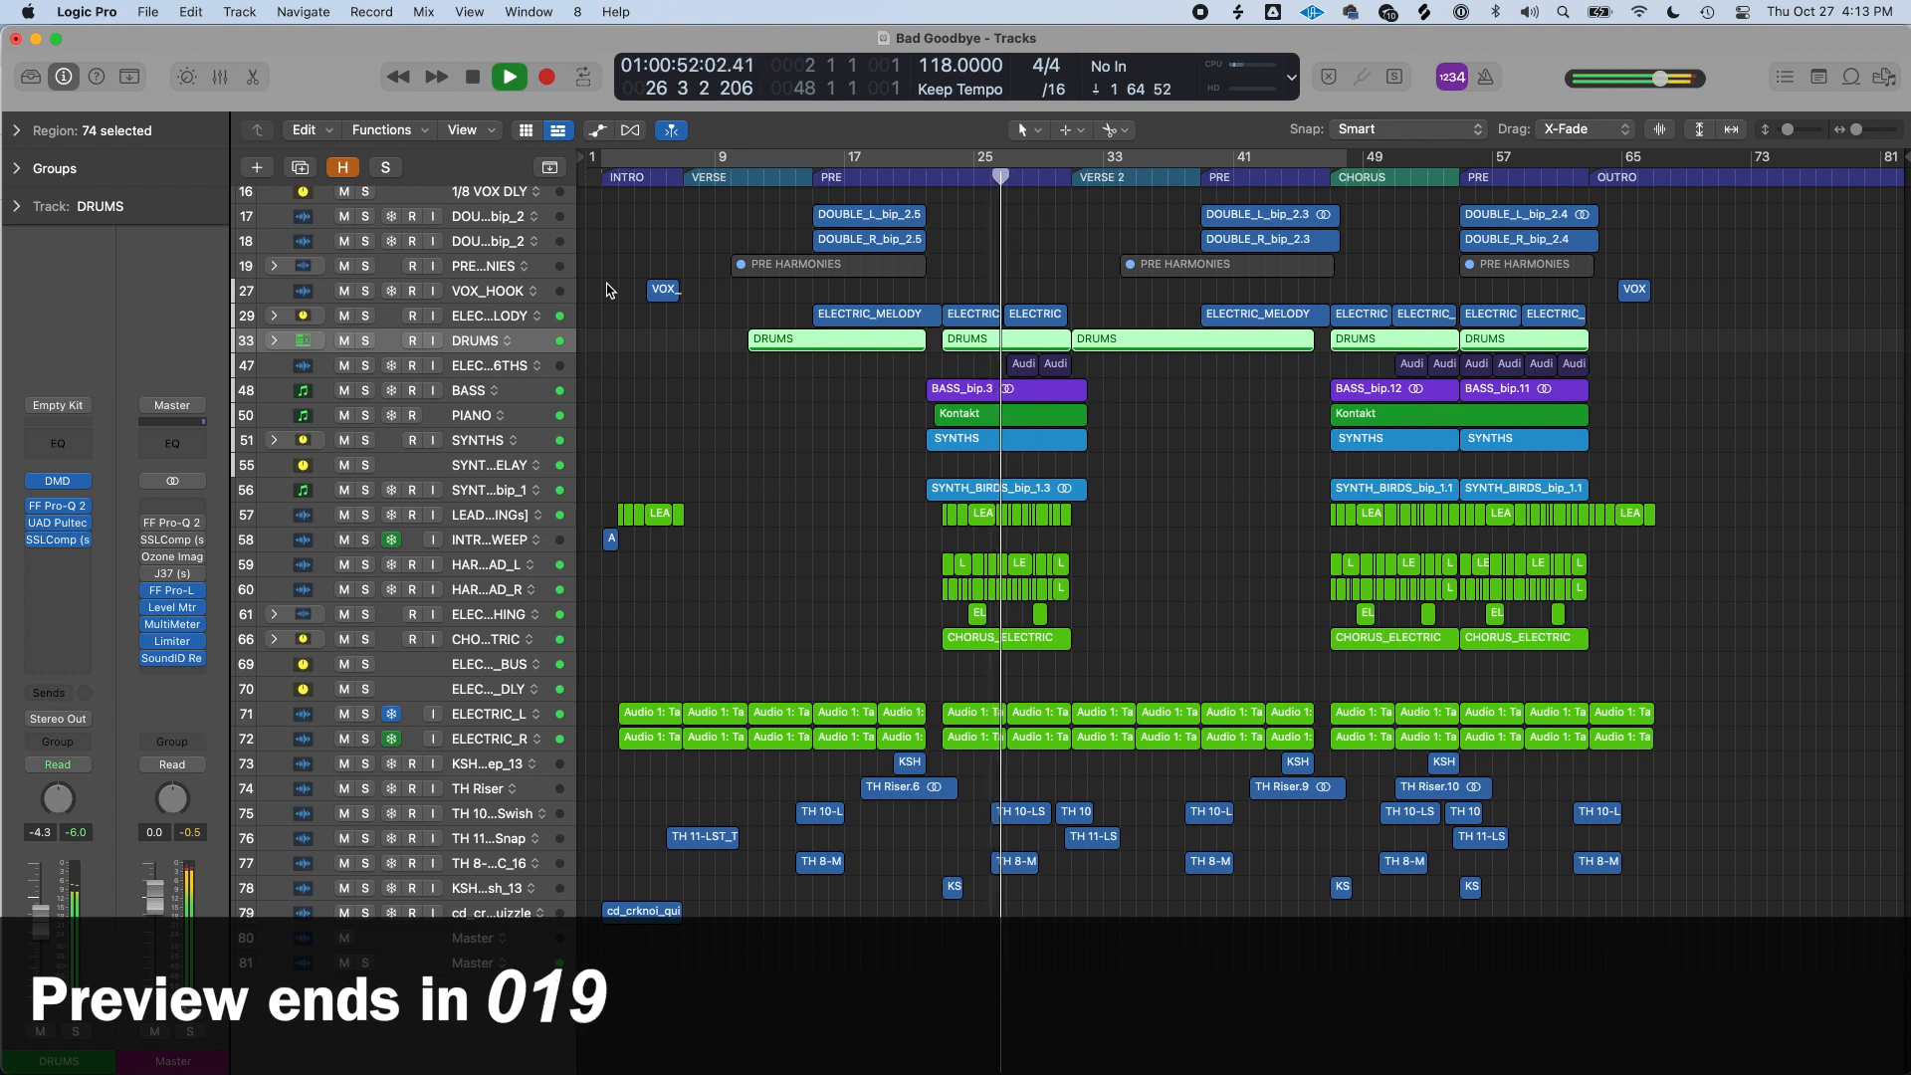
key("space")
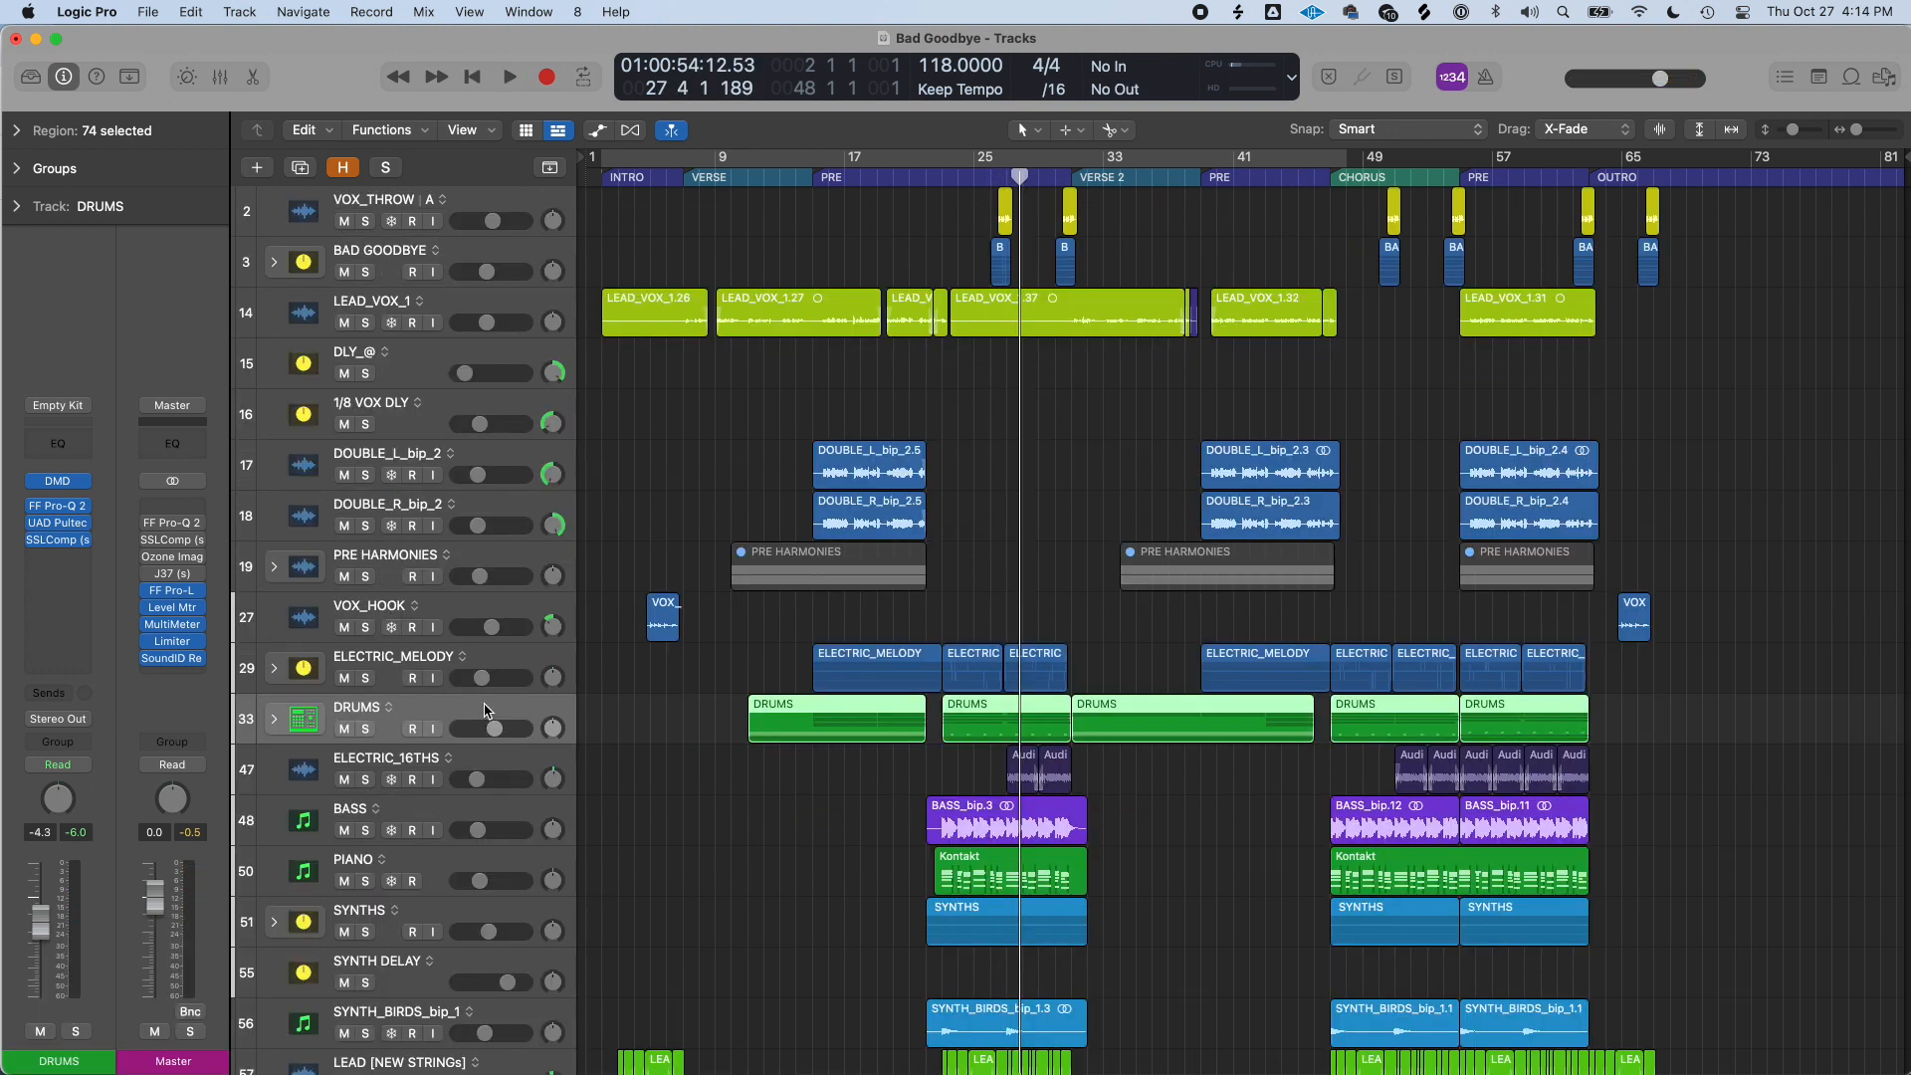
Step: Create a new project alternative for the Bad Goodbye project
left_click(149, 11)
mouse_move(257, 303)
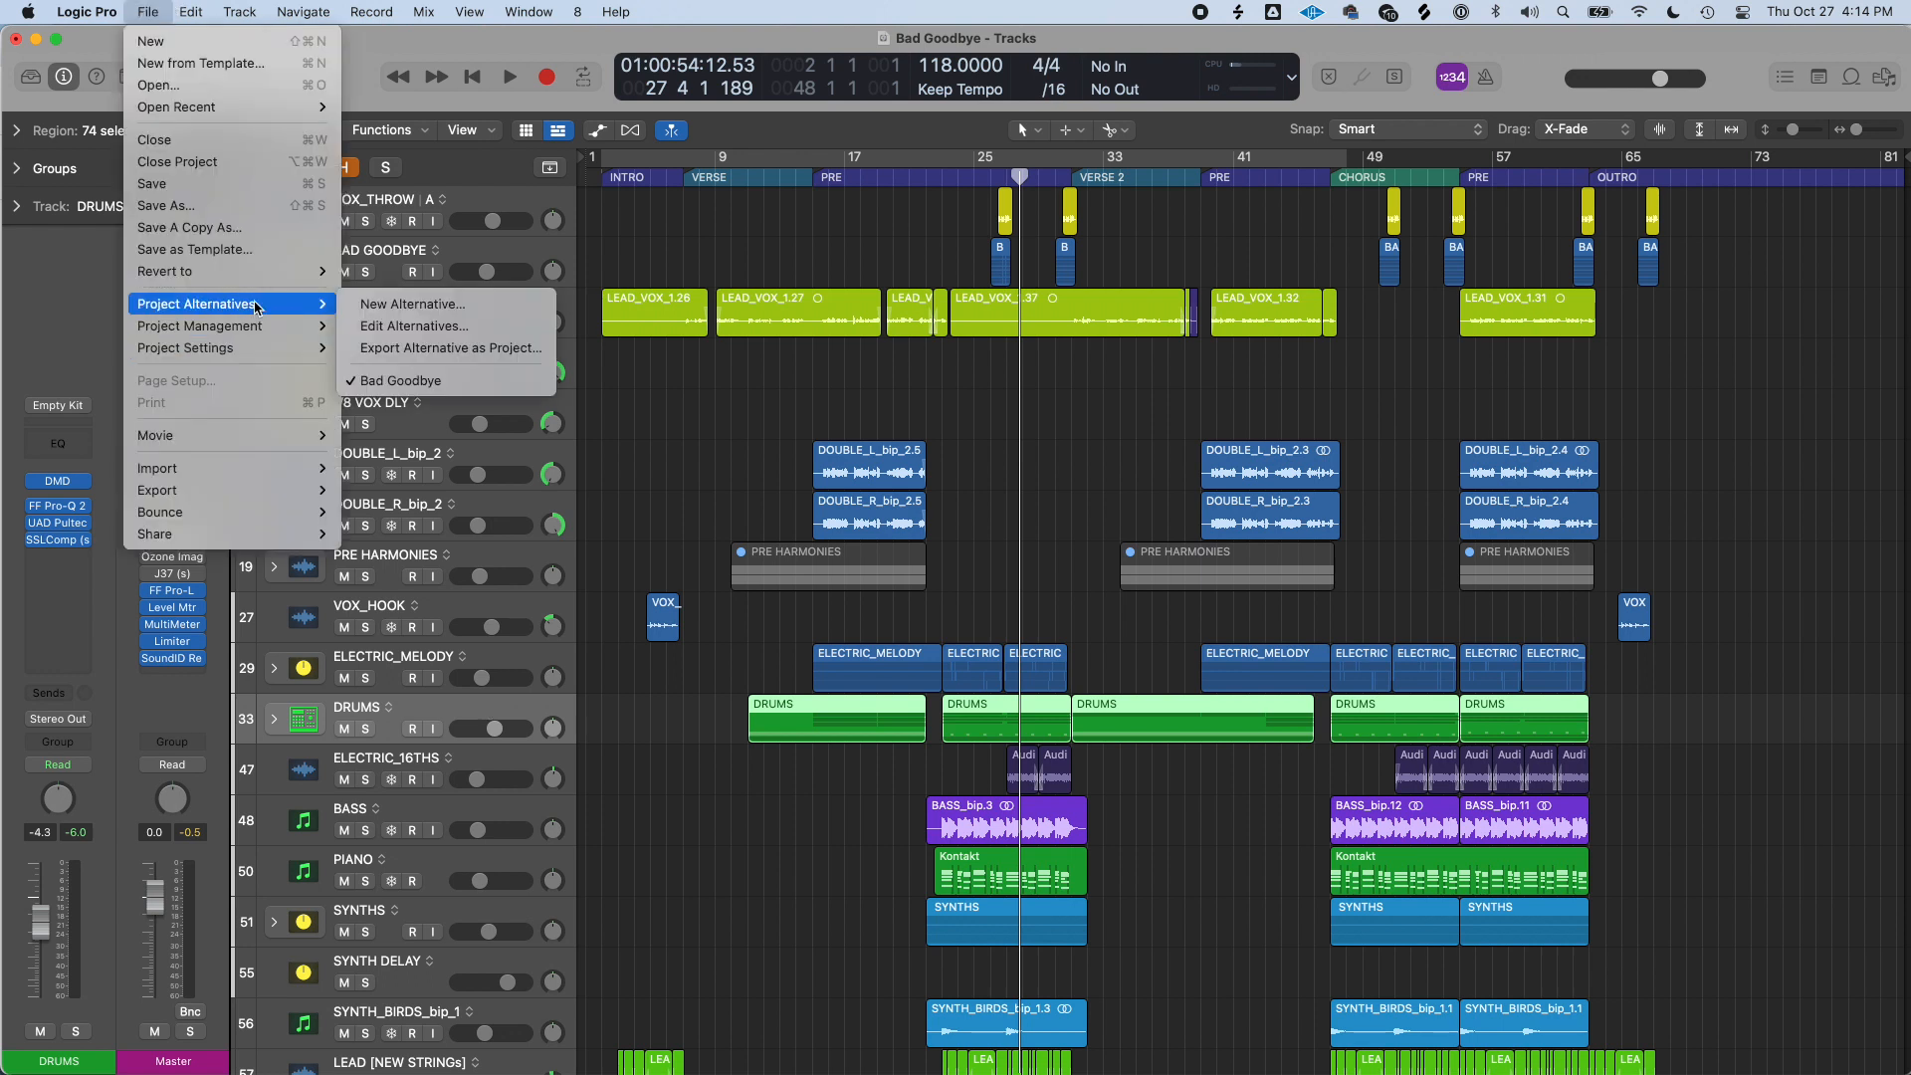
left_click(455, 304)
left_click(1027, 299)
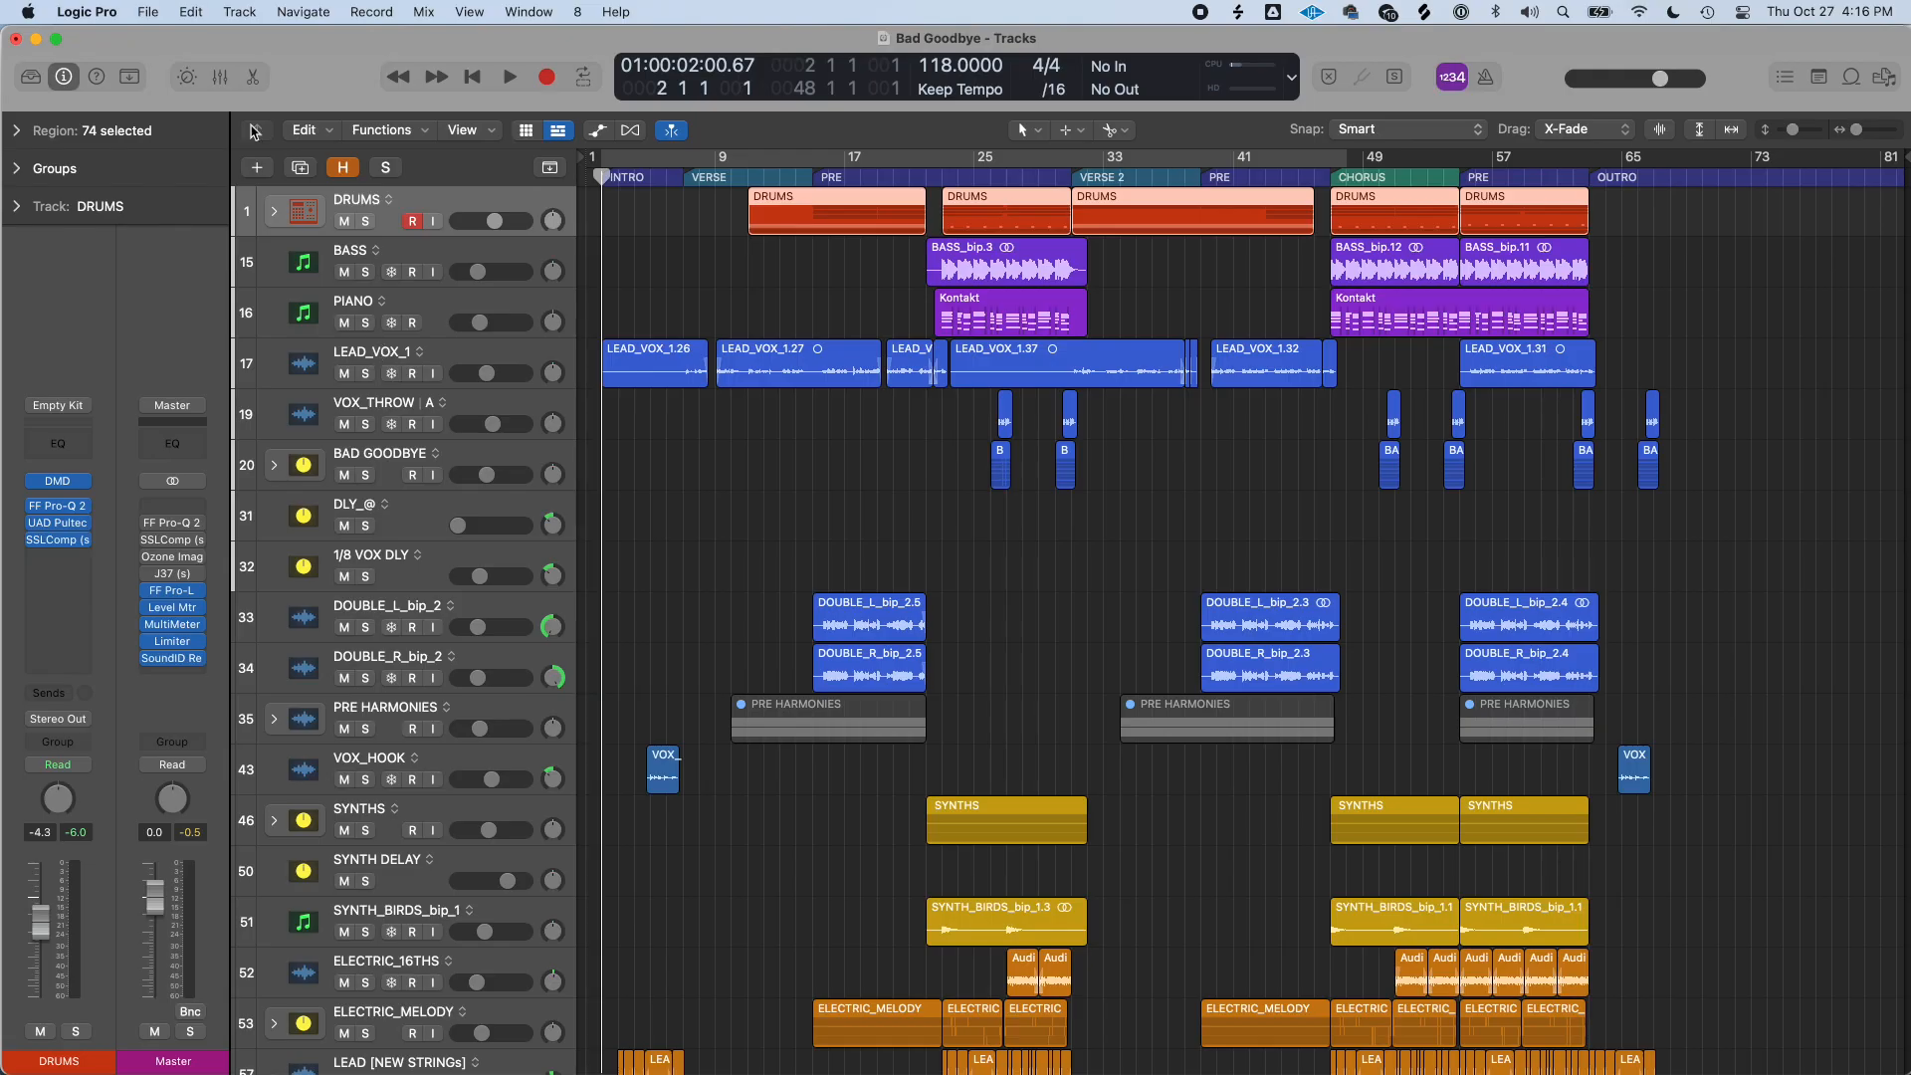
Step: Examine the project's export options, including exporting all tracks as audio files
left_click(148, 11)
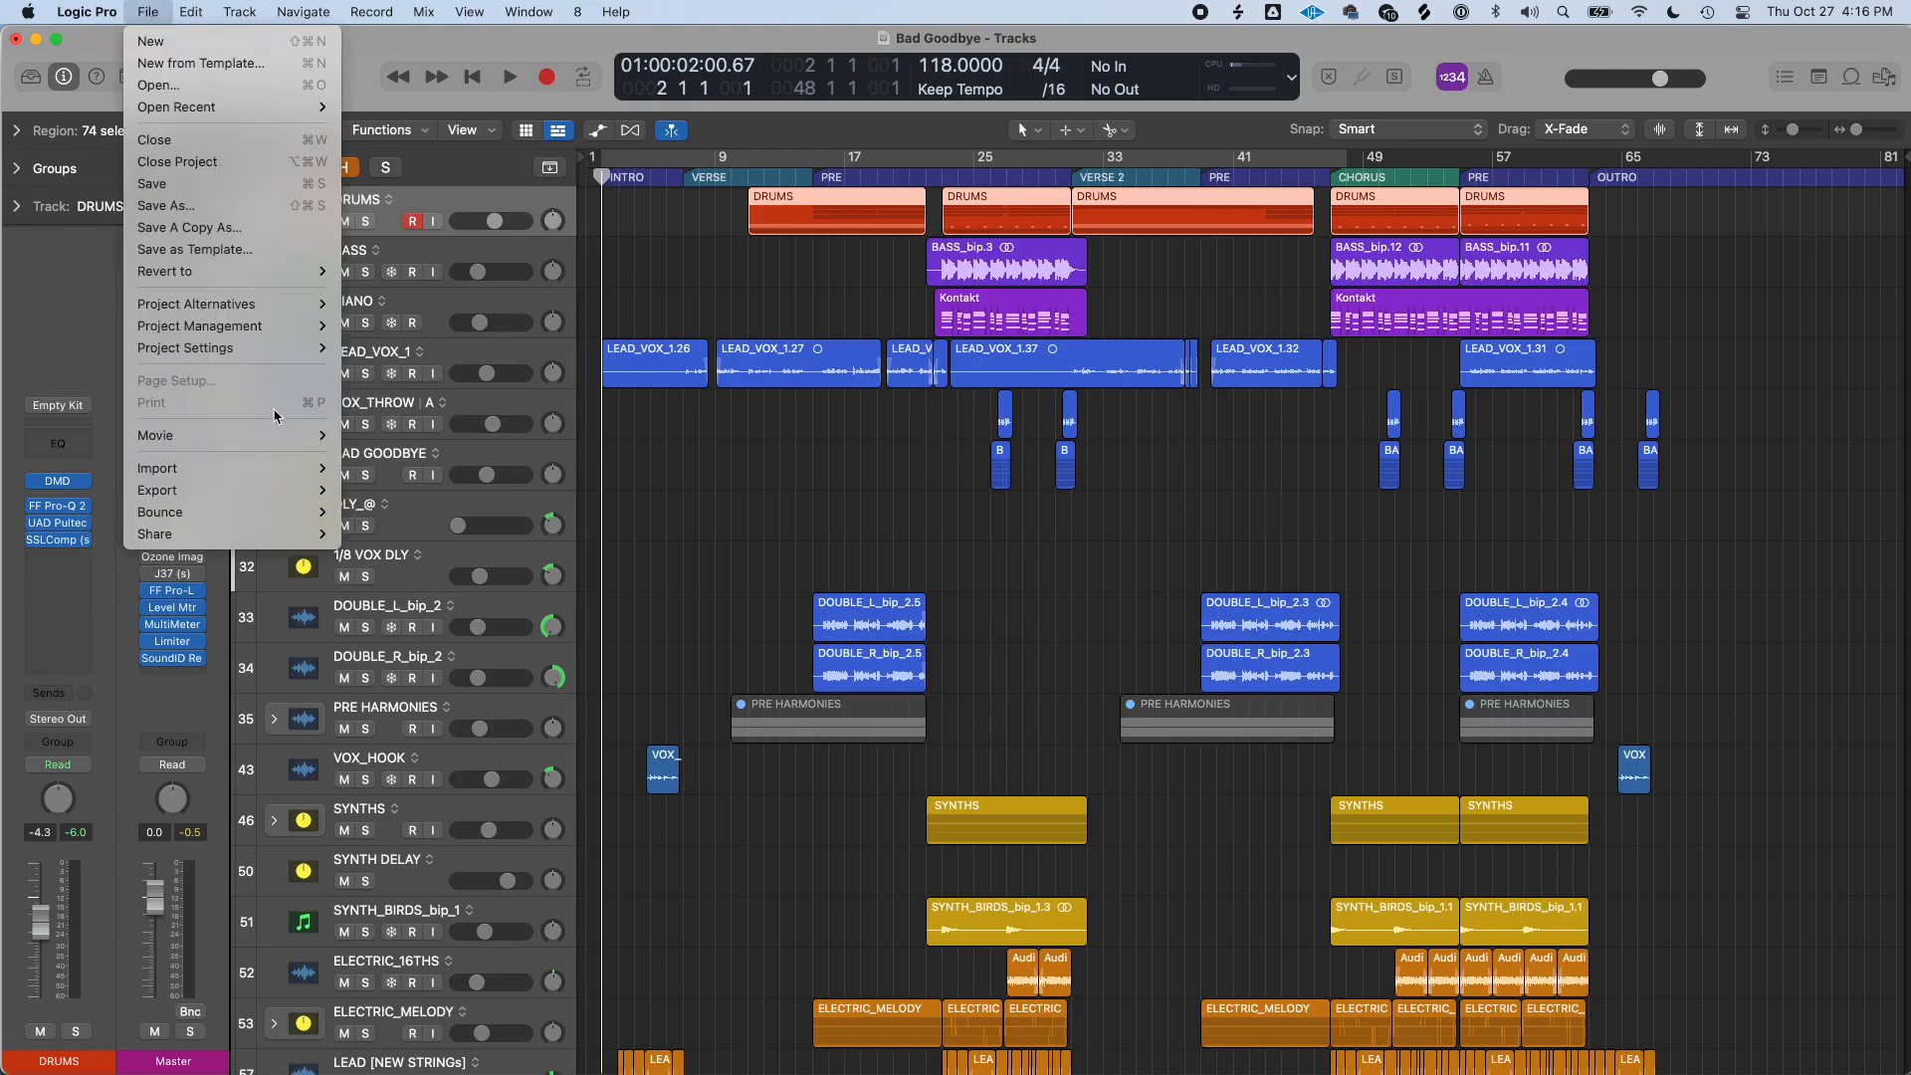
mouse_move(281, 492)
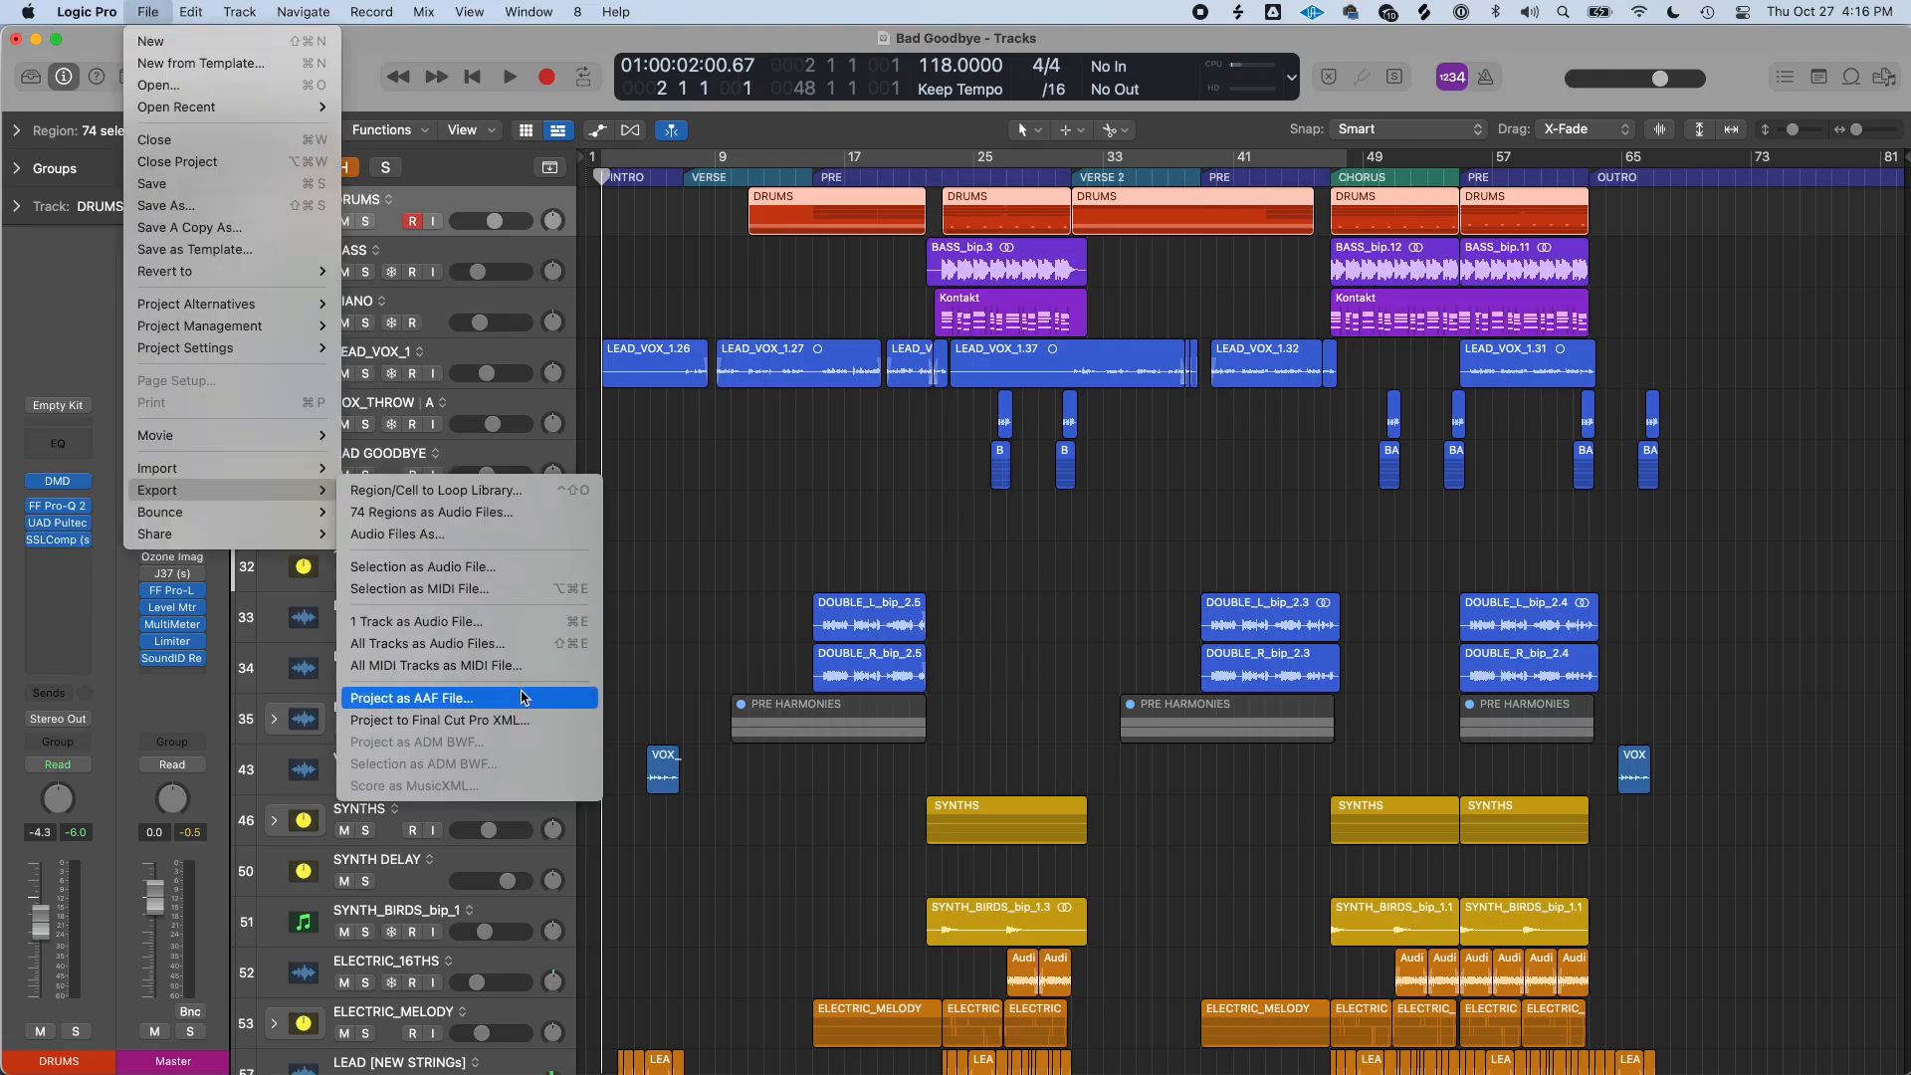
left_click(434, 643)
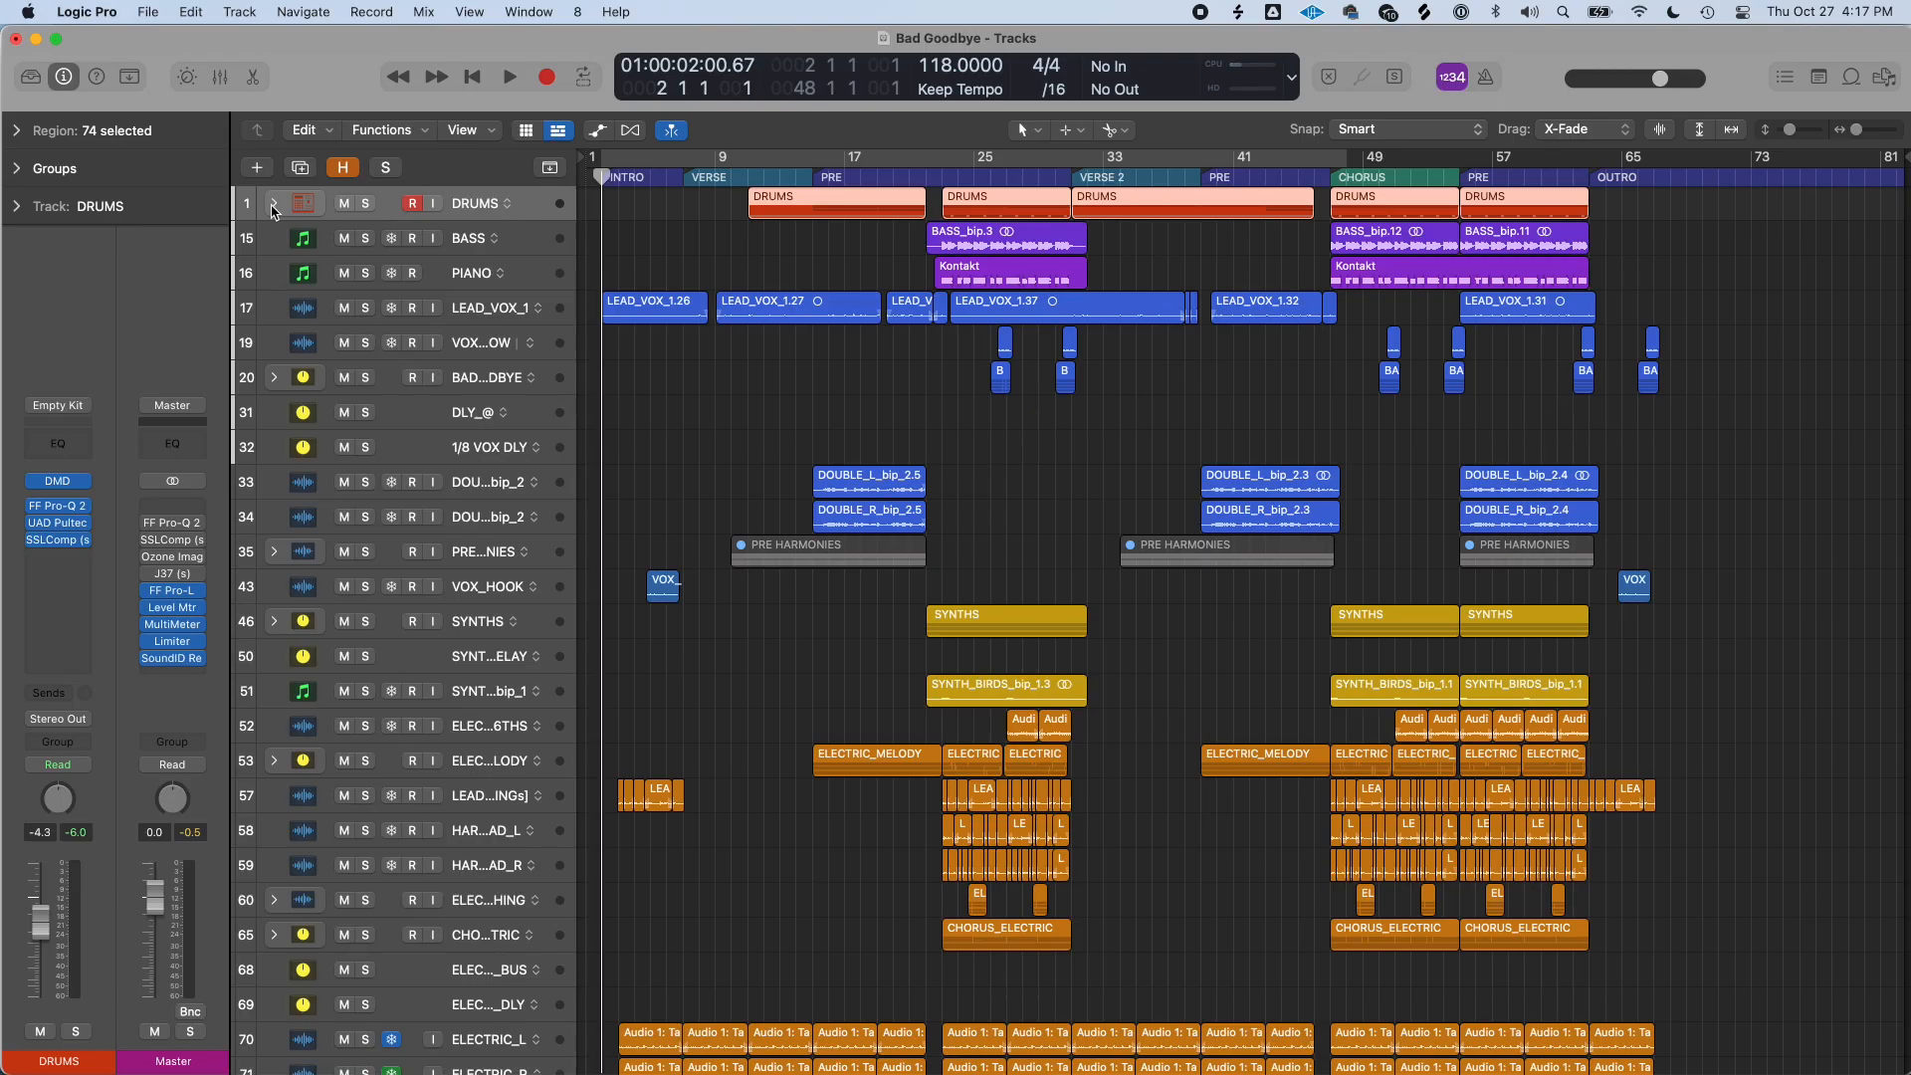
Step: Expand the DRUMS track stack, select the KICK track and open its export as an audio file
left_click(273, 203)
left_click(472, 237)
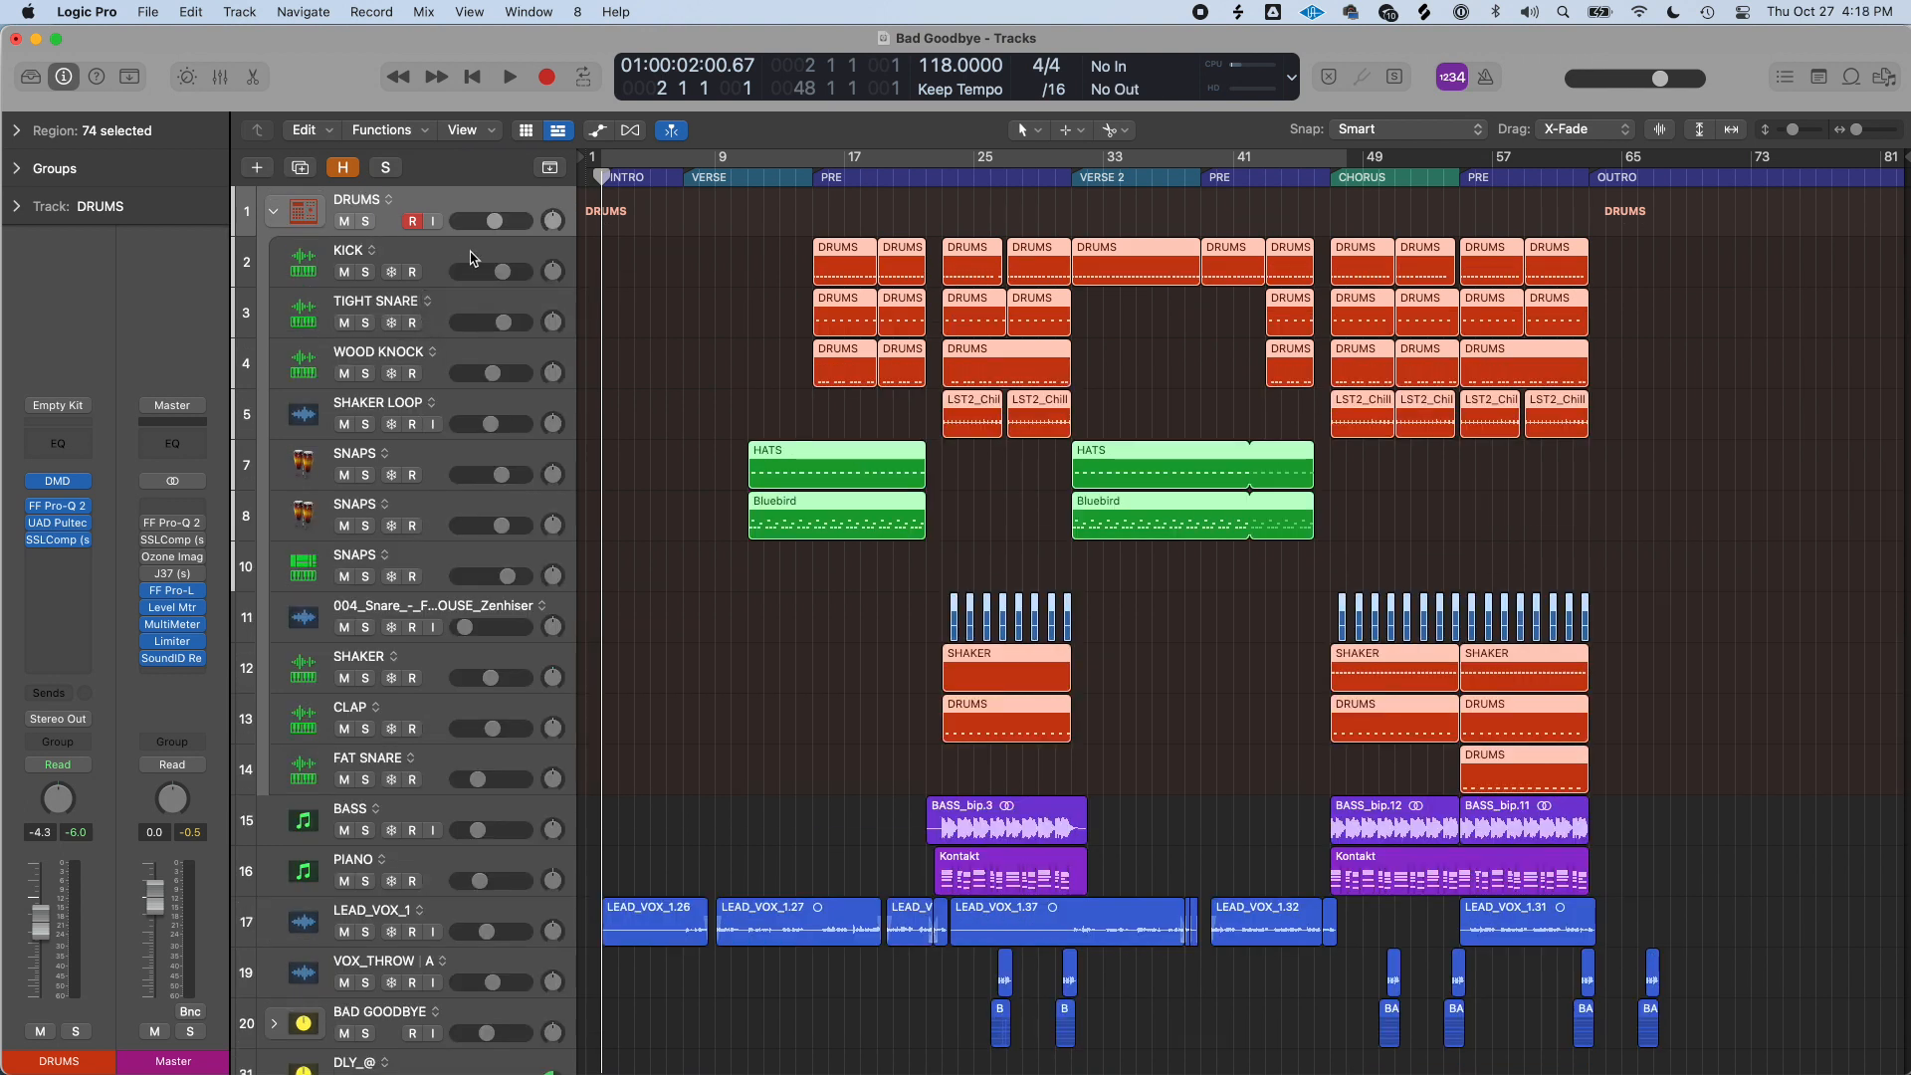
key("super+Down")
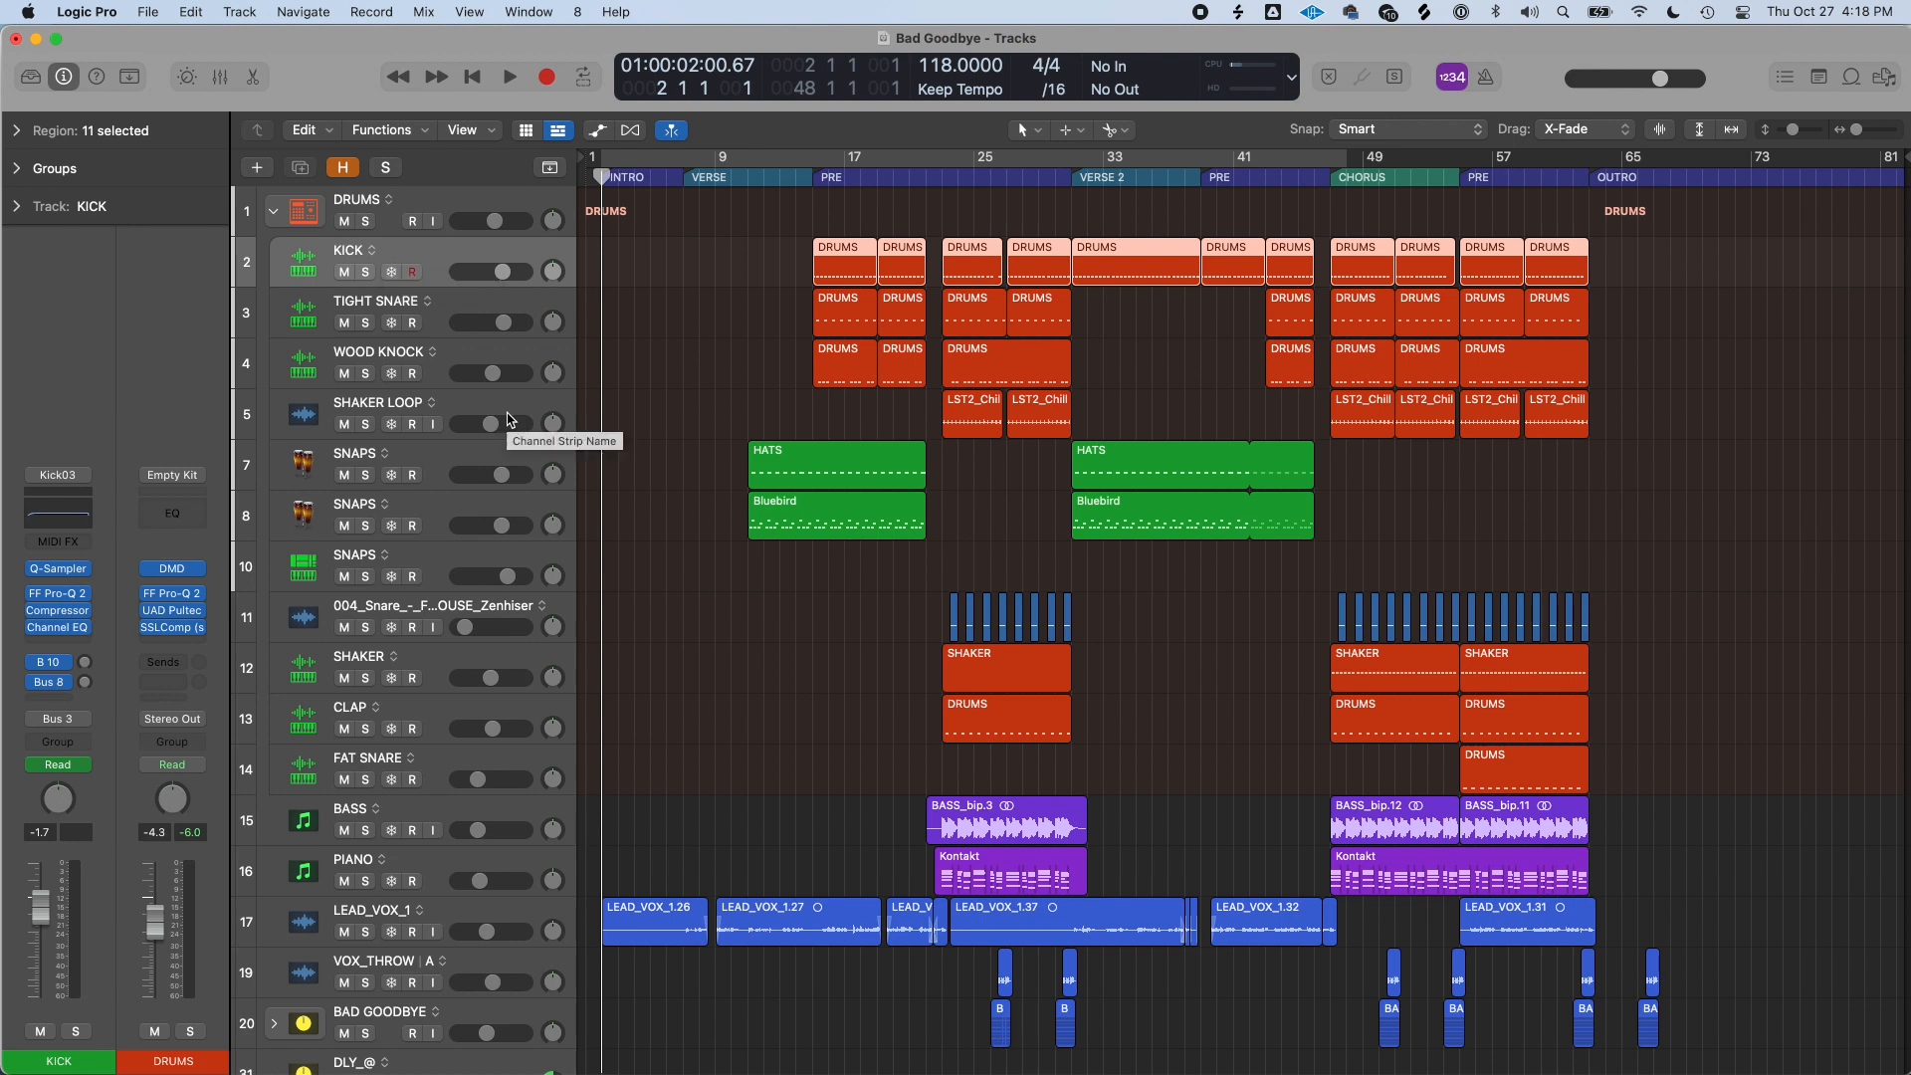
key("super+e")
left_click(448, 254)
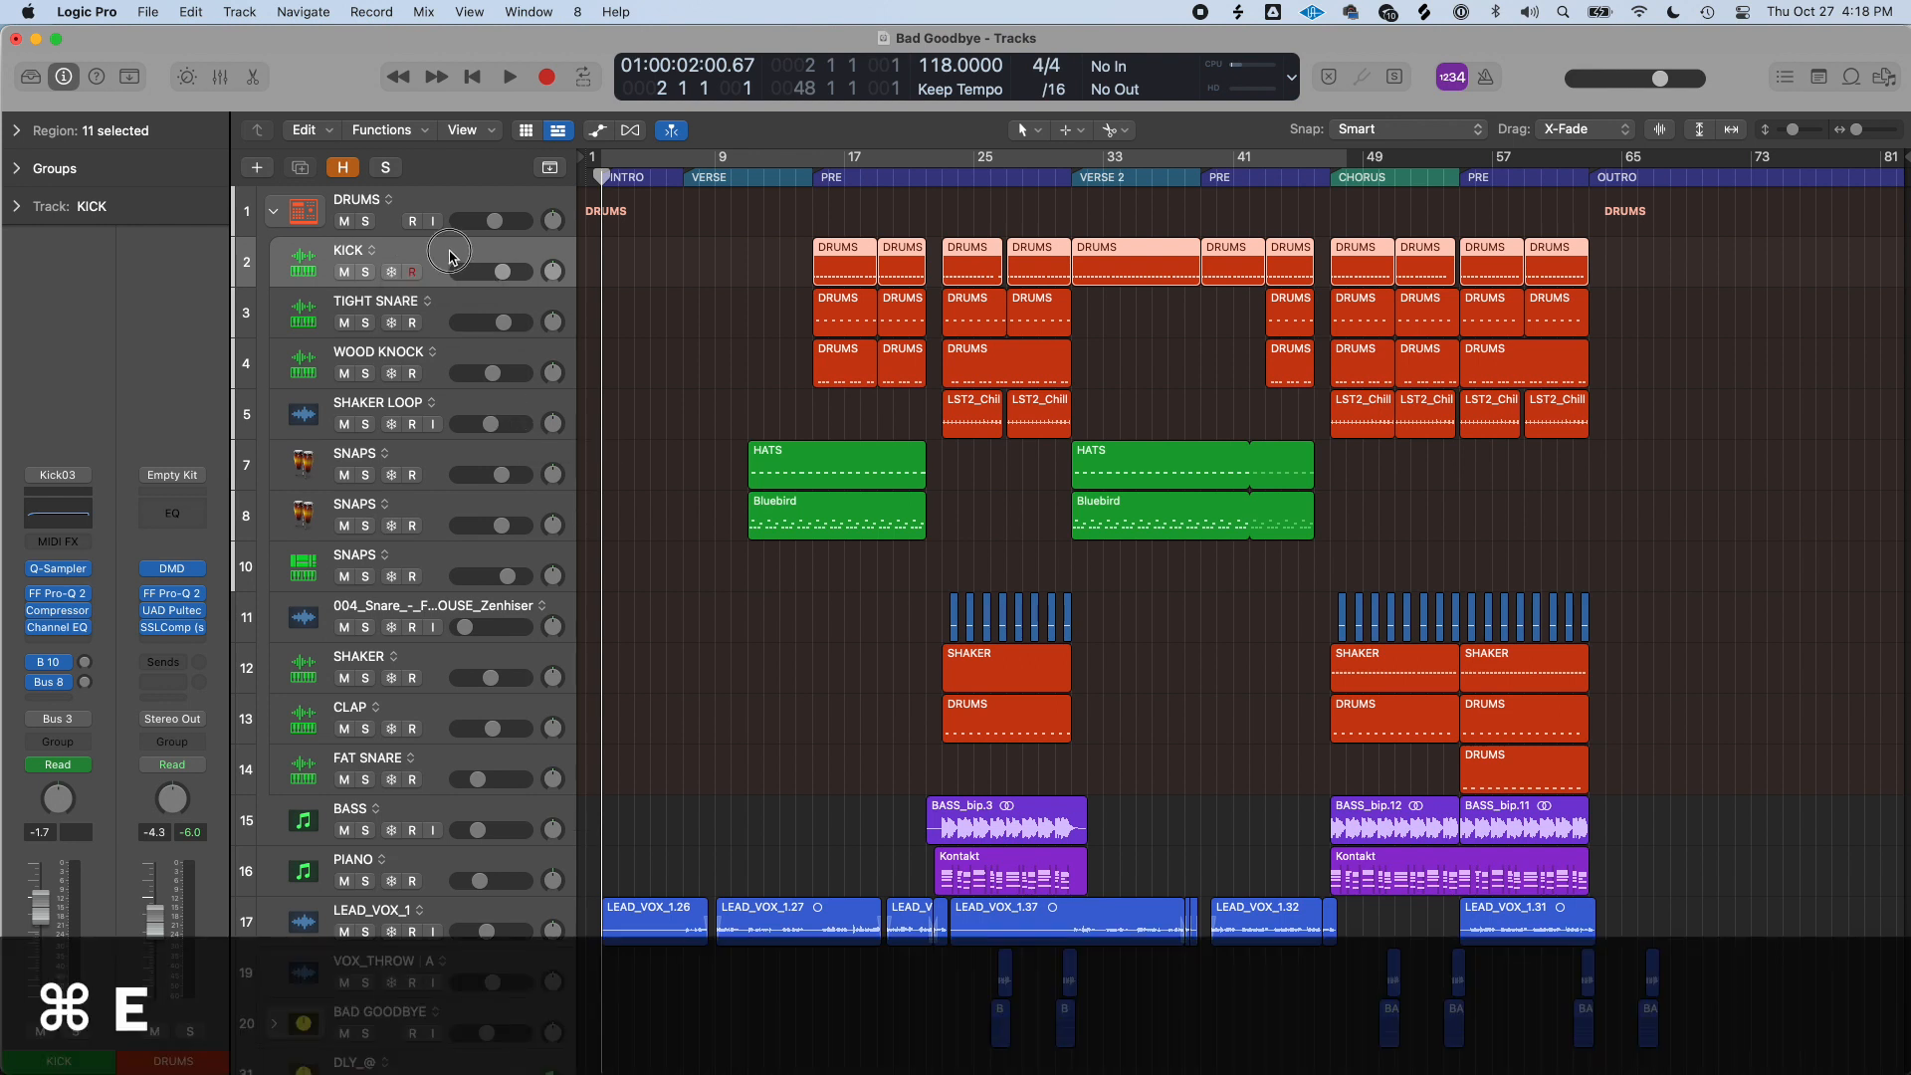
key("super+e")
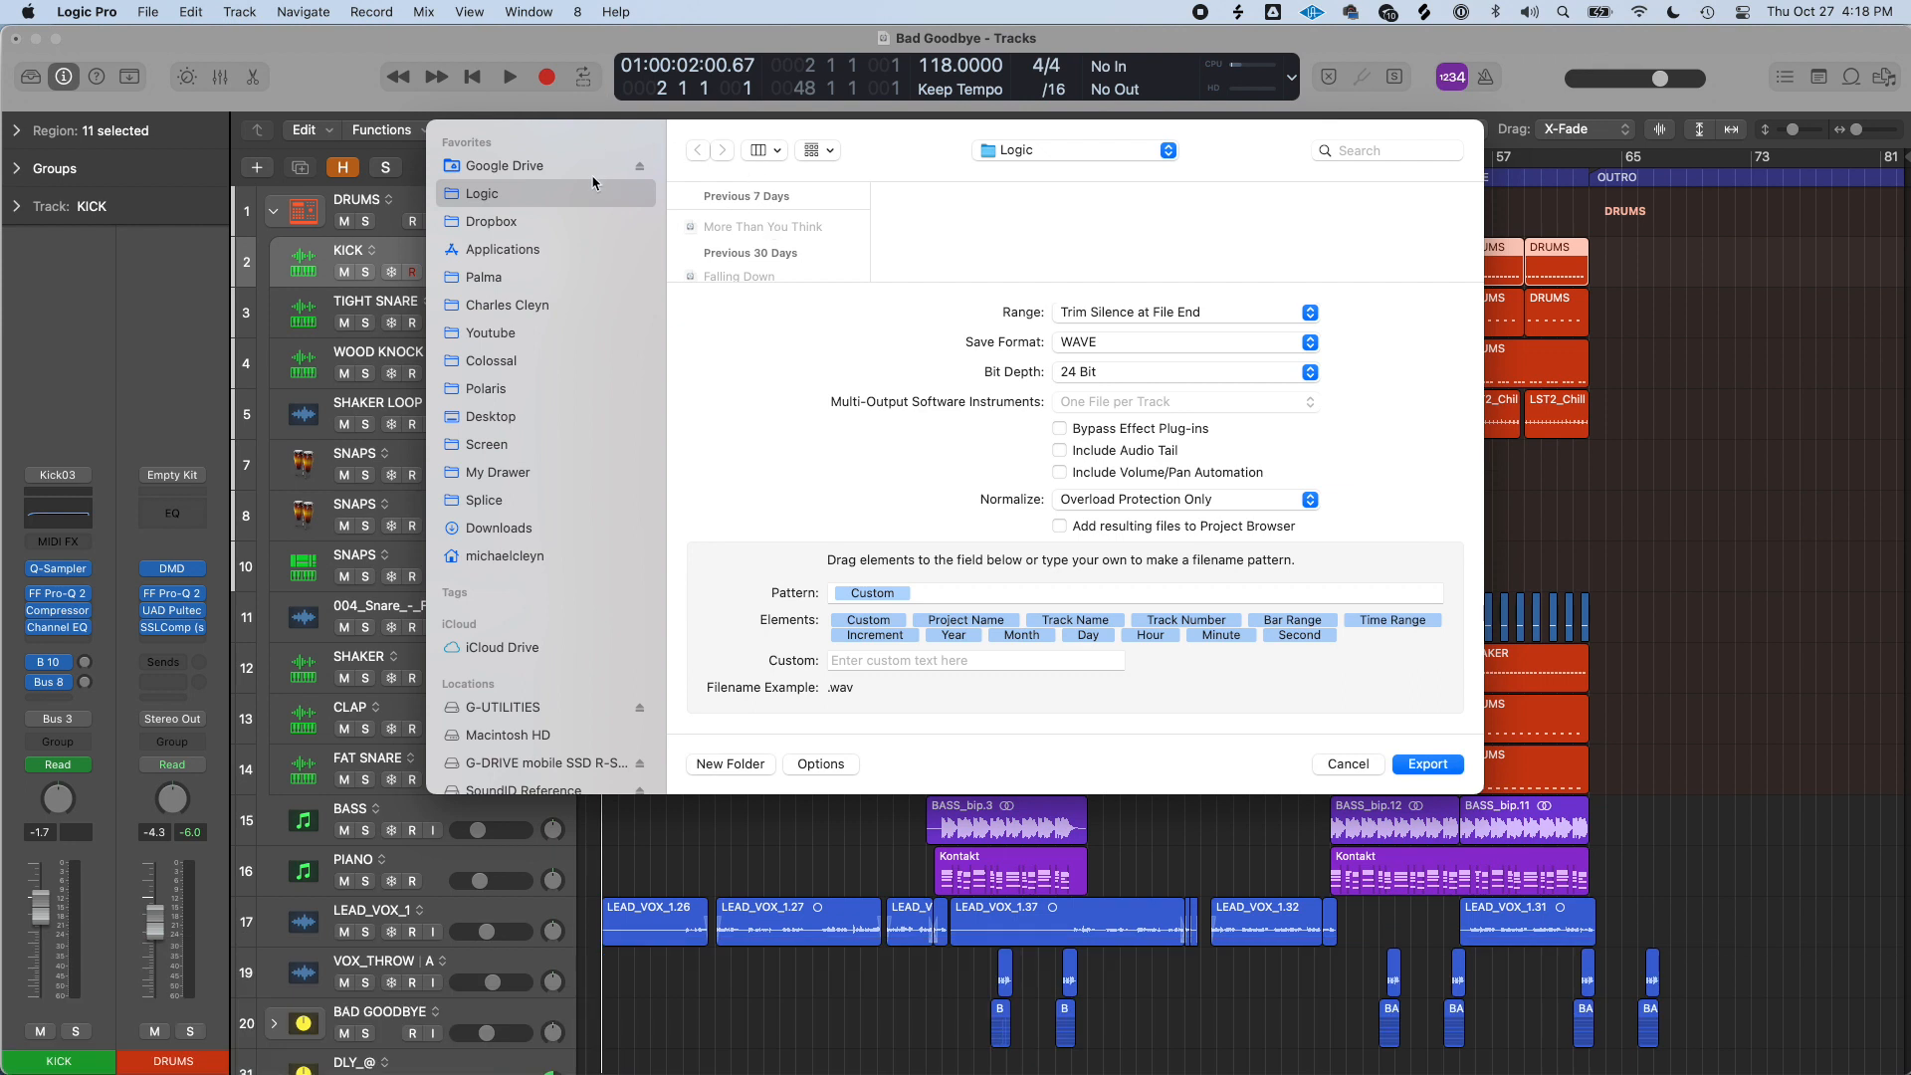
Step: Create an export folder named BAD GOOYBYE MIX FILES inside Palma's Bad Goodbye folder
left_click(484, 279)
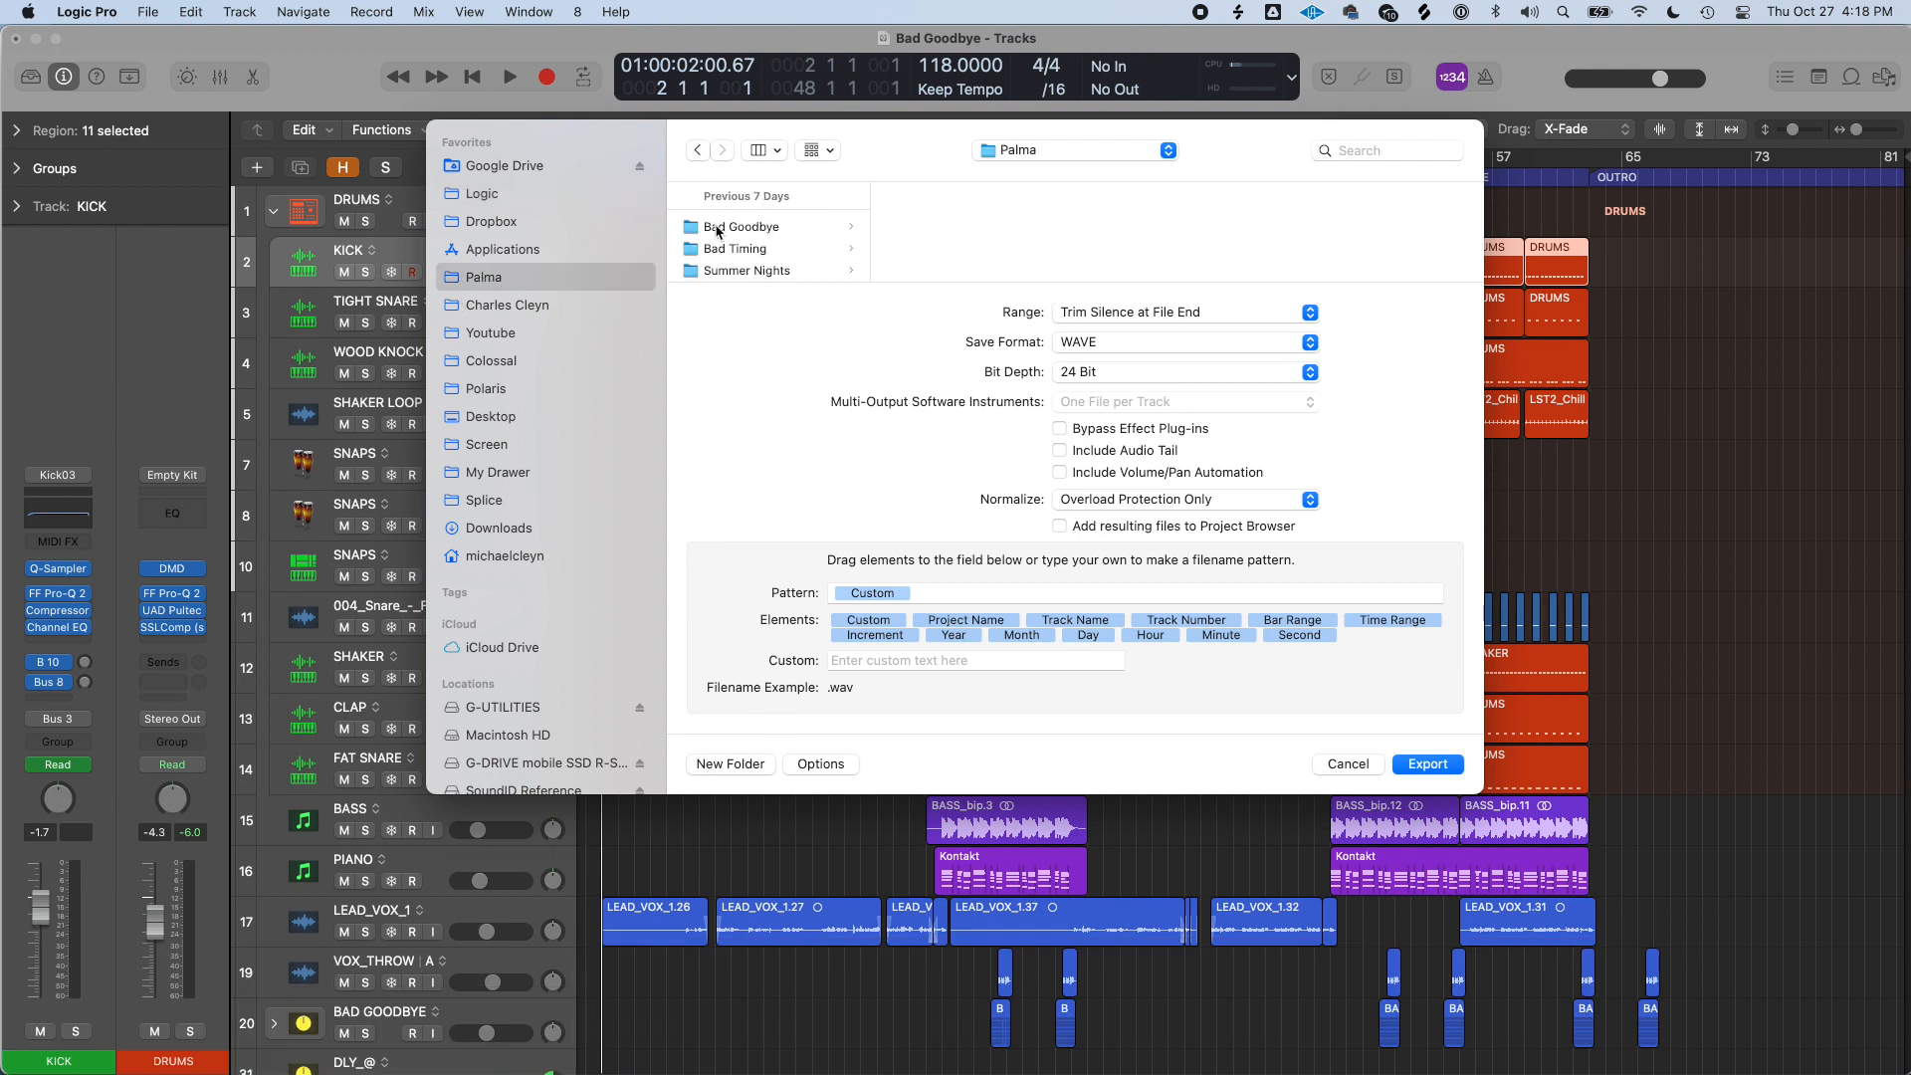
left_click(761, 230)
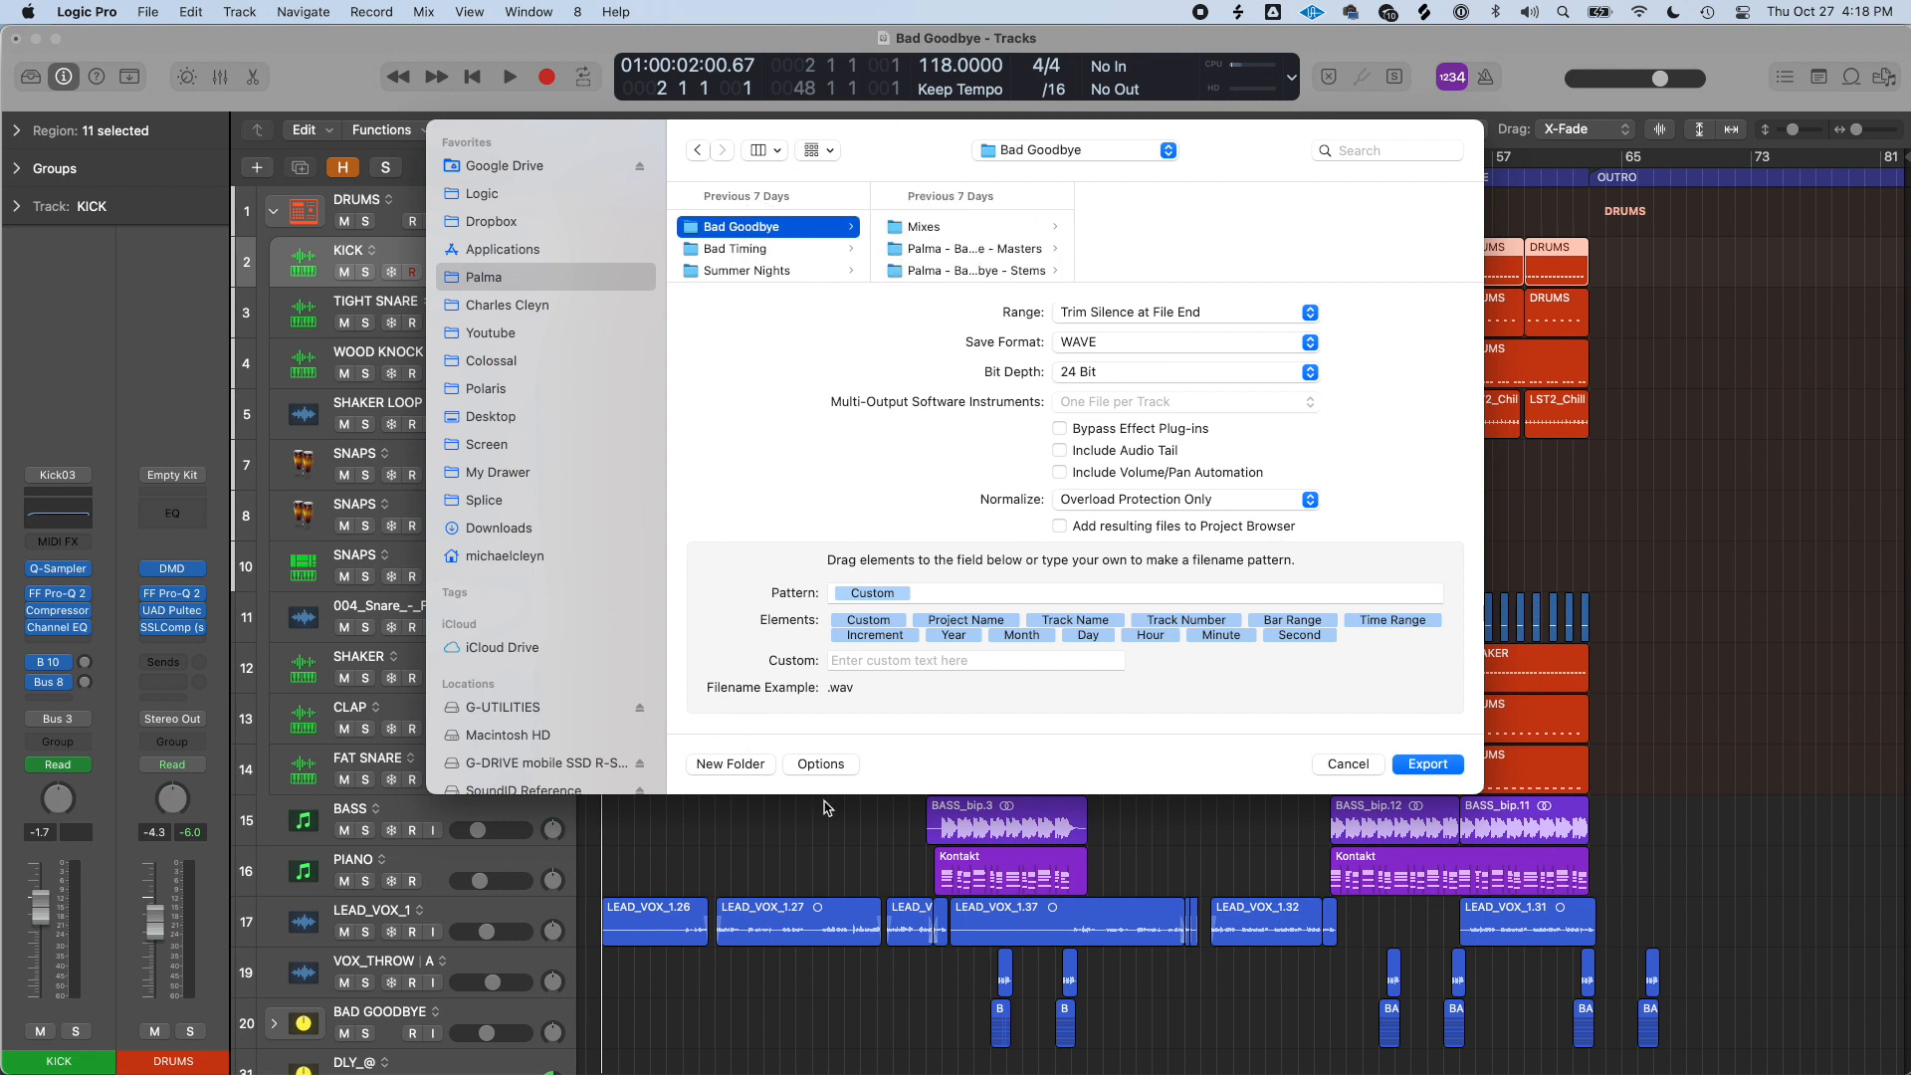
left_click(737, 764)
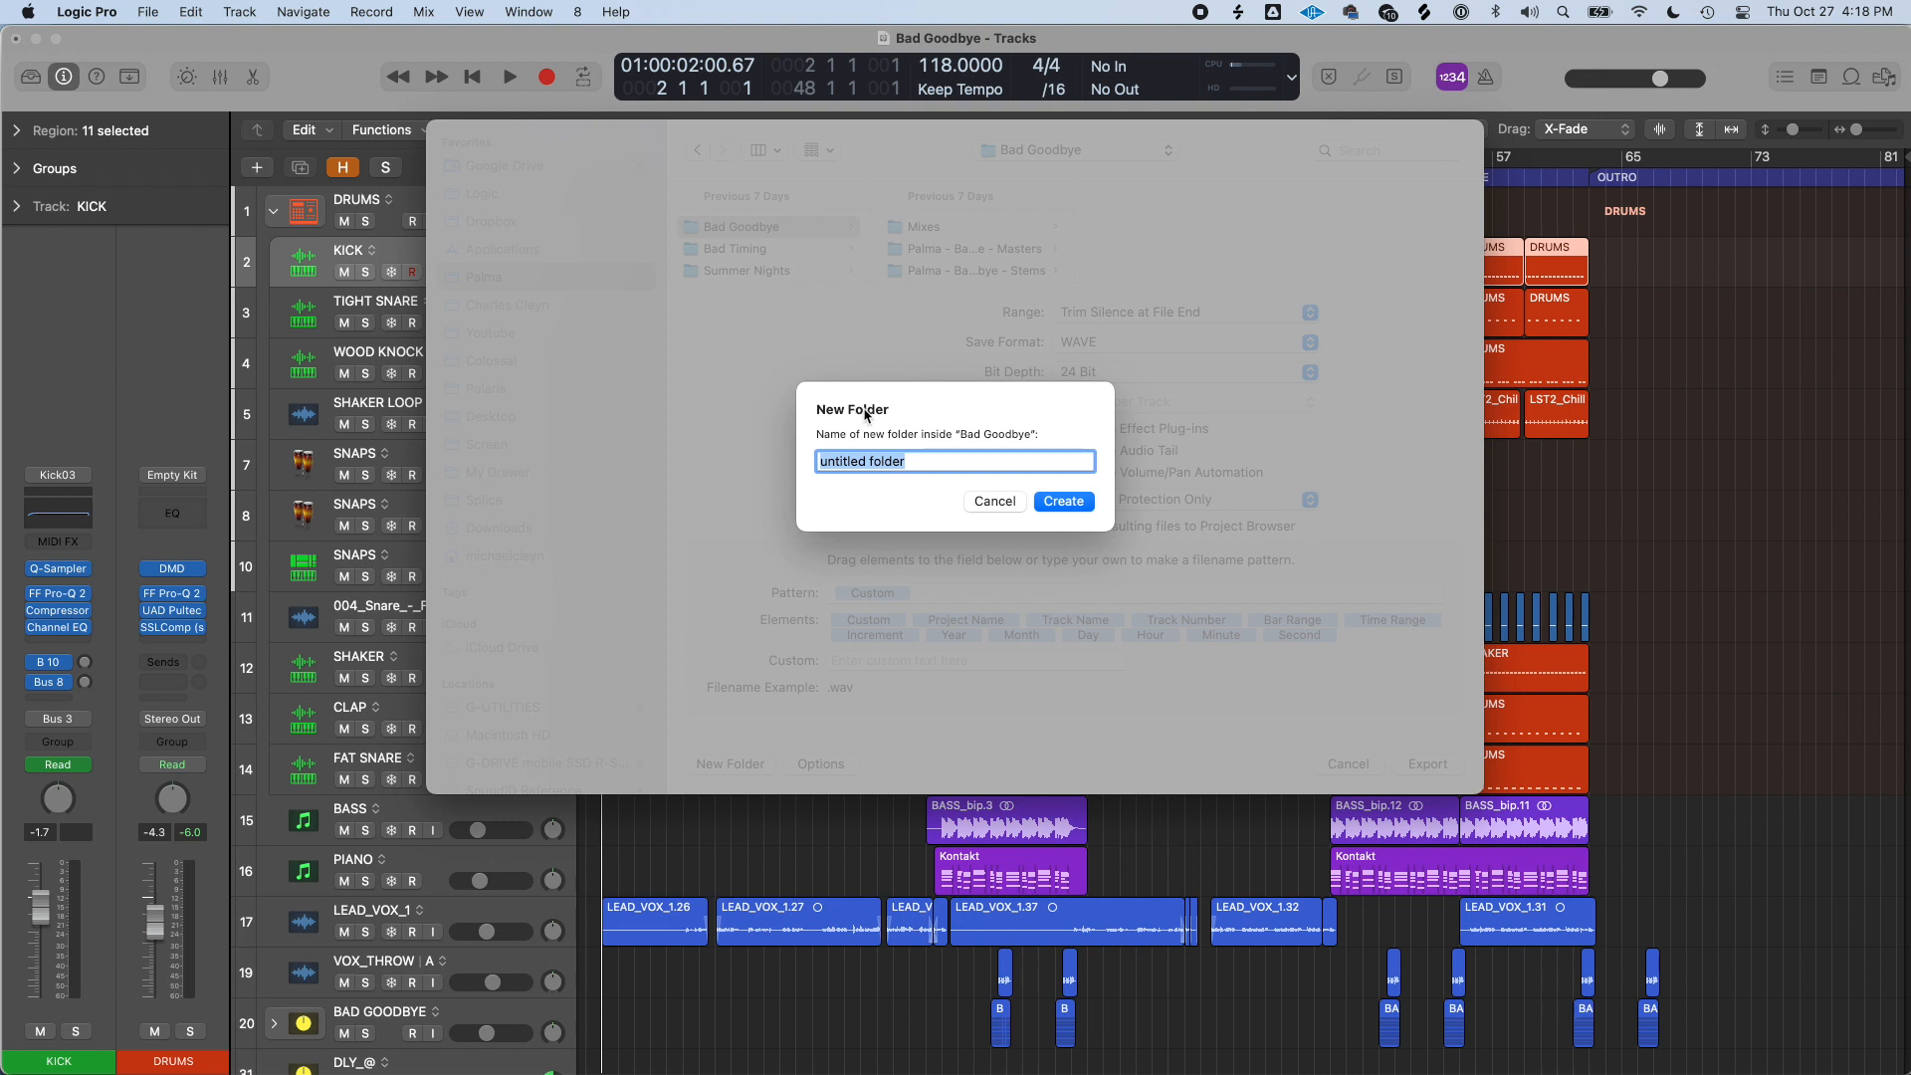
type("BAd B")
key("BackSpace")
key("BackSpace")
key("BackSpace")
type("D GOOYbYE MIX FUL")
key("BackSpace")
key("BackSpace")
type("ILES")
key("Return")
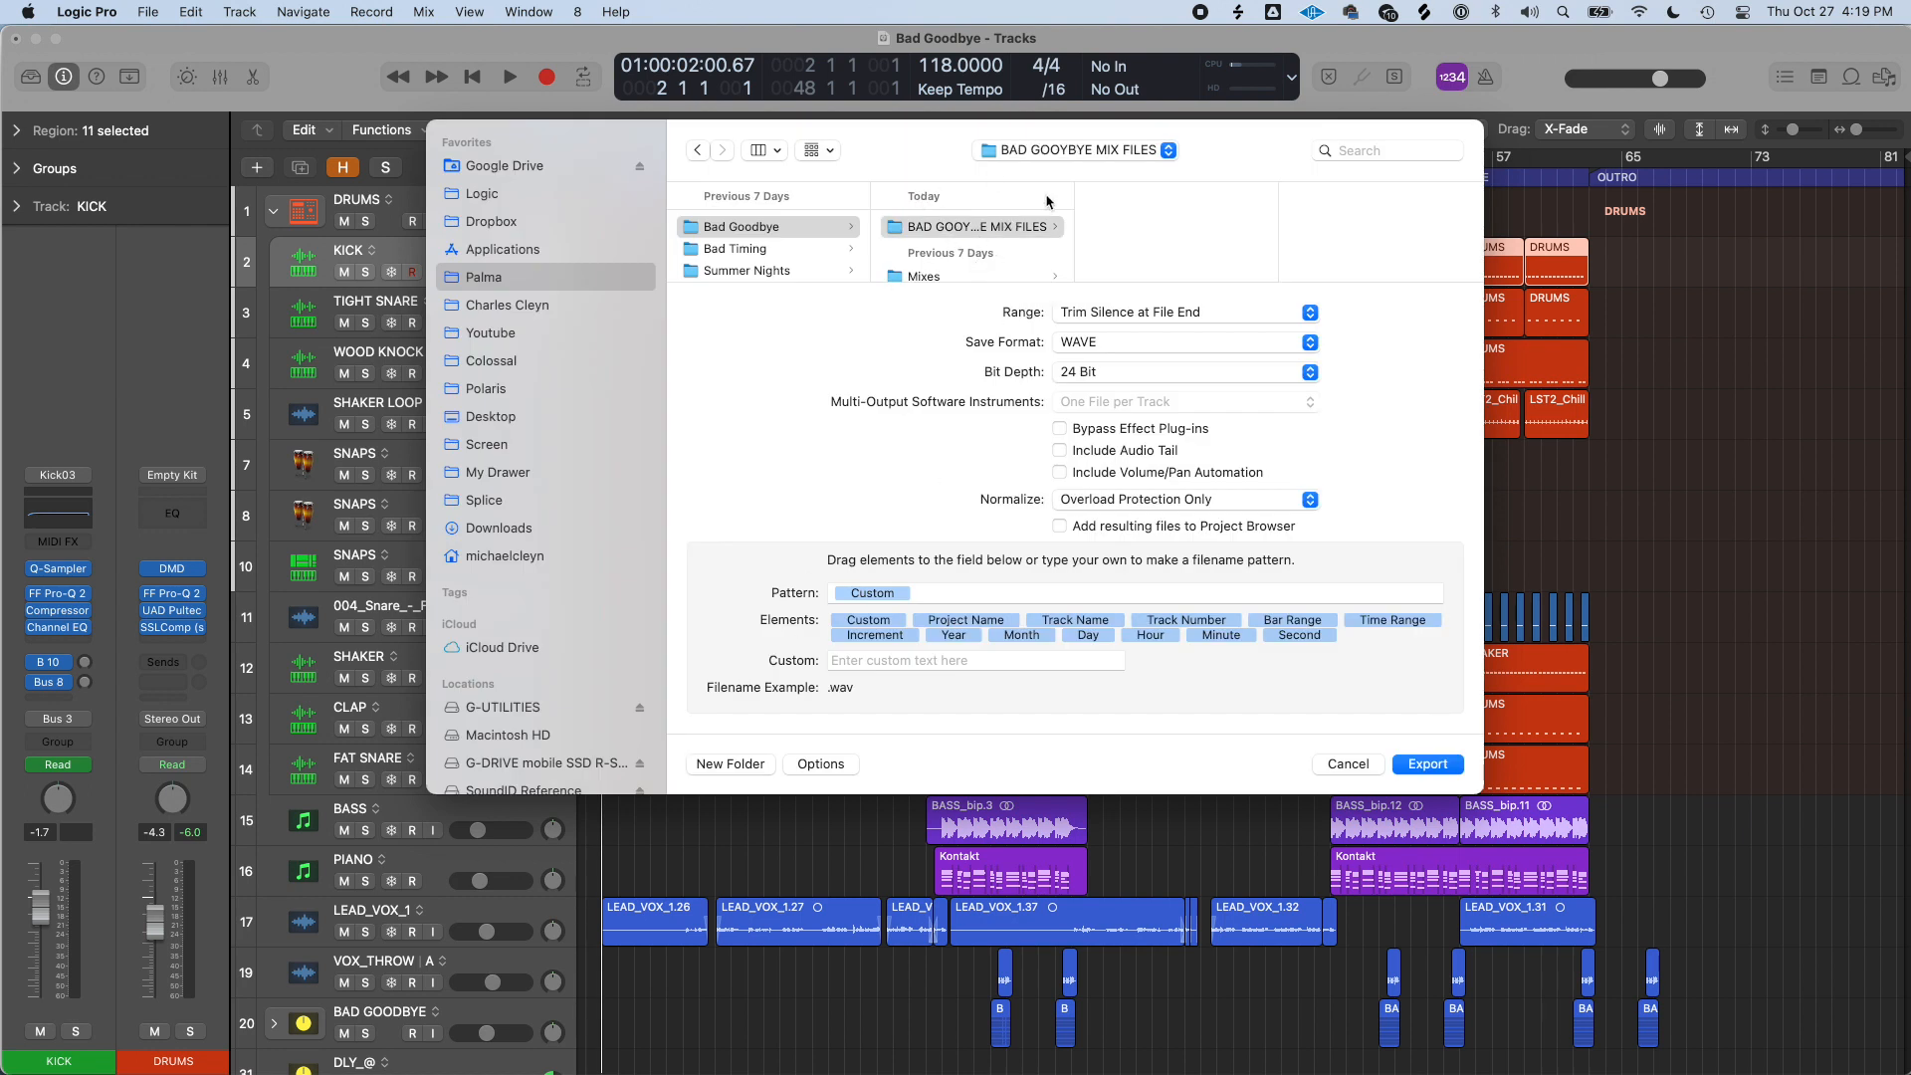
Step: Create a DRUMS subfolder inside the BAD GOOYBYE MIX FILES folder as the export destination
left_click_drag(1073, 204, 1142, 208)
left_click(760, 768)
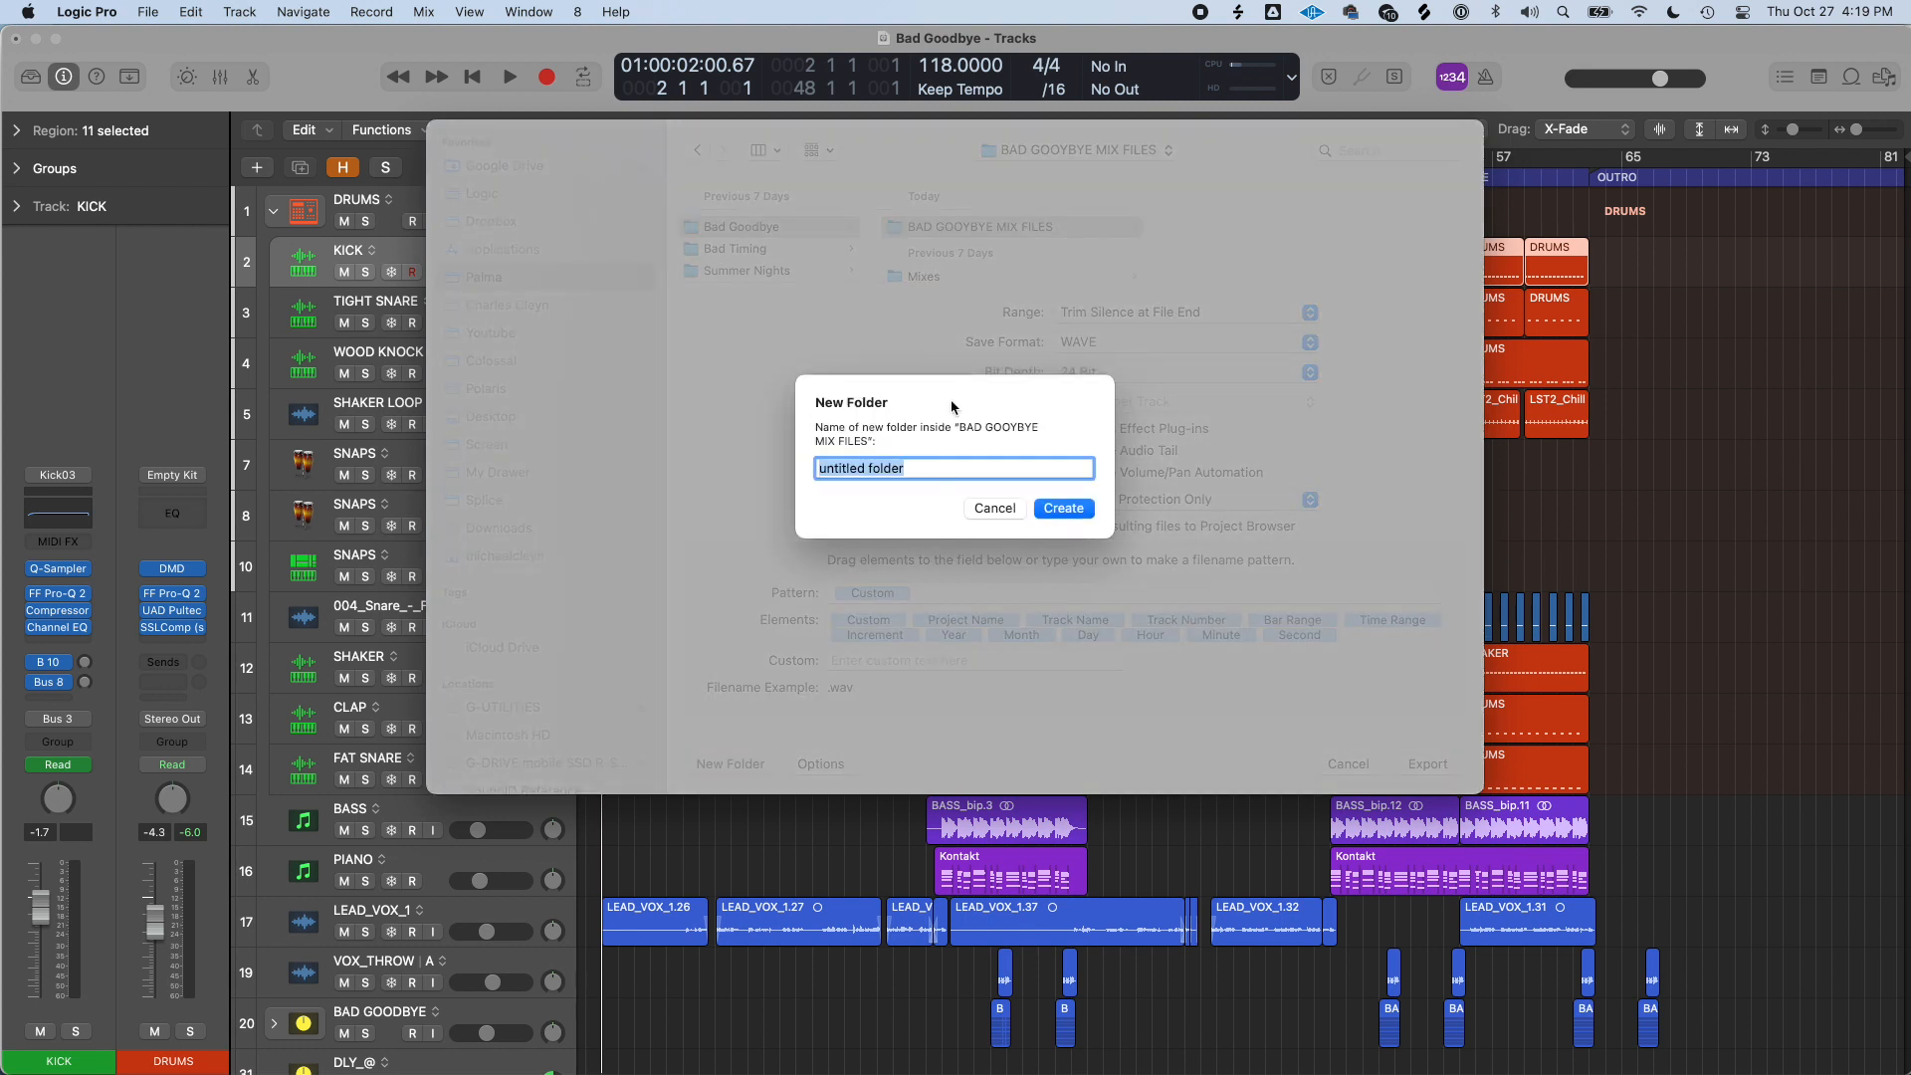
type("DRUMS")
key("Return")
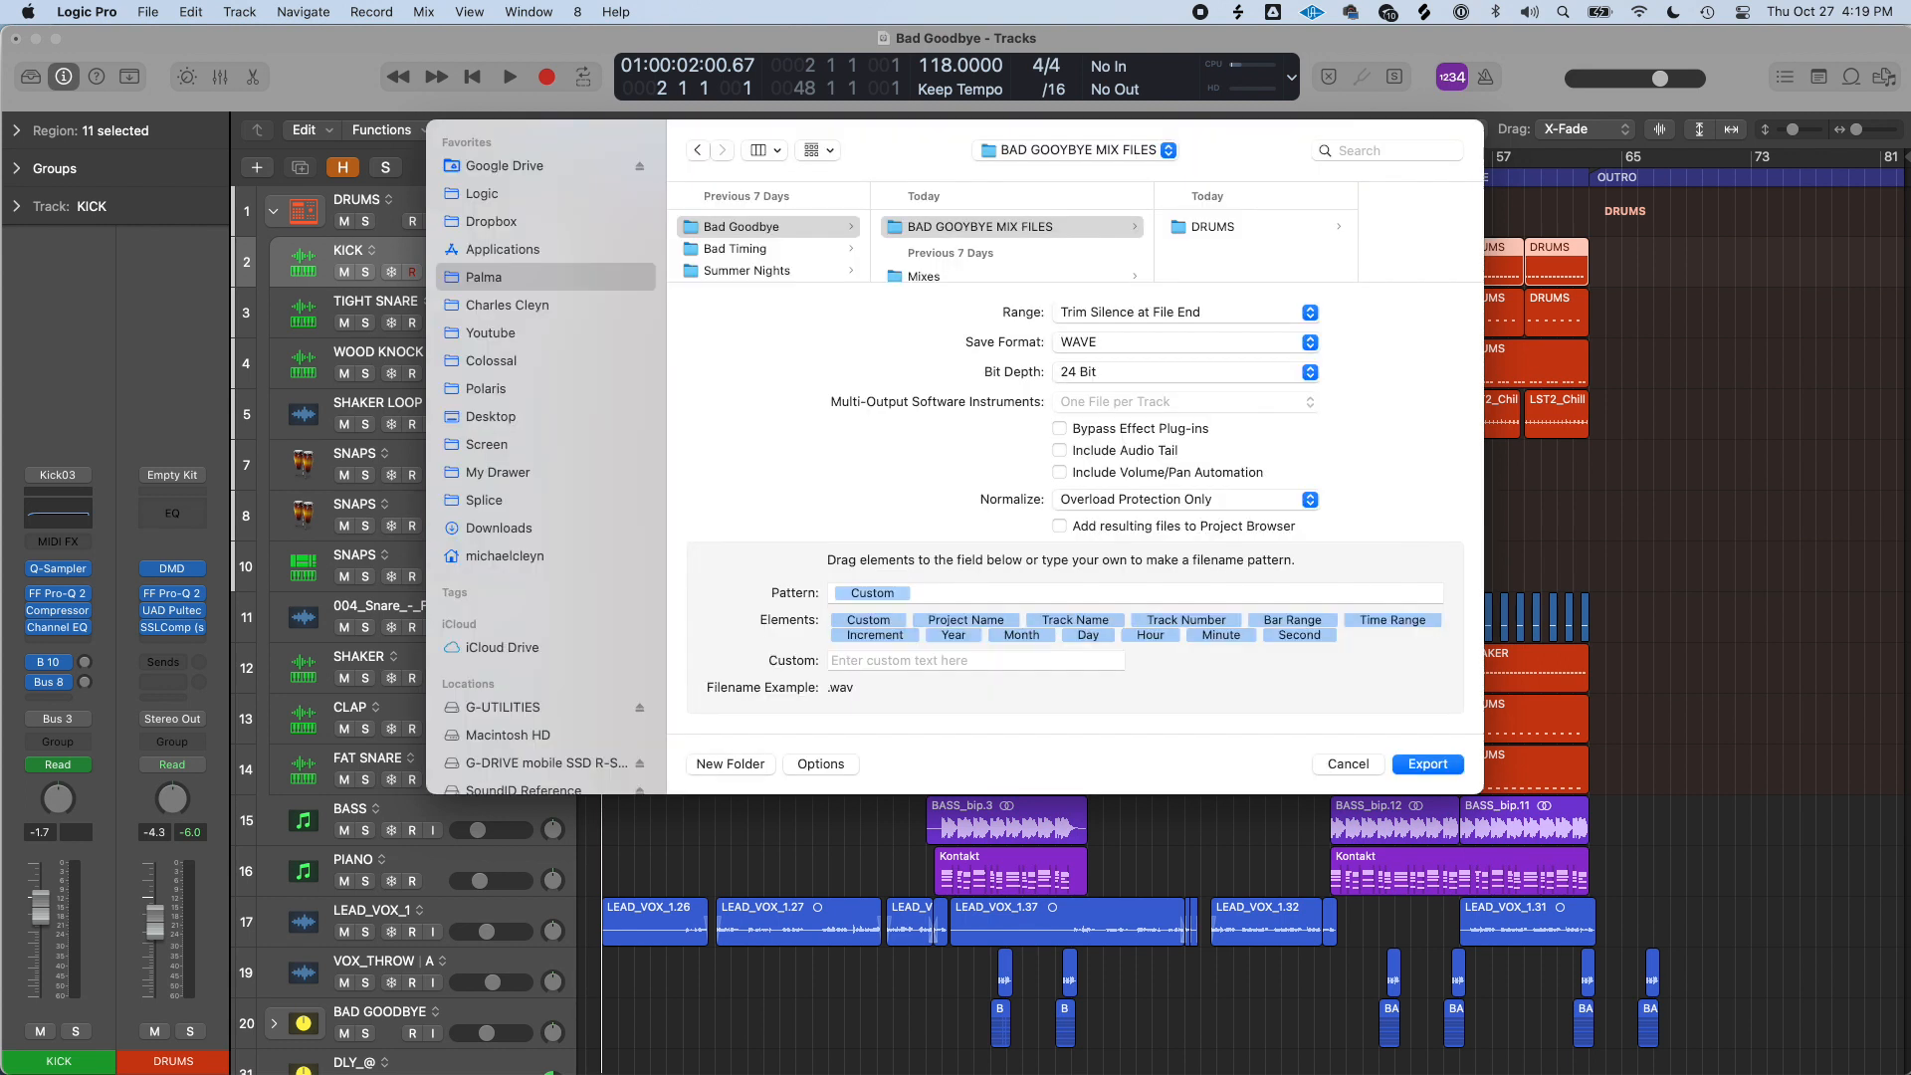
scroll(1340, 225, "right", 3)
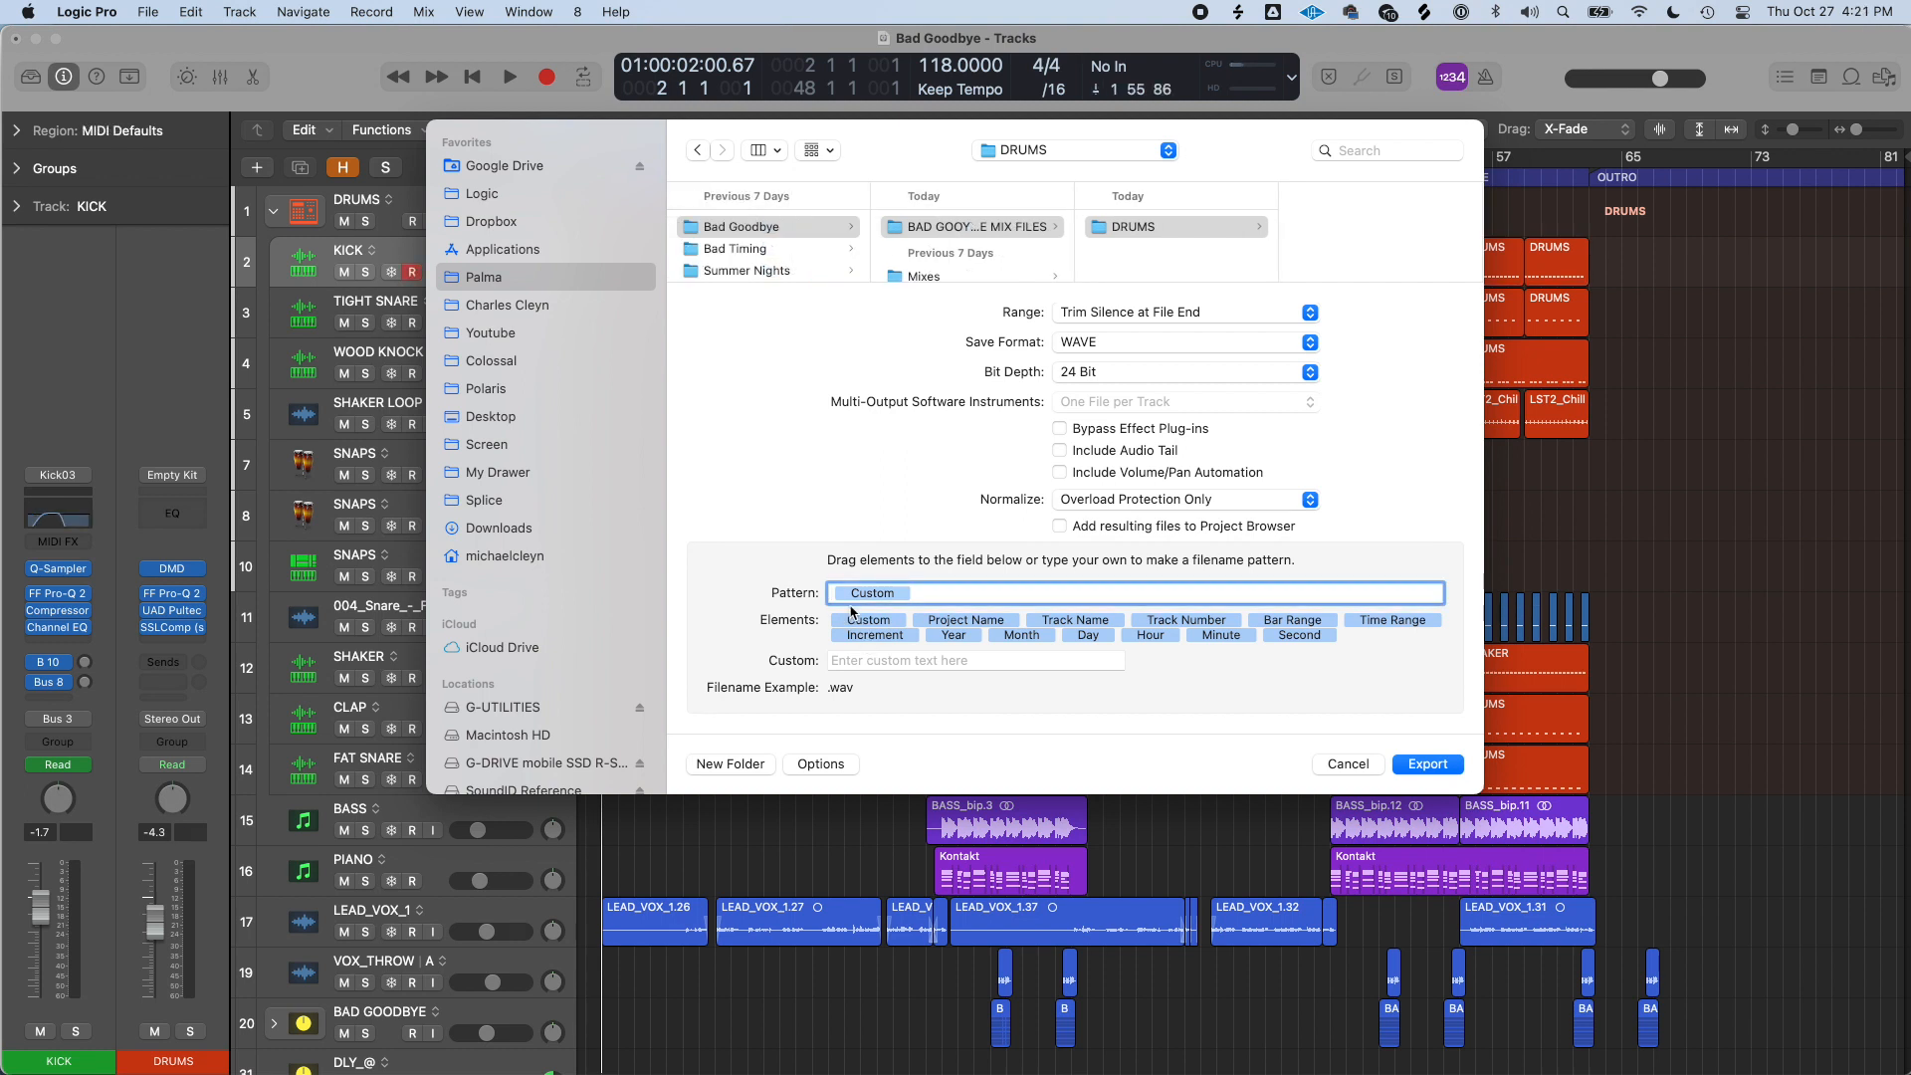
Step: Reduce the filename pattern to Track Name only and export the KICK track into the DRUMS folder
left_click(893, 595)
key("super+z")
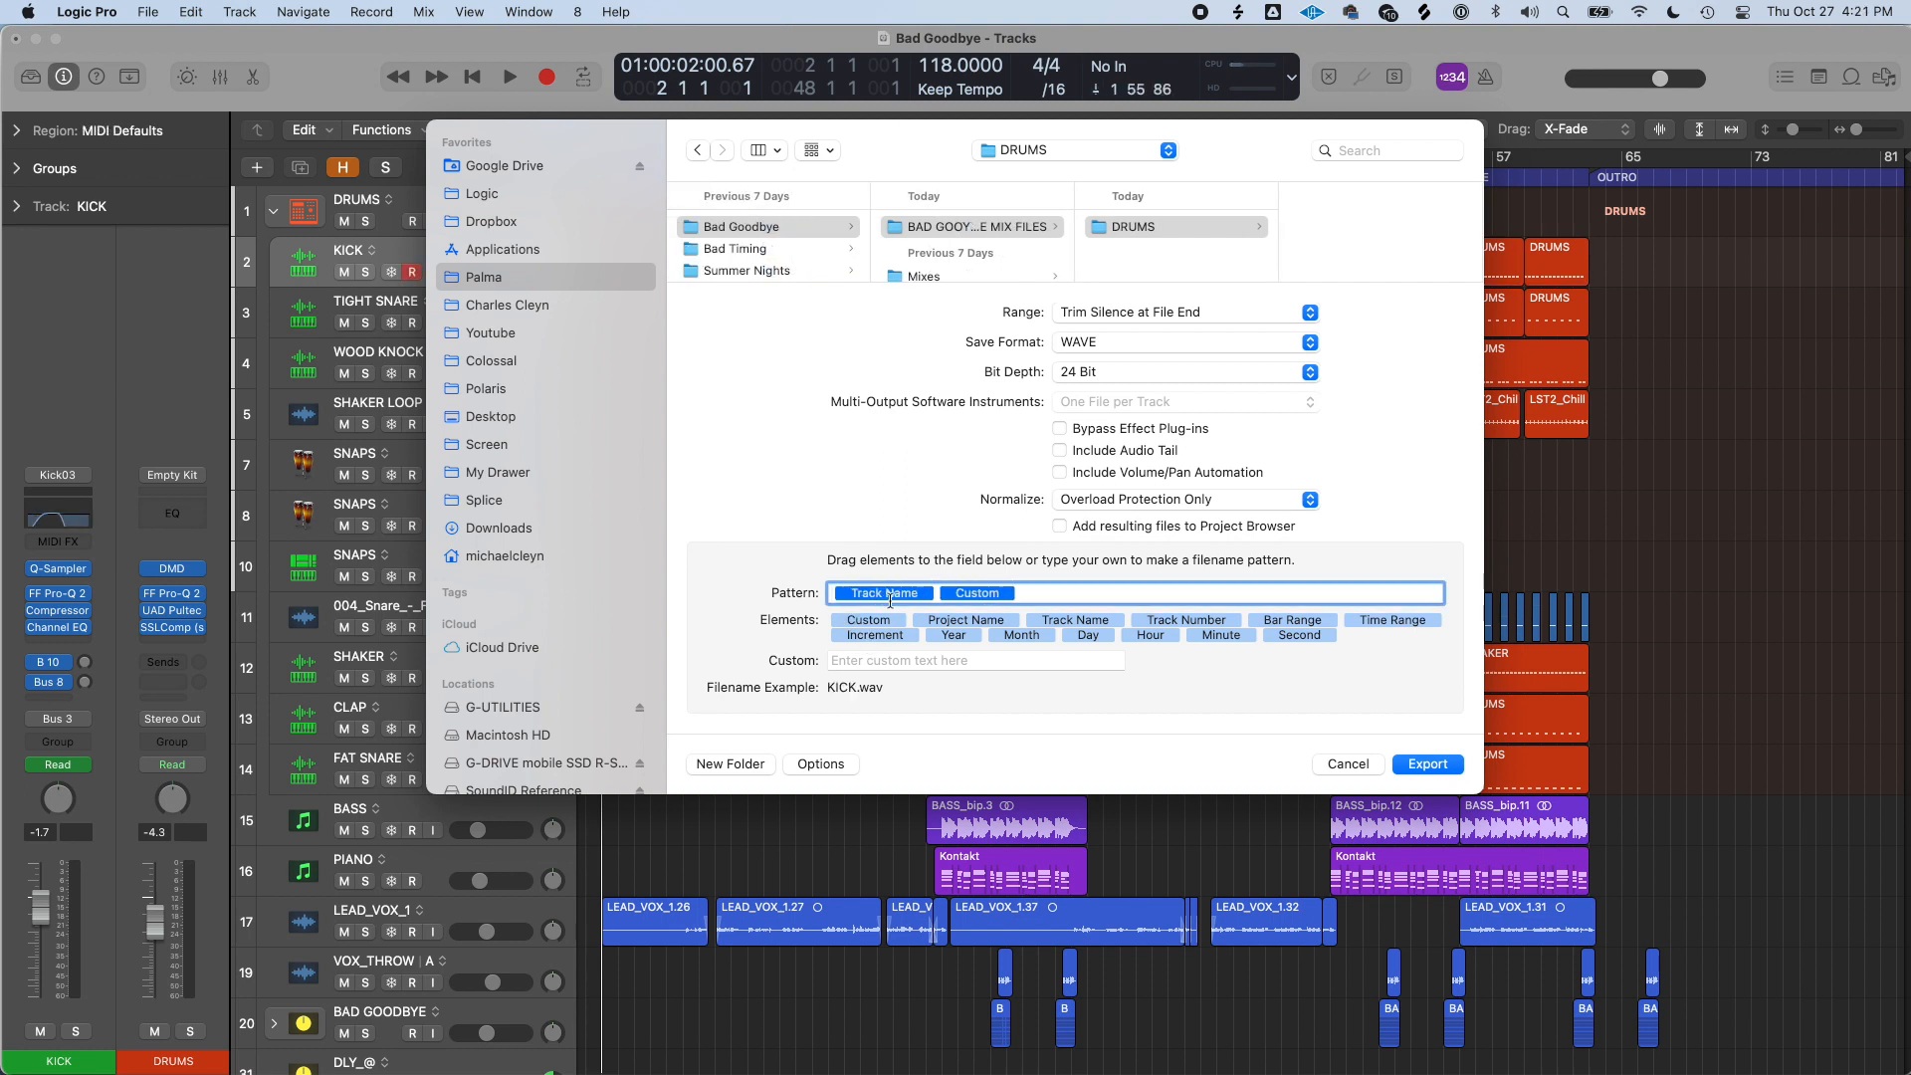
left_click(1049, 594)
left_click(987, 593)
key("BackSpace")
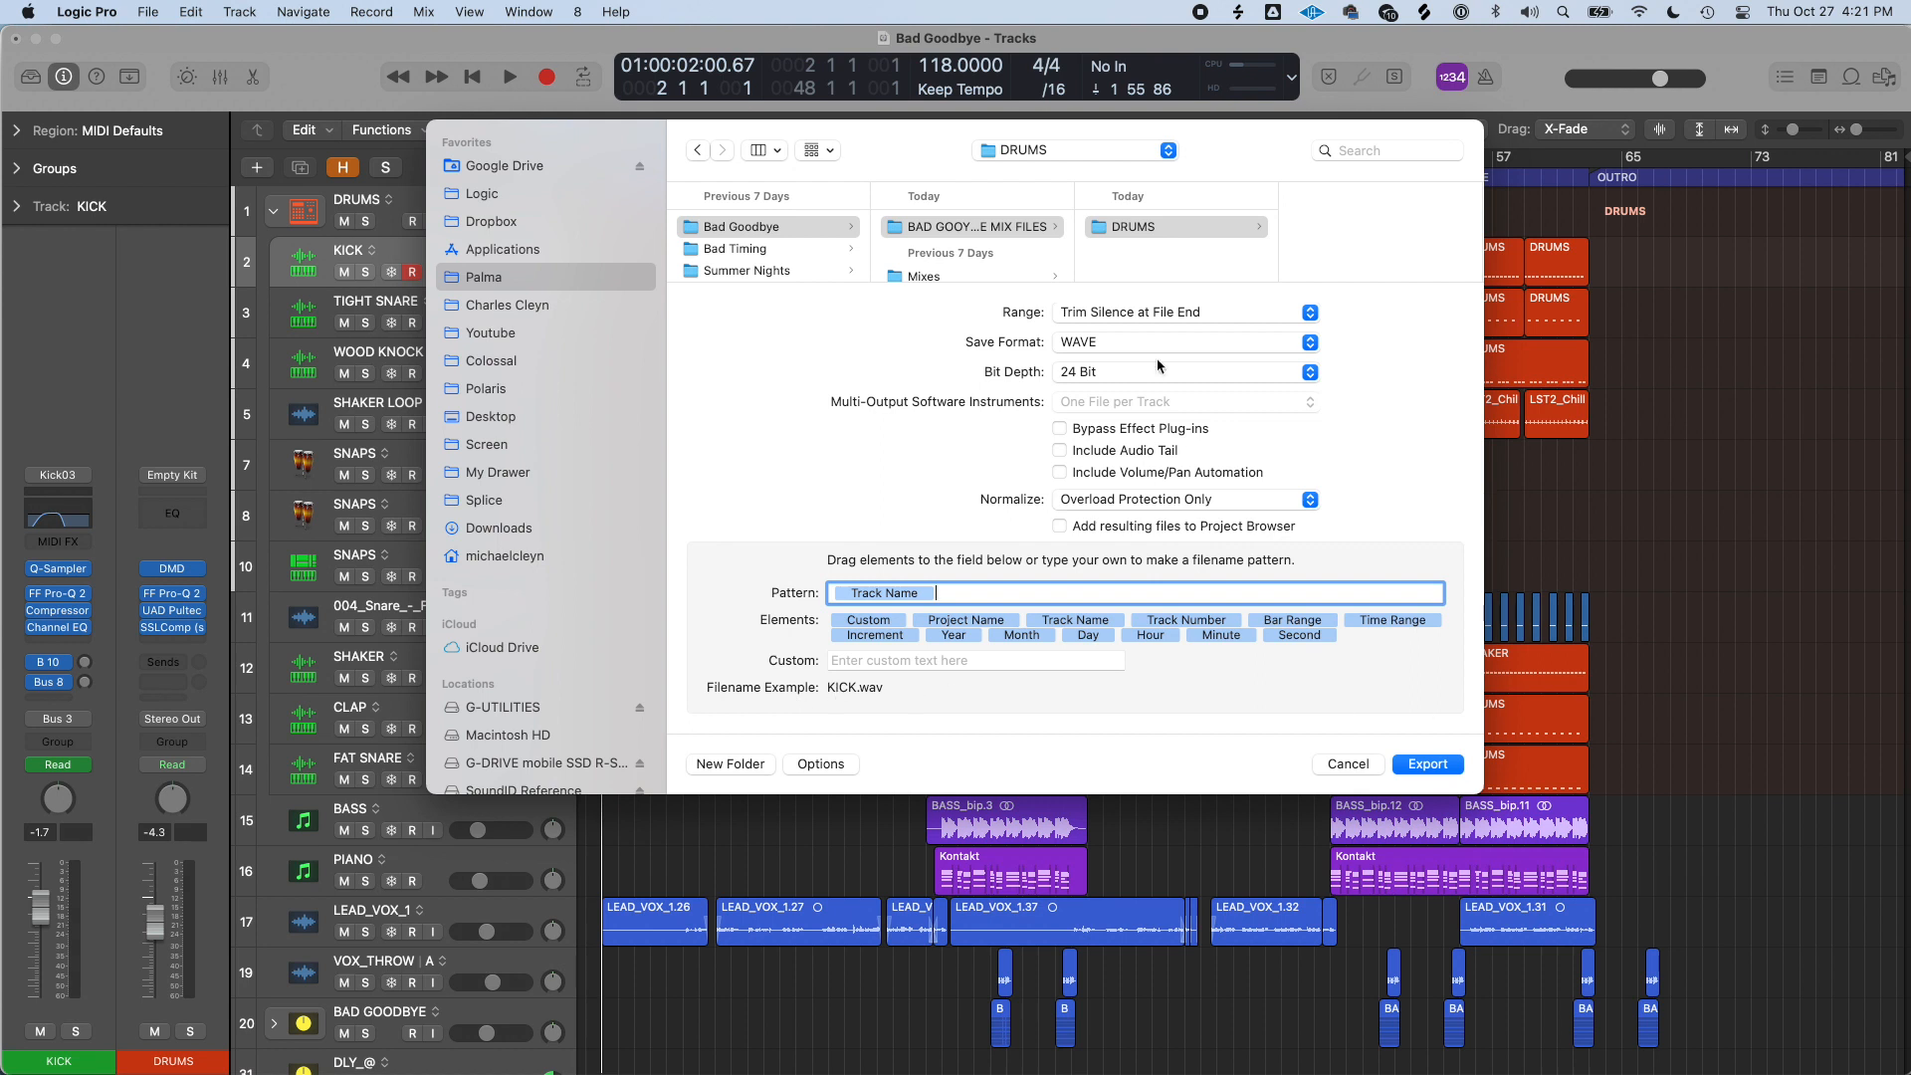
left_click(1447, 763)
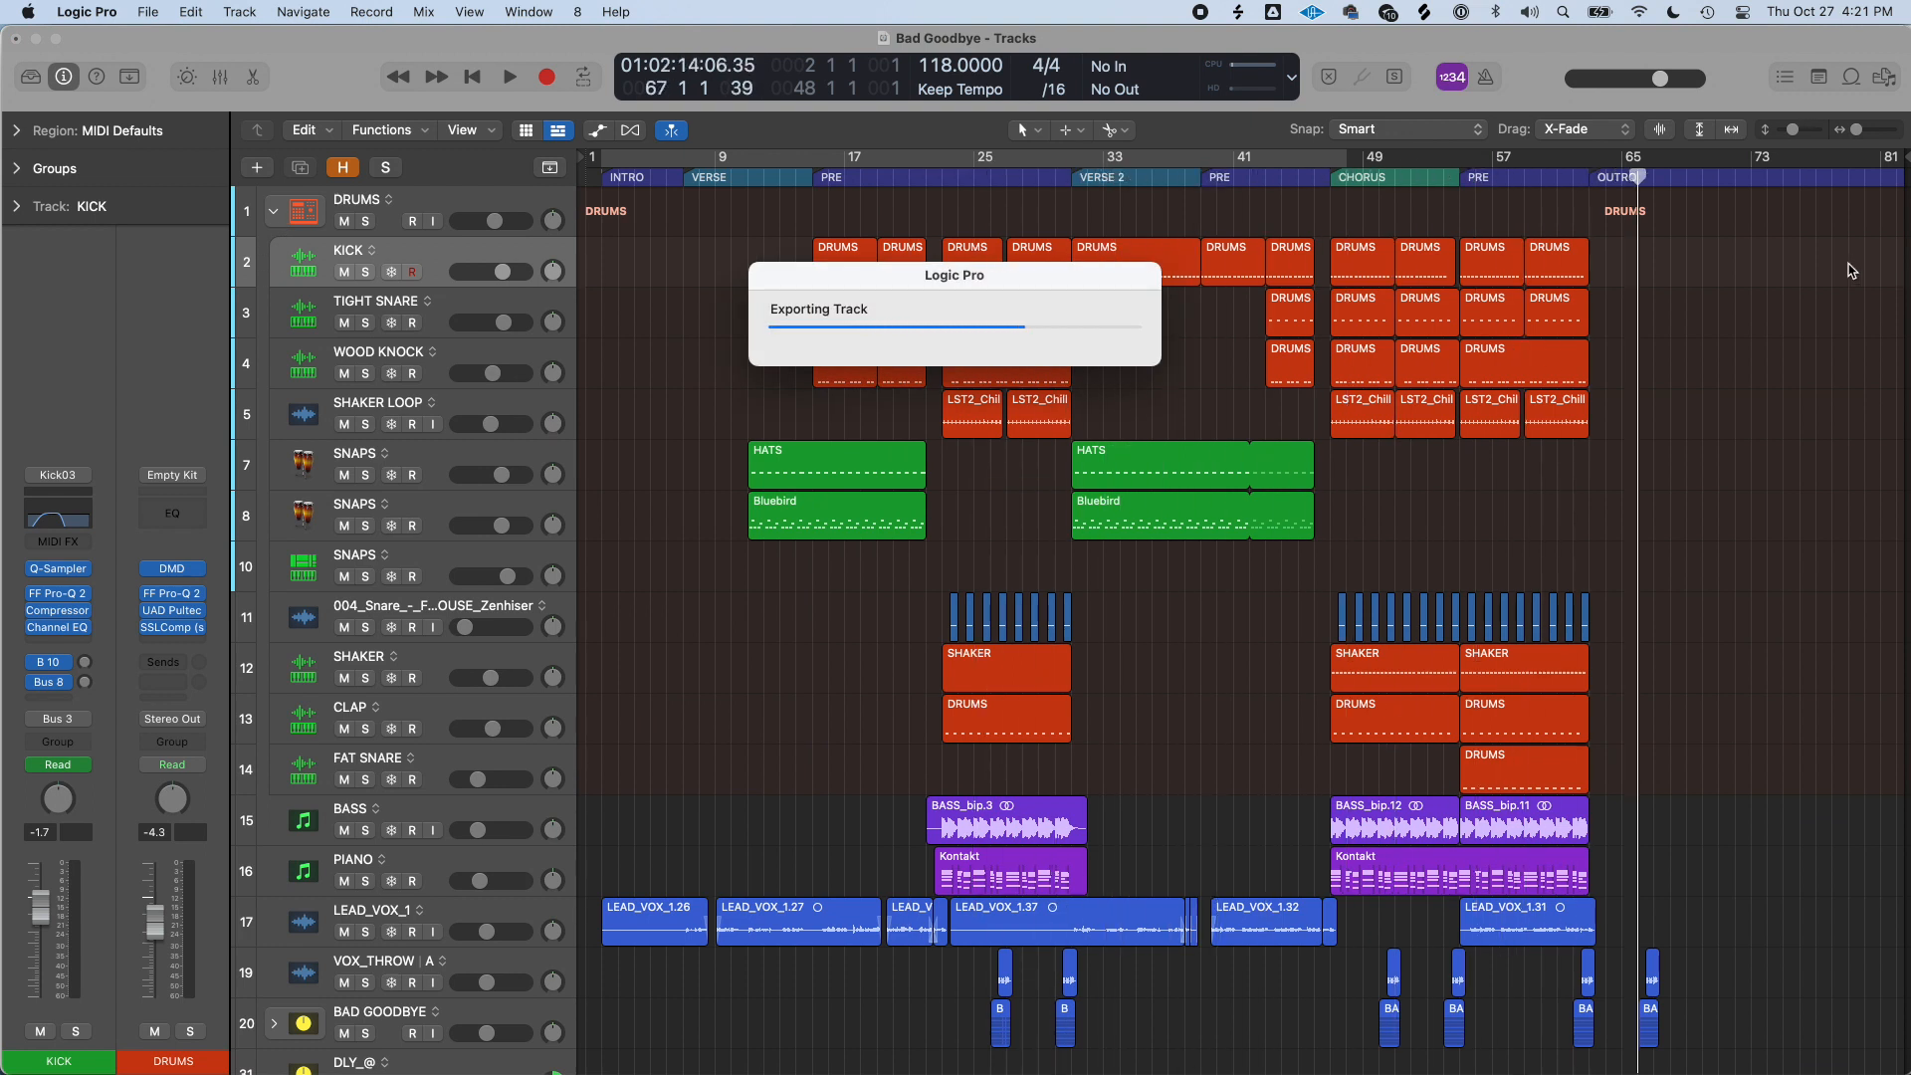
Step: Go through the remaining tracks of the DRUMS stack one by one, from TIGHT SNARE down to FAT SNARE
left_click(489, 300)
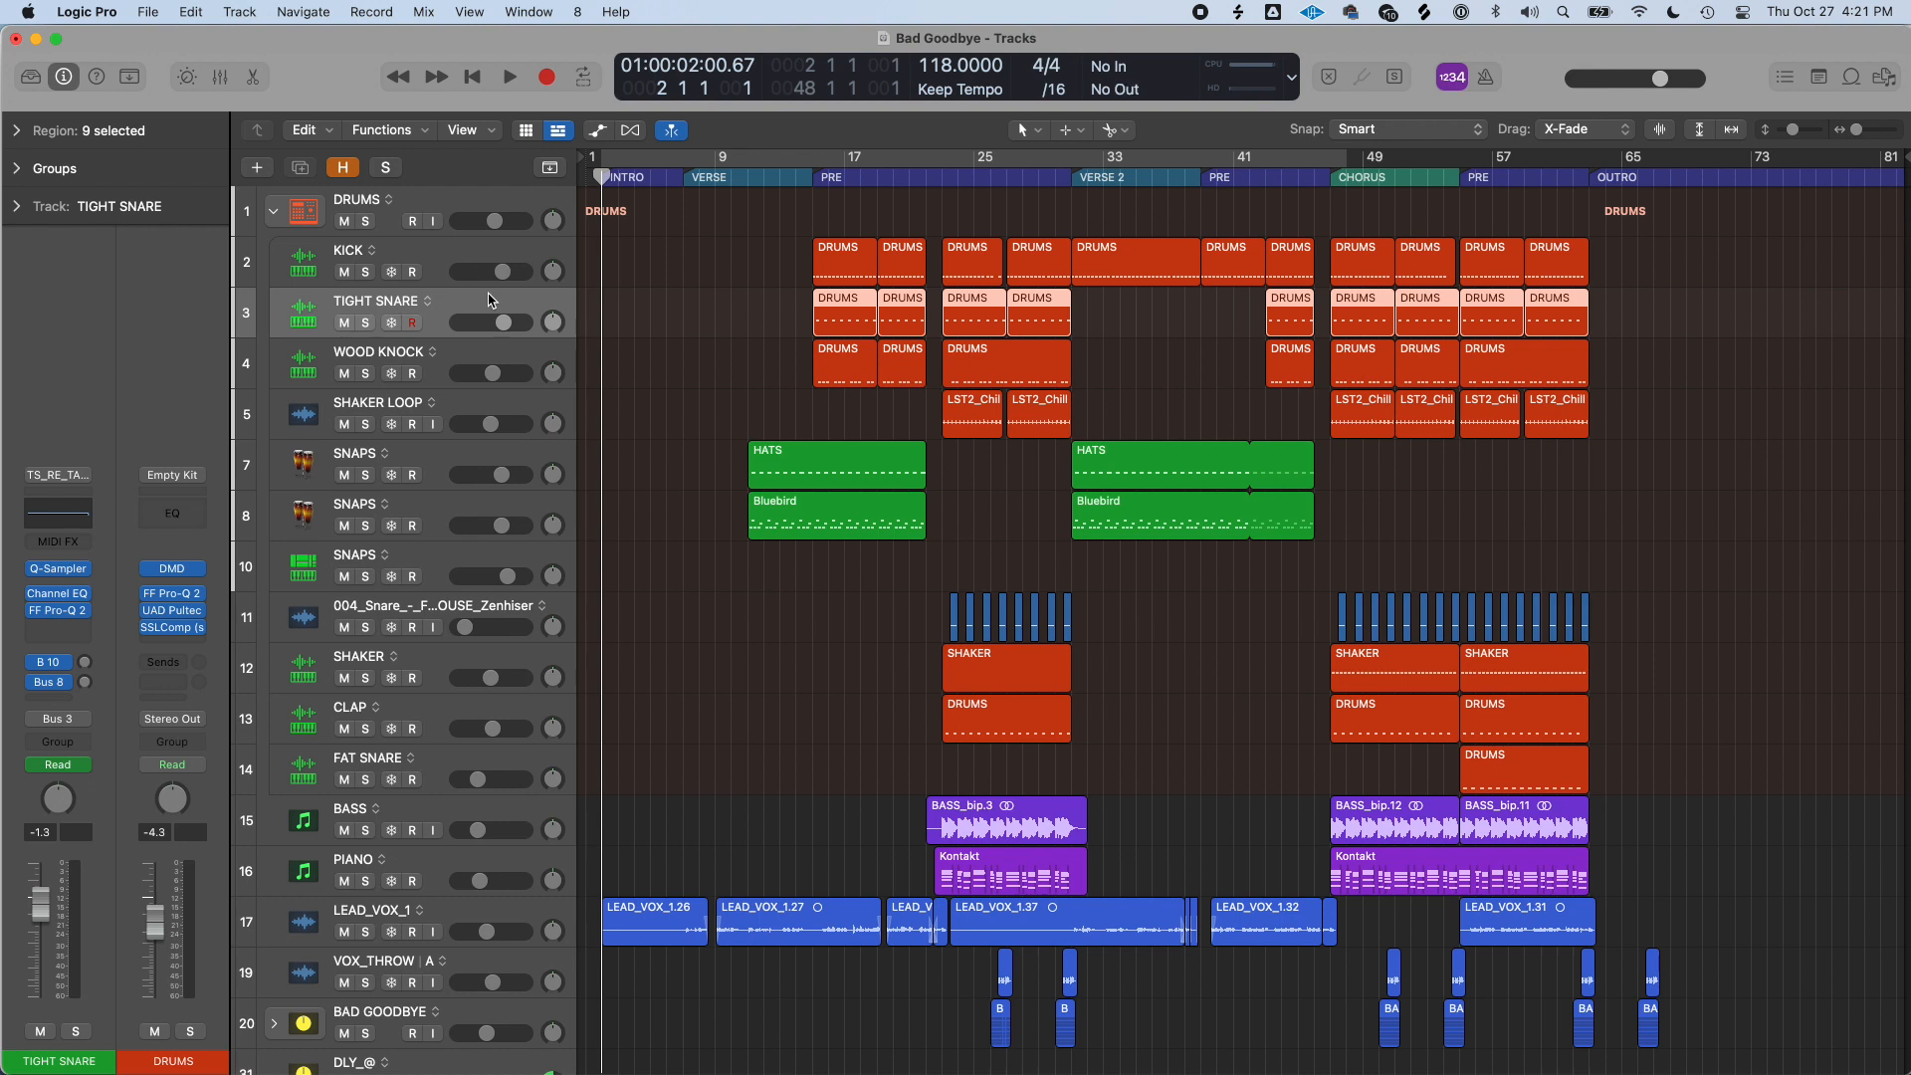
key("Down")
key("Down")
key("Down")
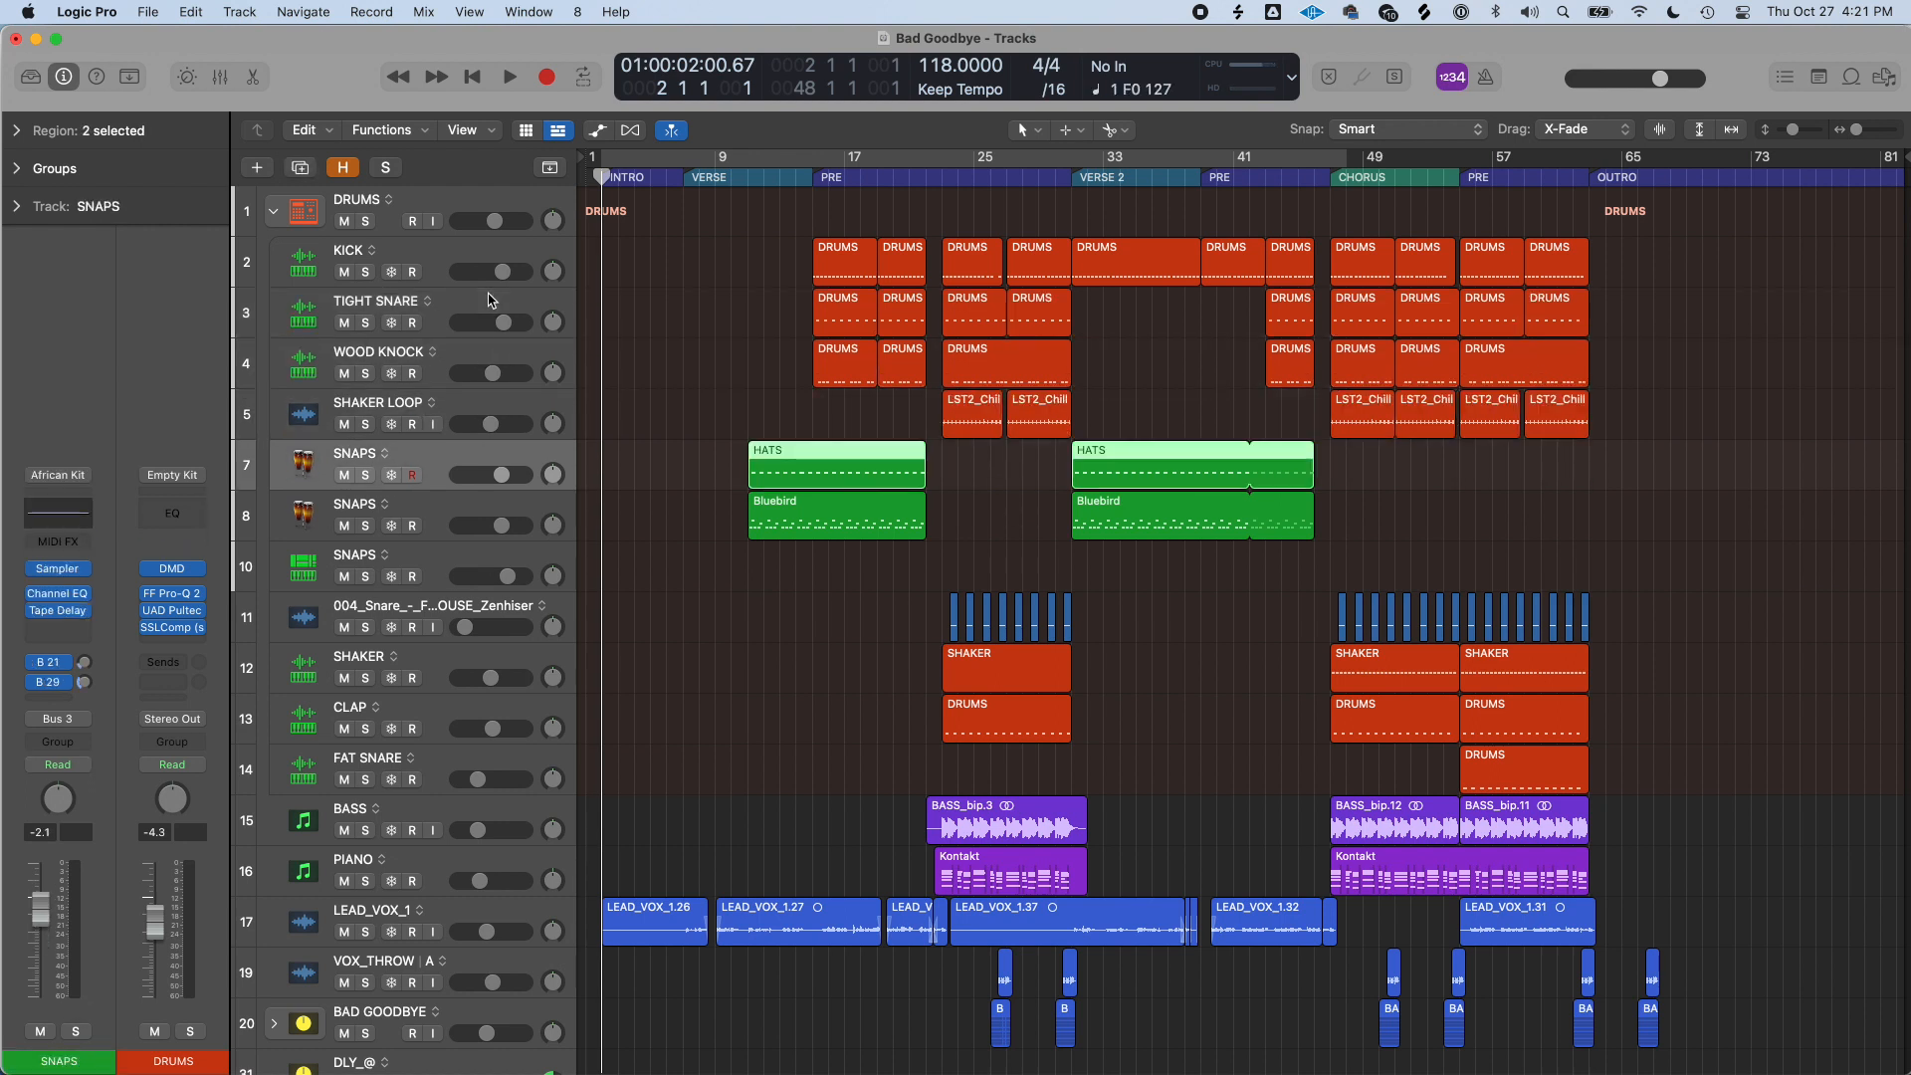
key("Down")
key("Down")
key("Down")
key("Down")
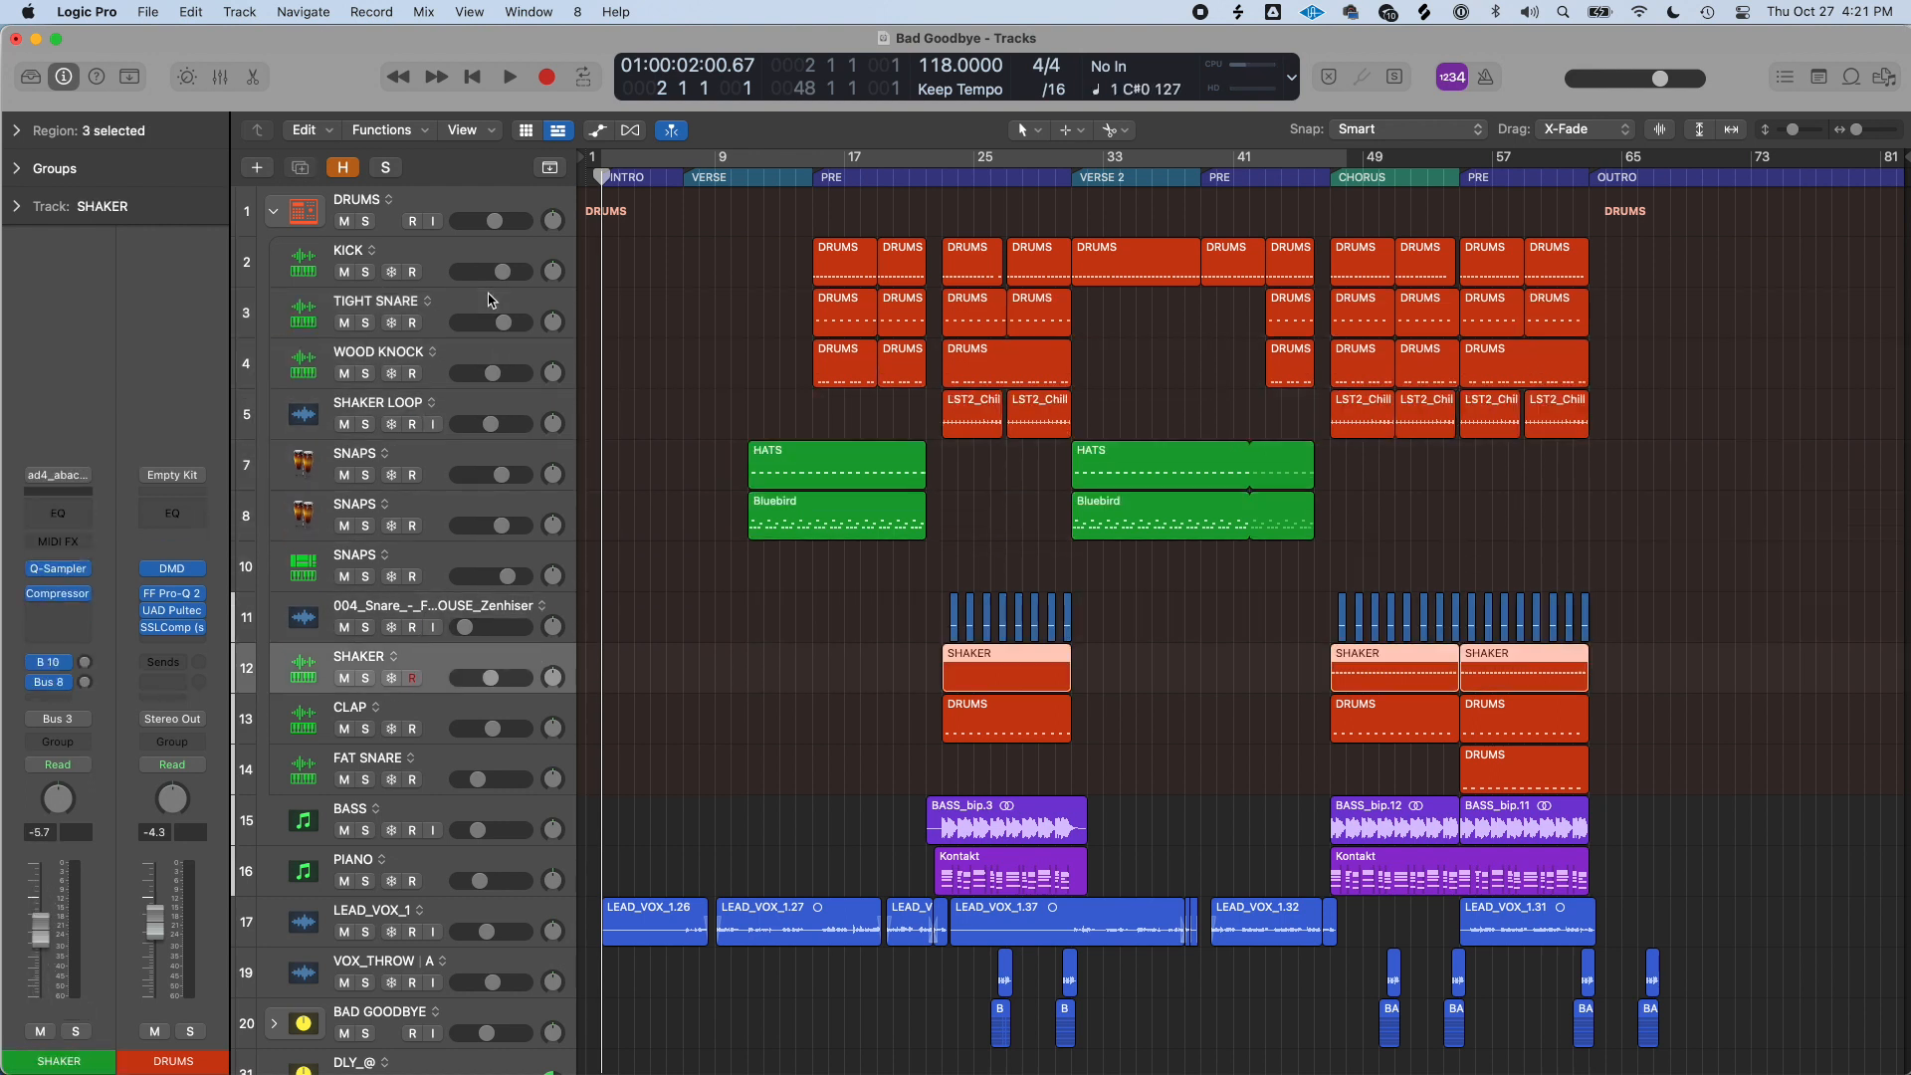
key("Down")
key("Down")
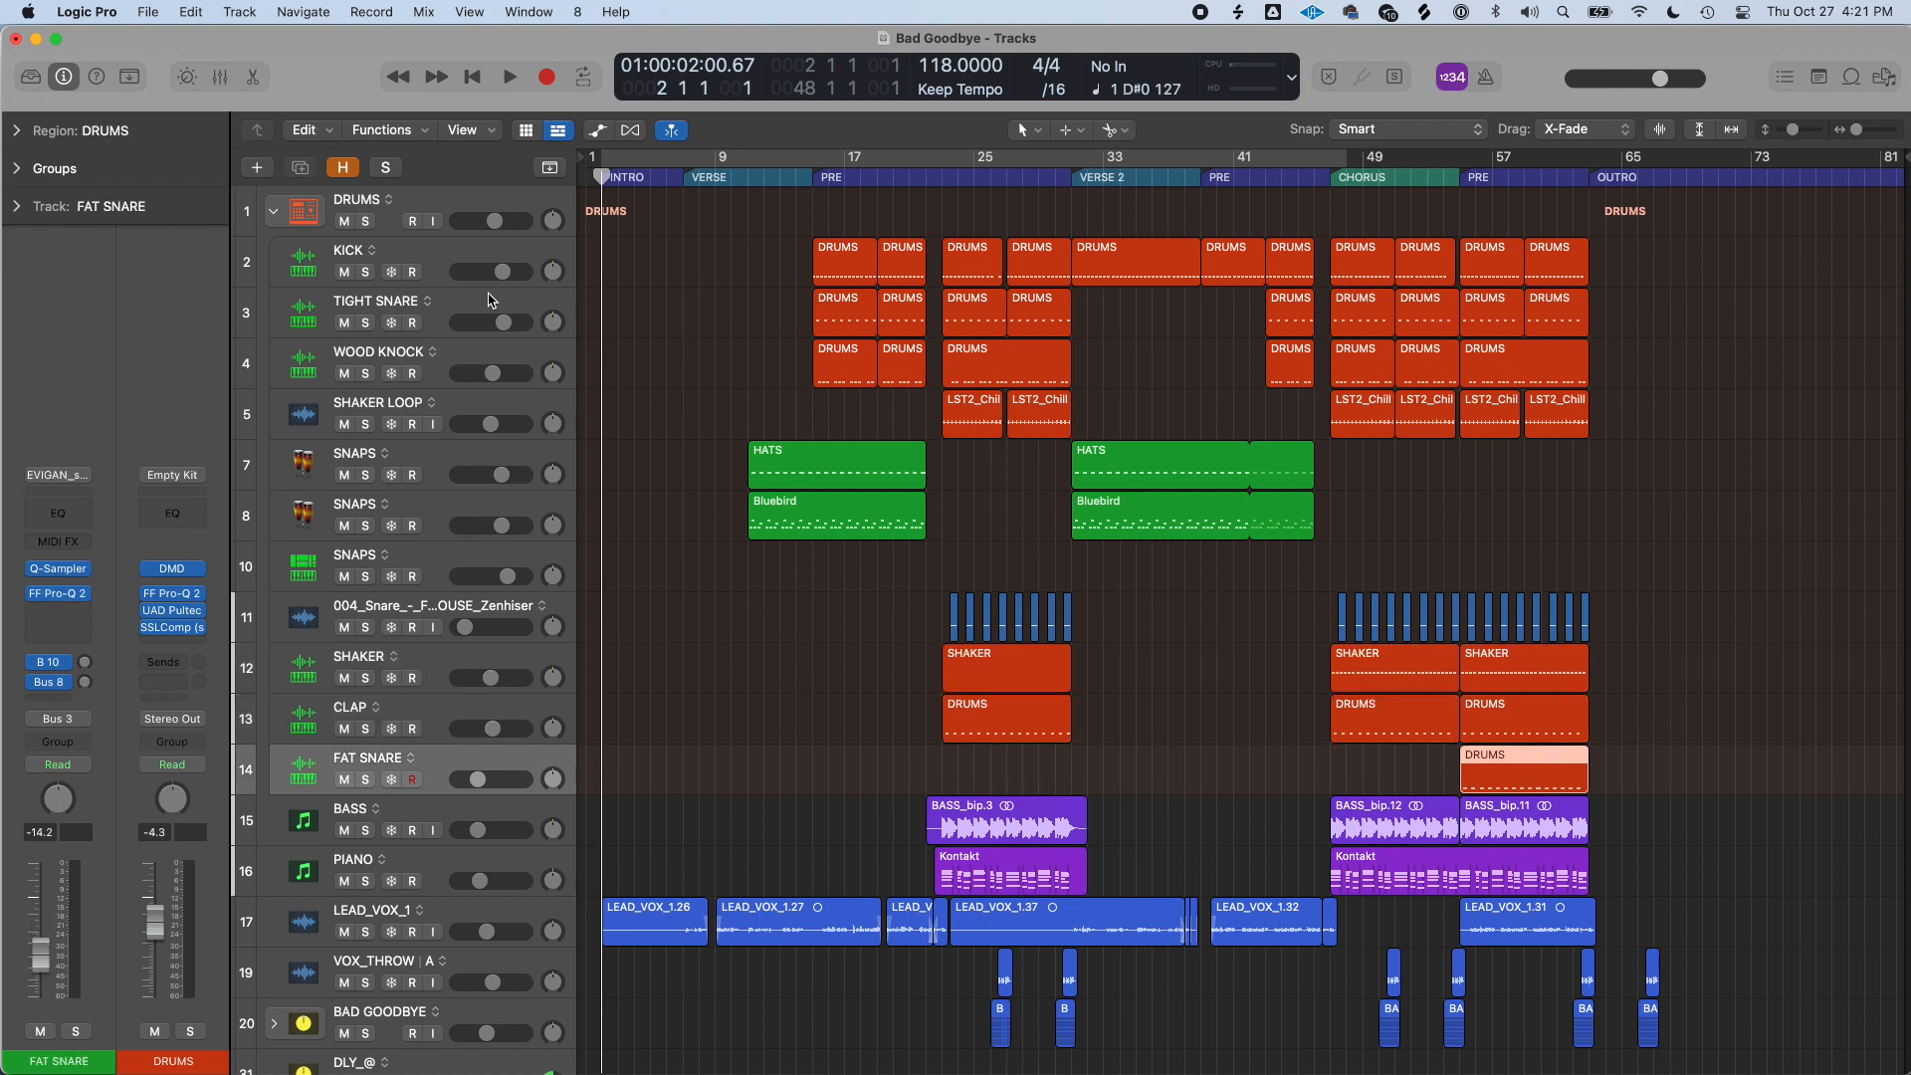
Step: Select the SHAKER LOOP track and check its audio export settings without exporting it
key("Up")
key("Up")
key("Up")
key("Up")
key("Up")
key("Up")
key("Up")
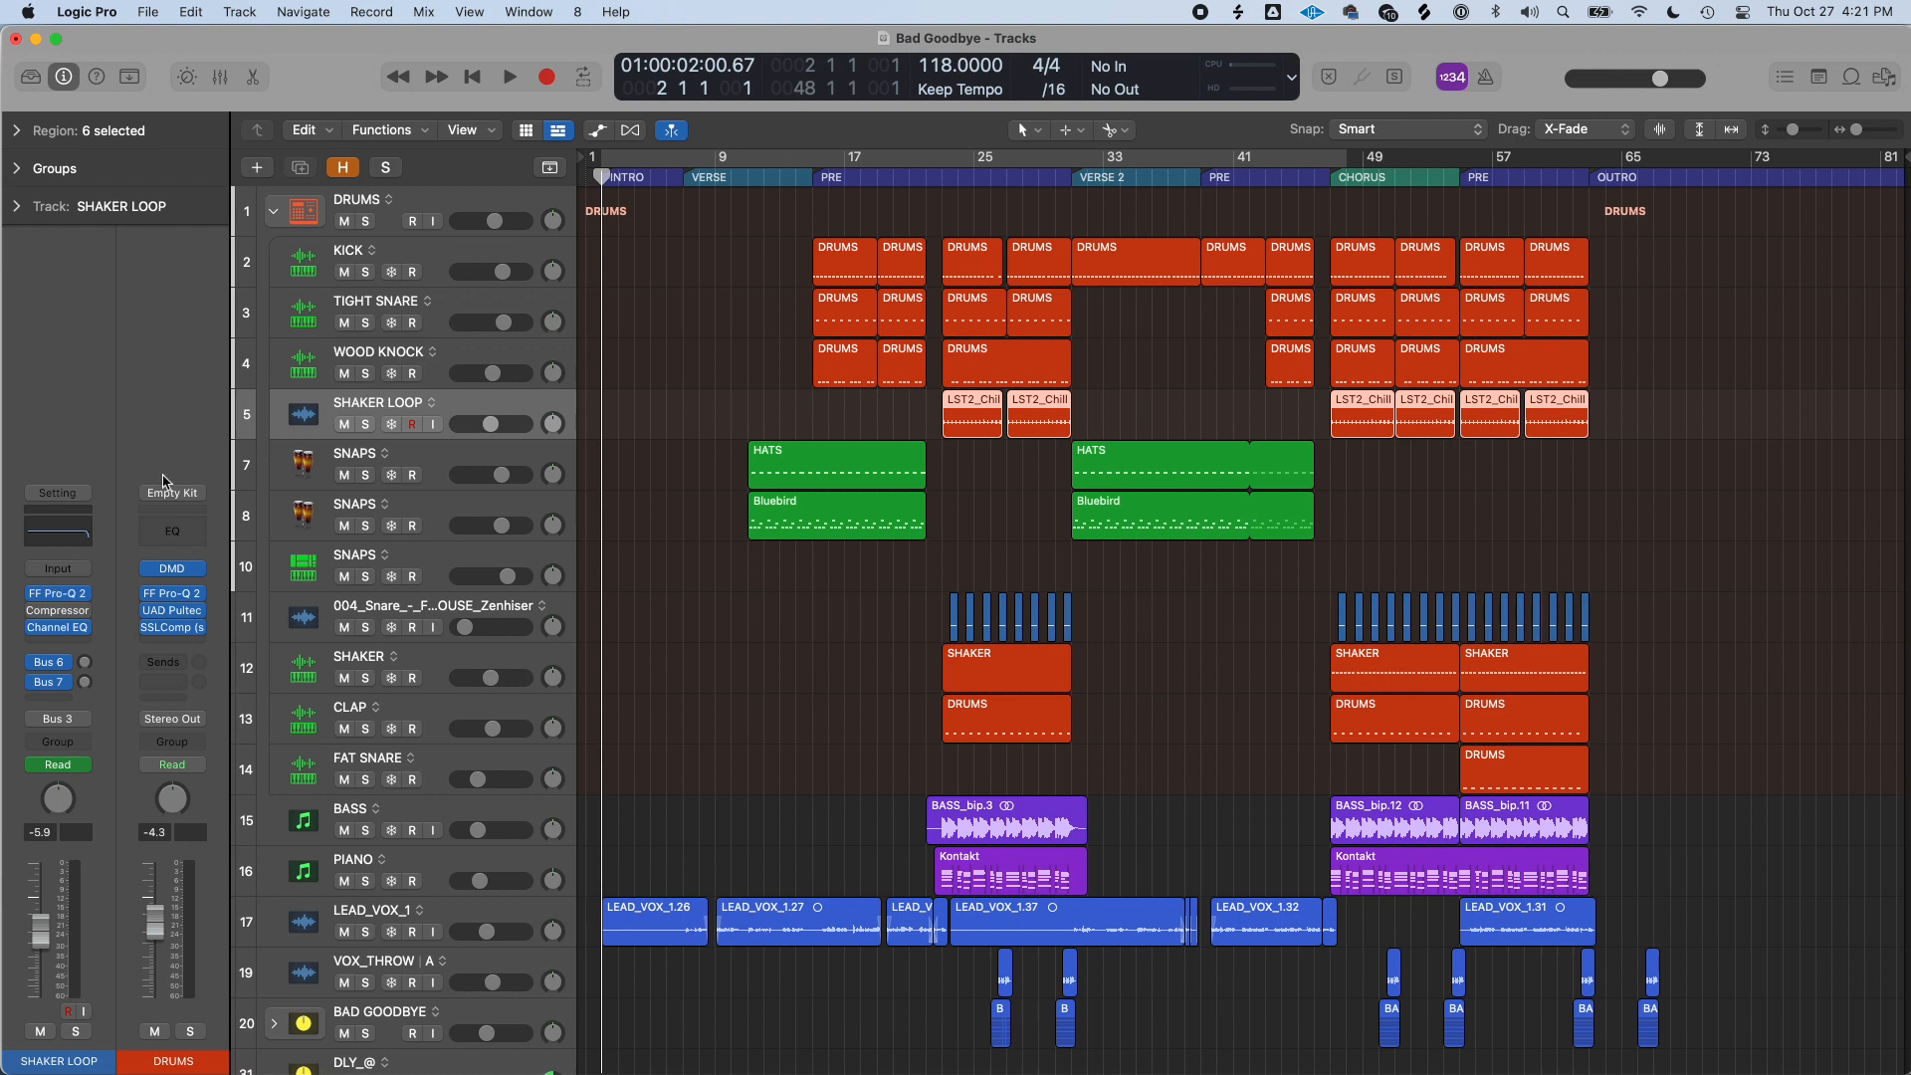
key("super+e")
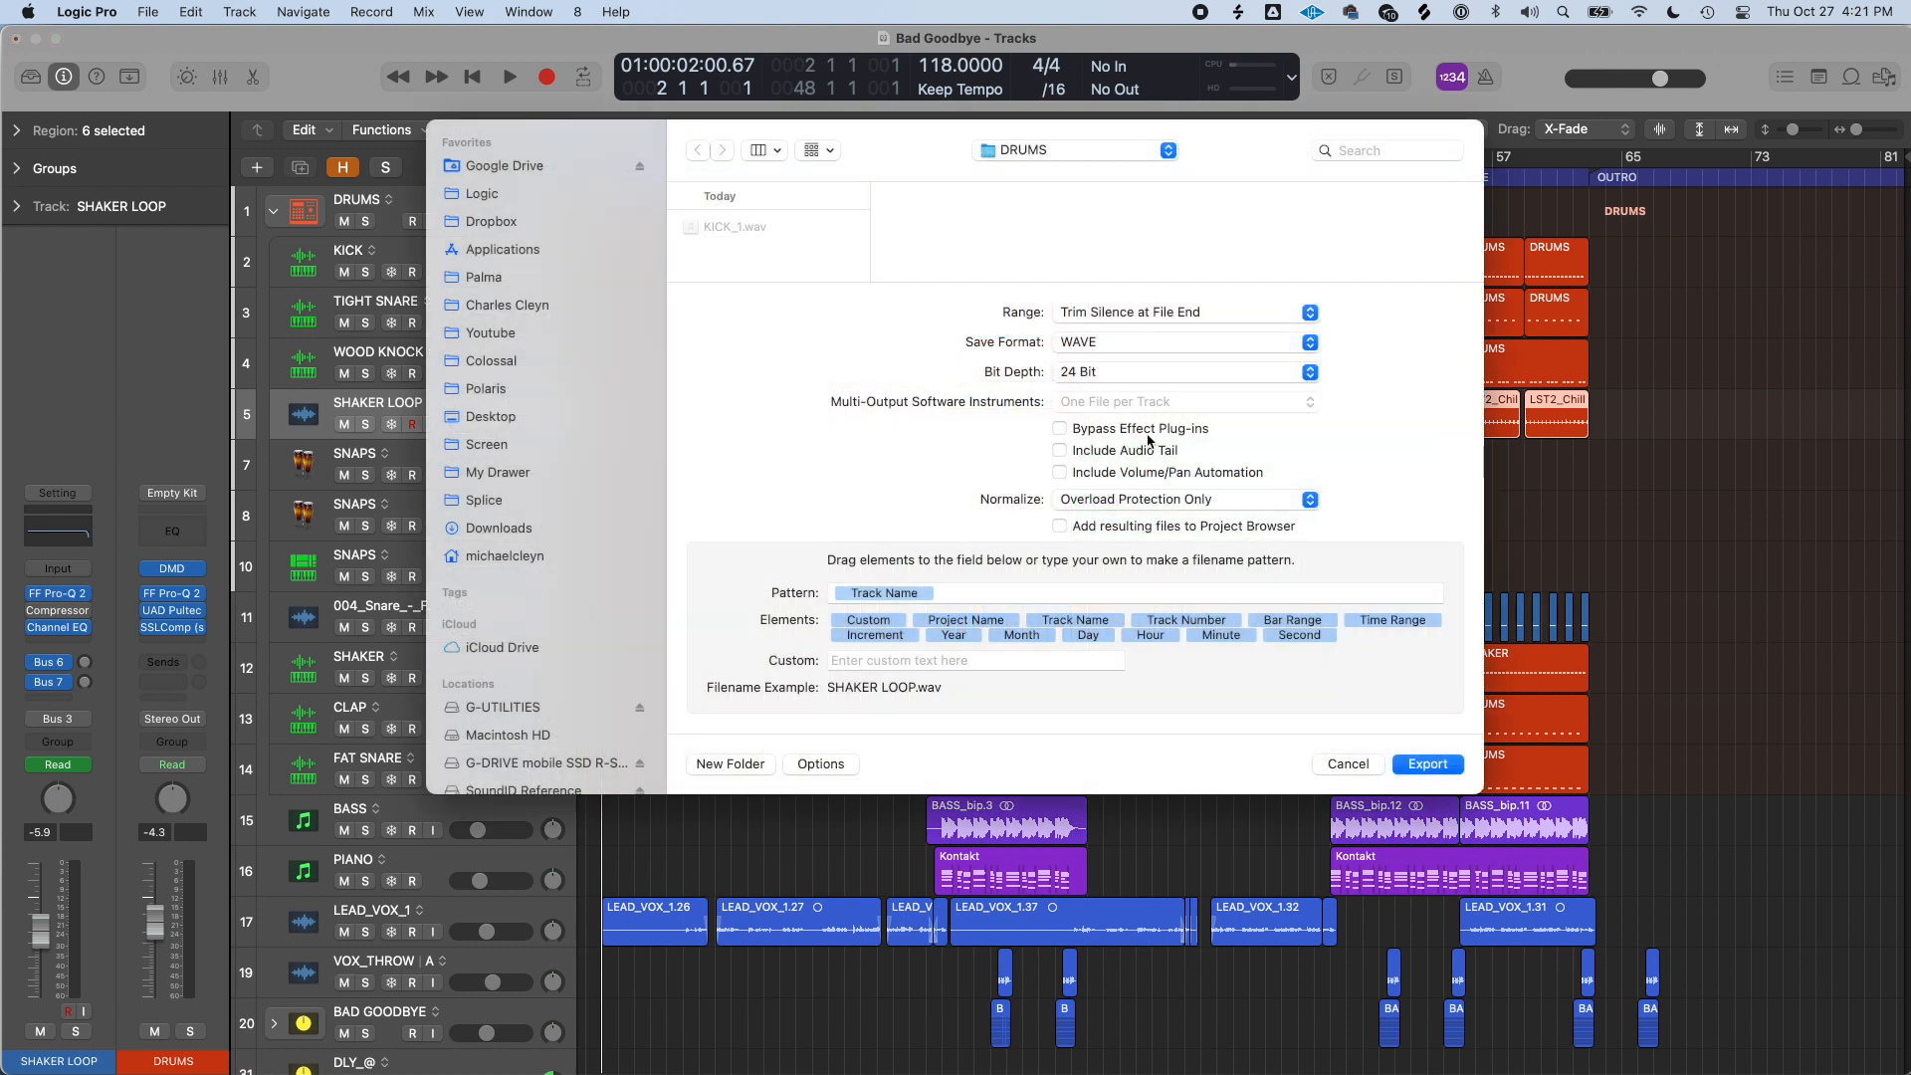
left_click(1371, 764)
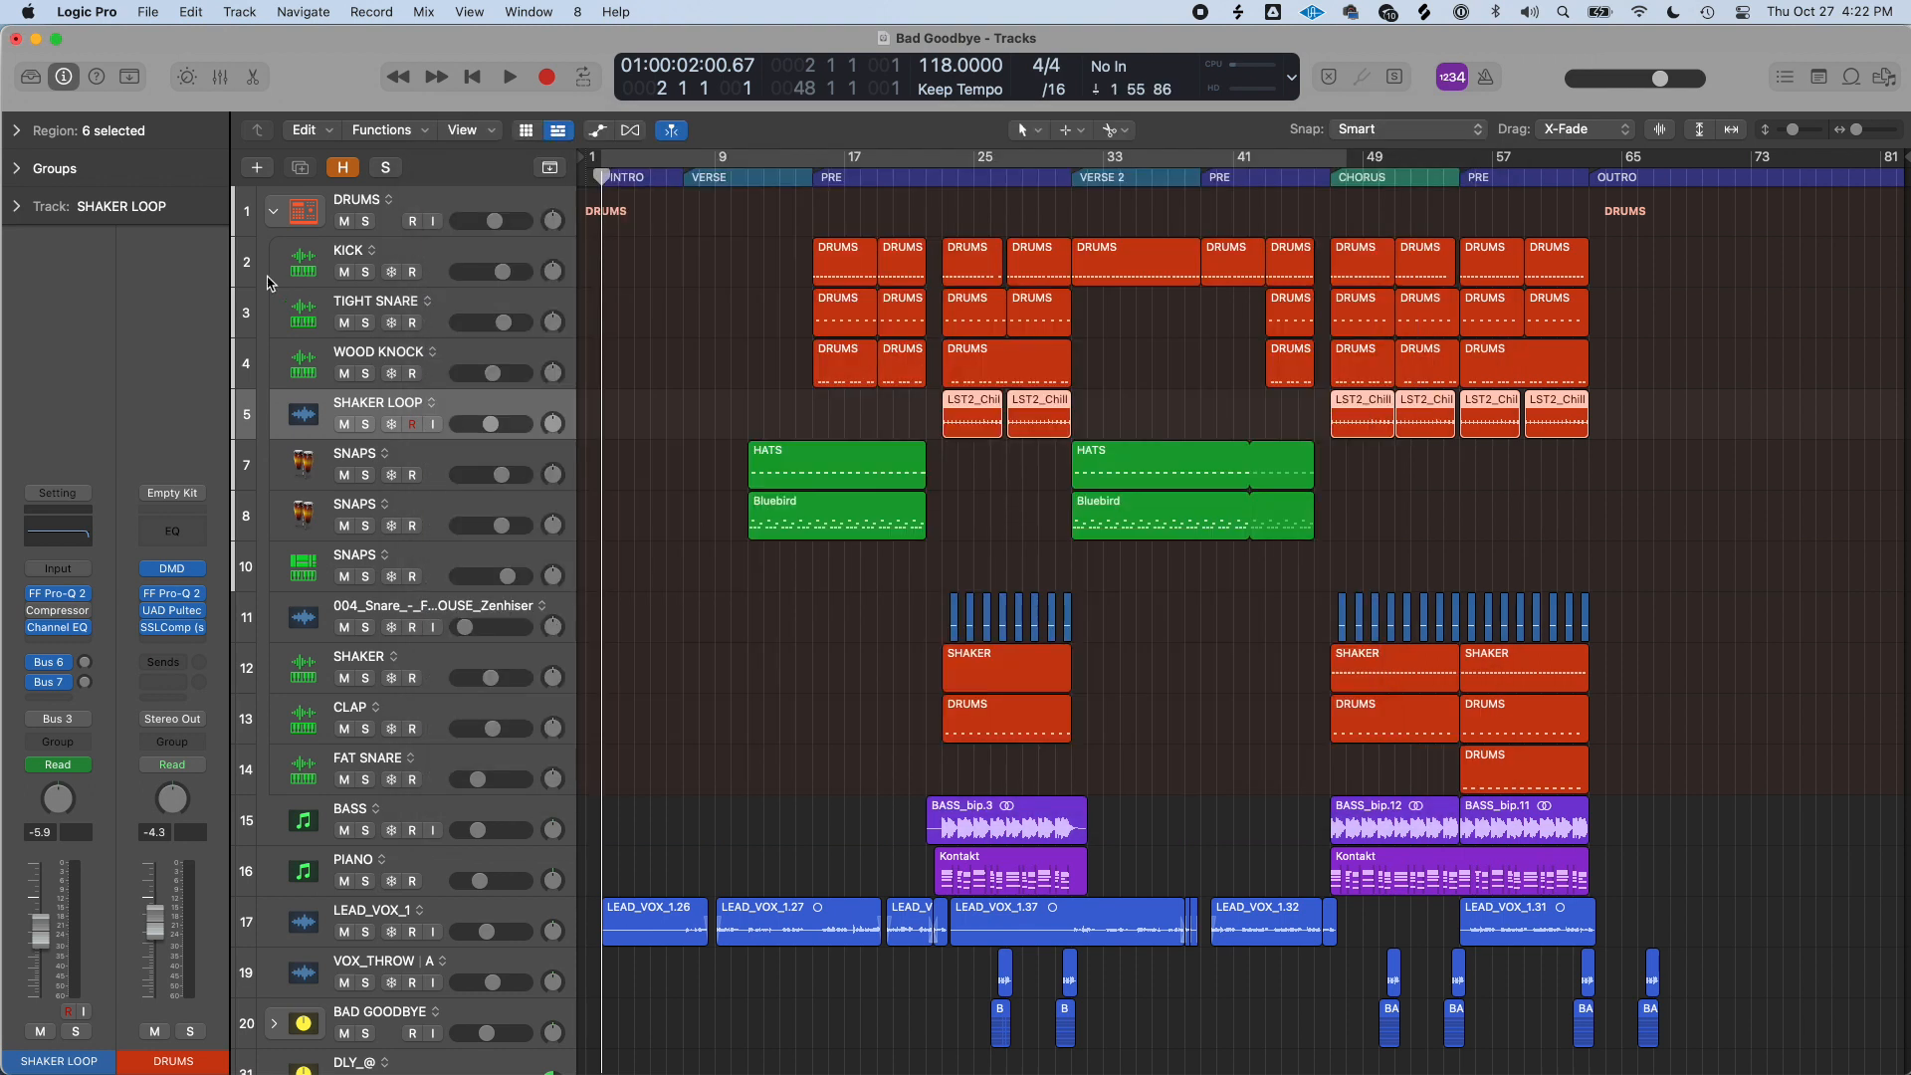
Step: Collapse the DRUMS stack, select the BASS track, and create a BASS subfolder inside BAD GOOYBYE MIX FILES as an export destination
left_click(274, 211)
left_click(504, 261)
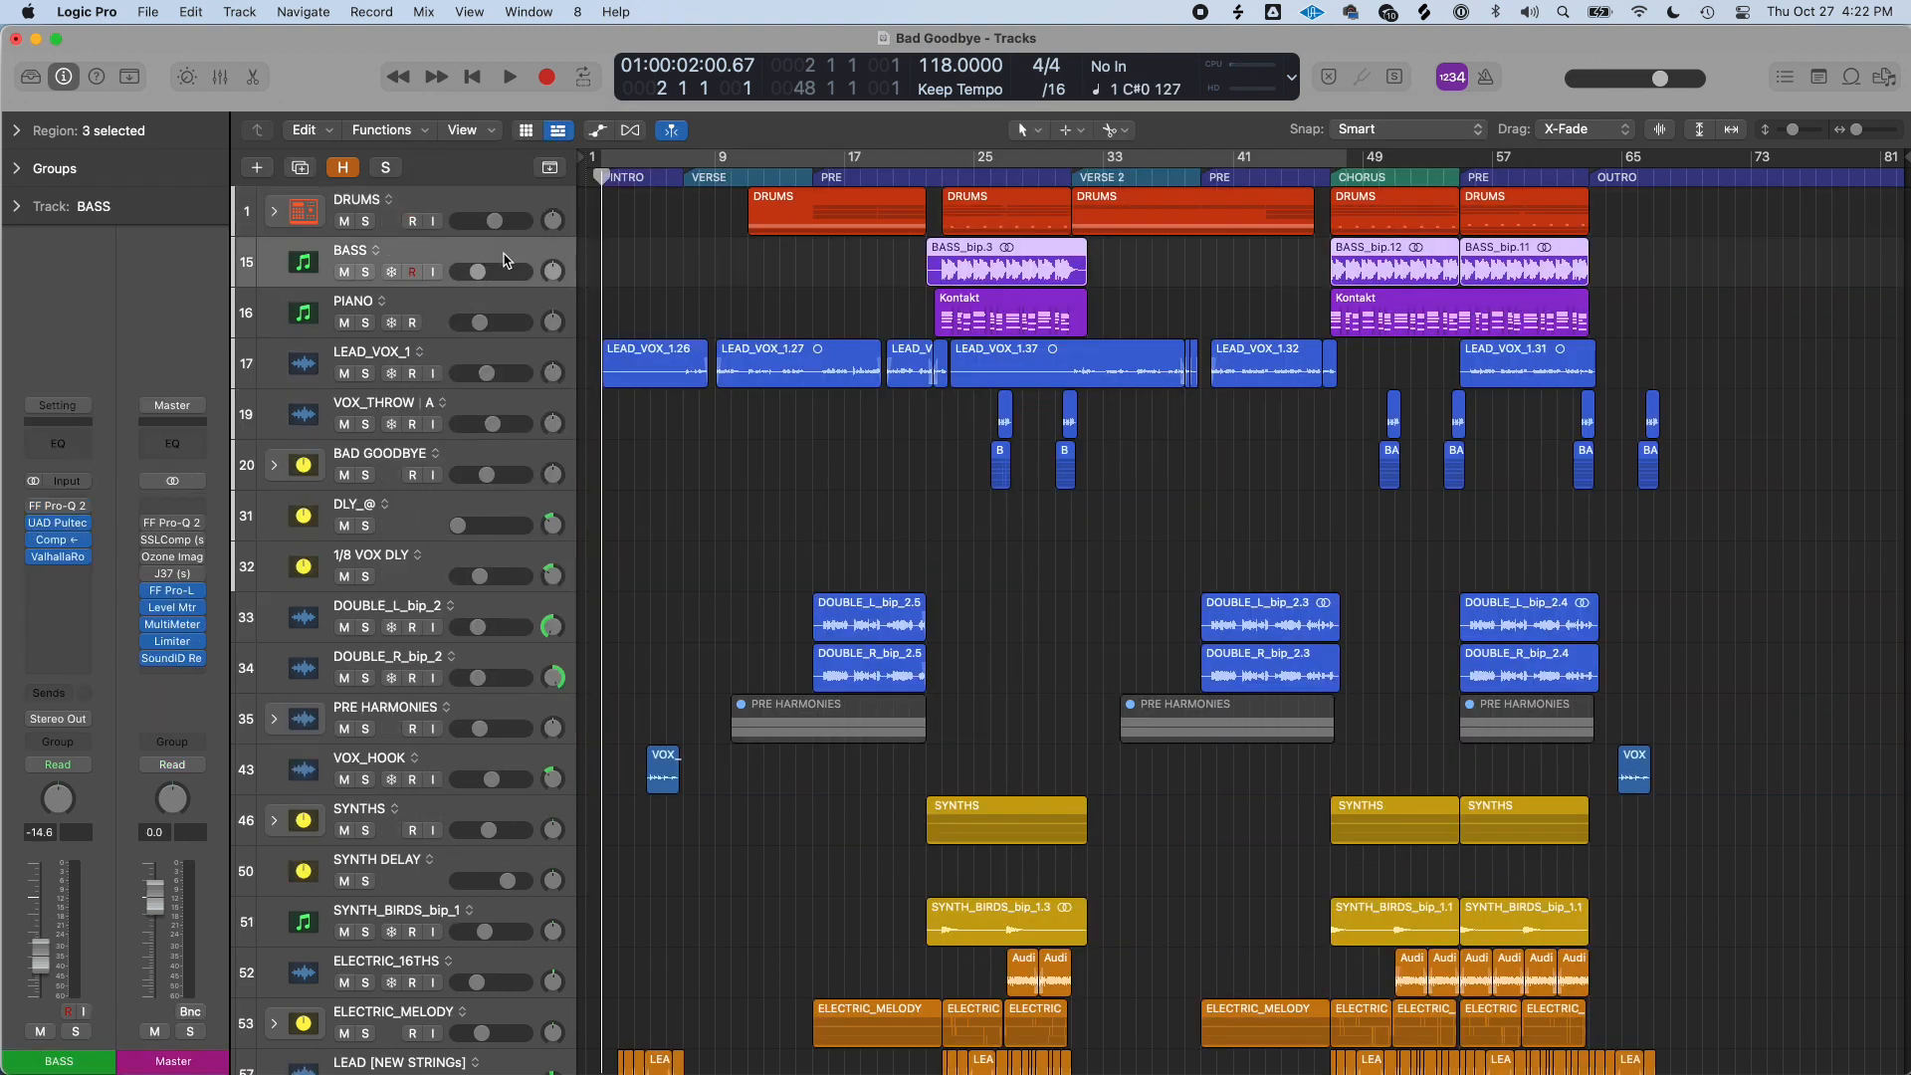
key("super+e")
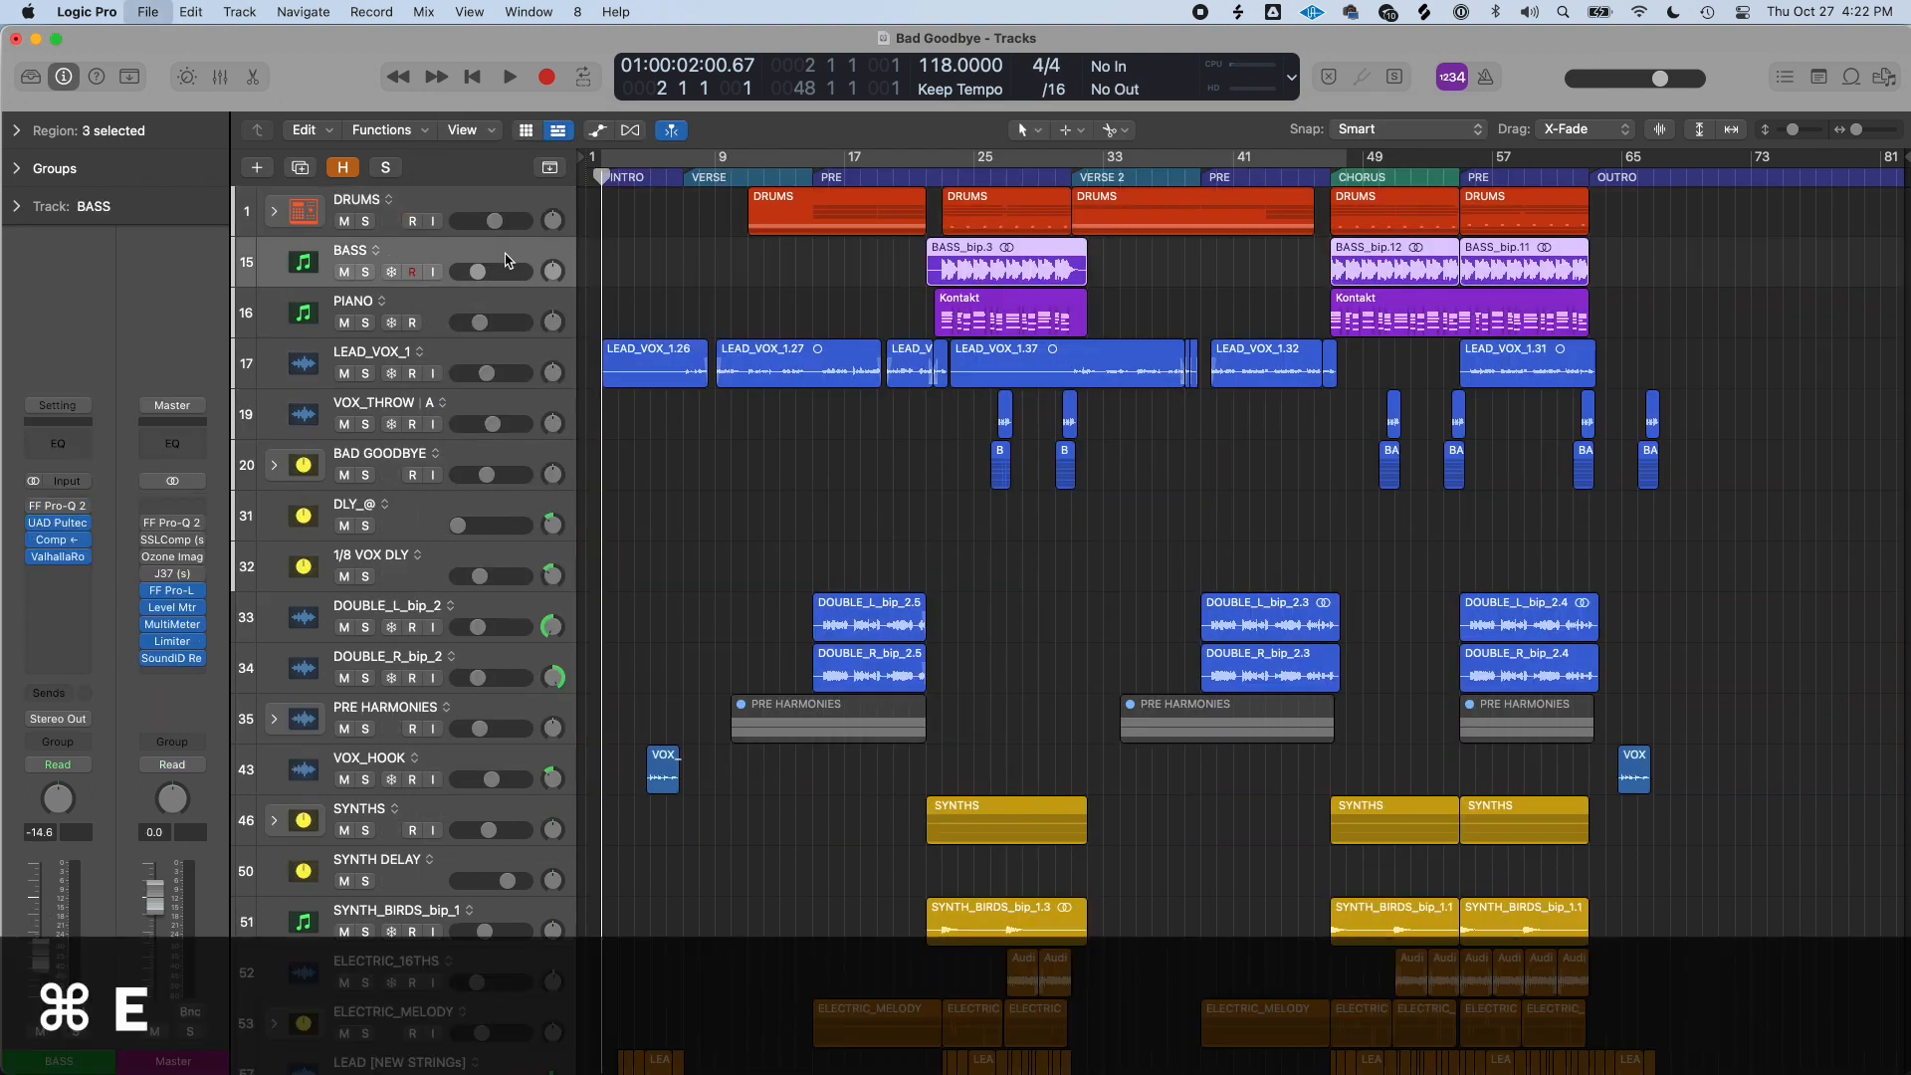
left_click(1123, 151)
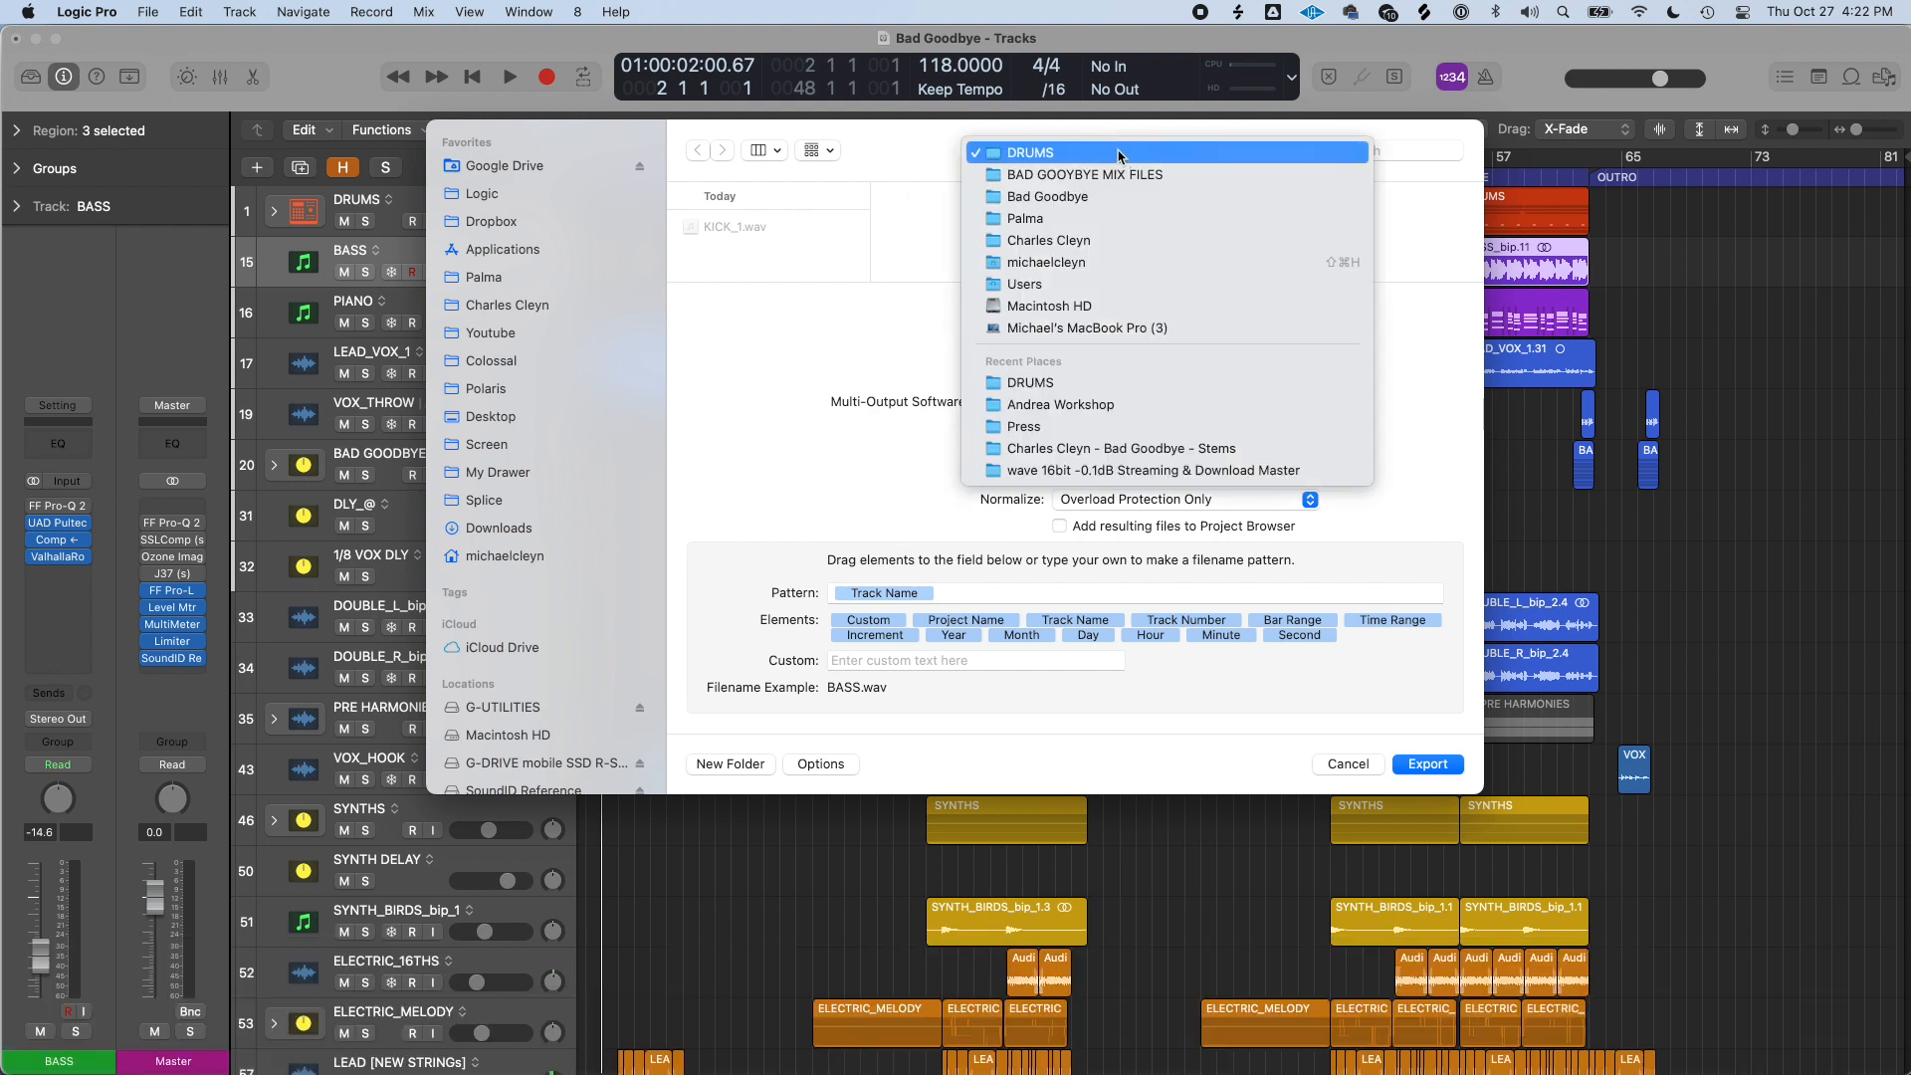
left_click(1160, 175)
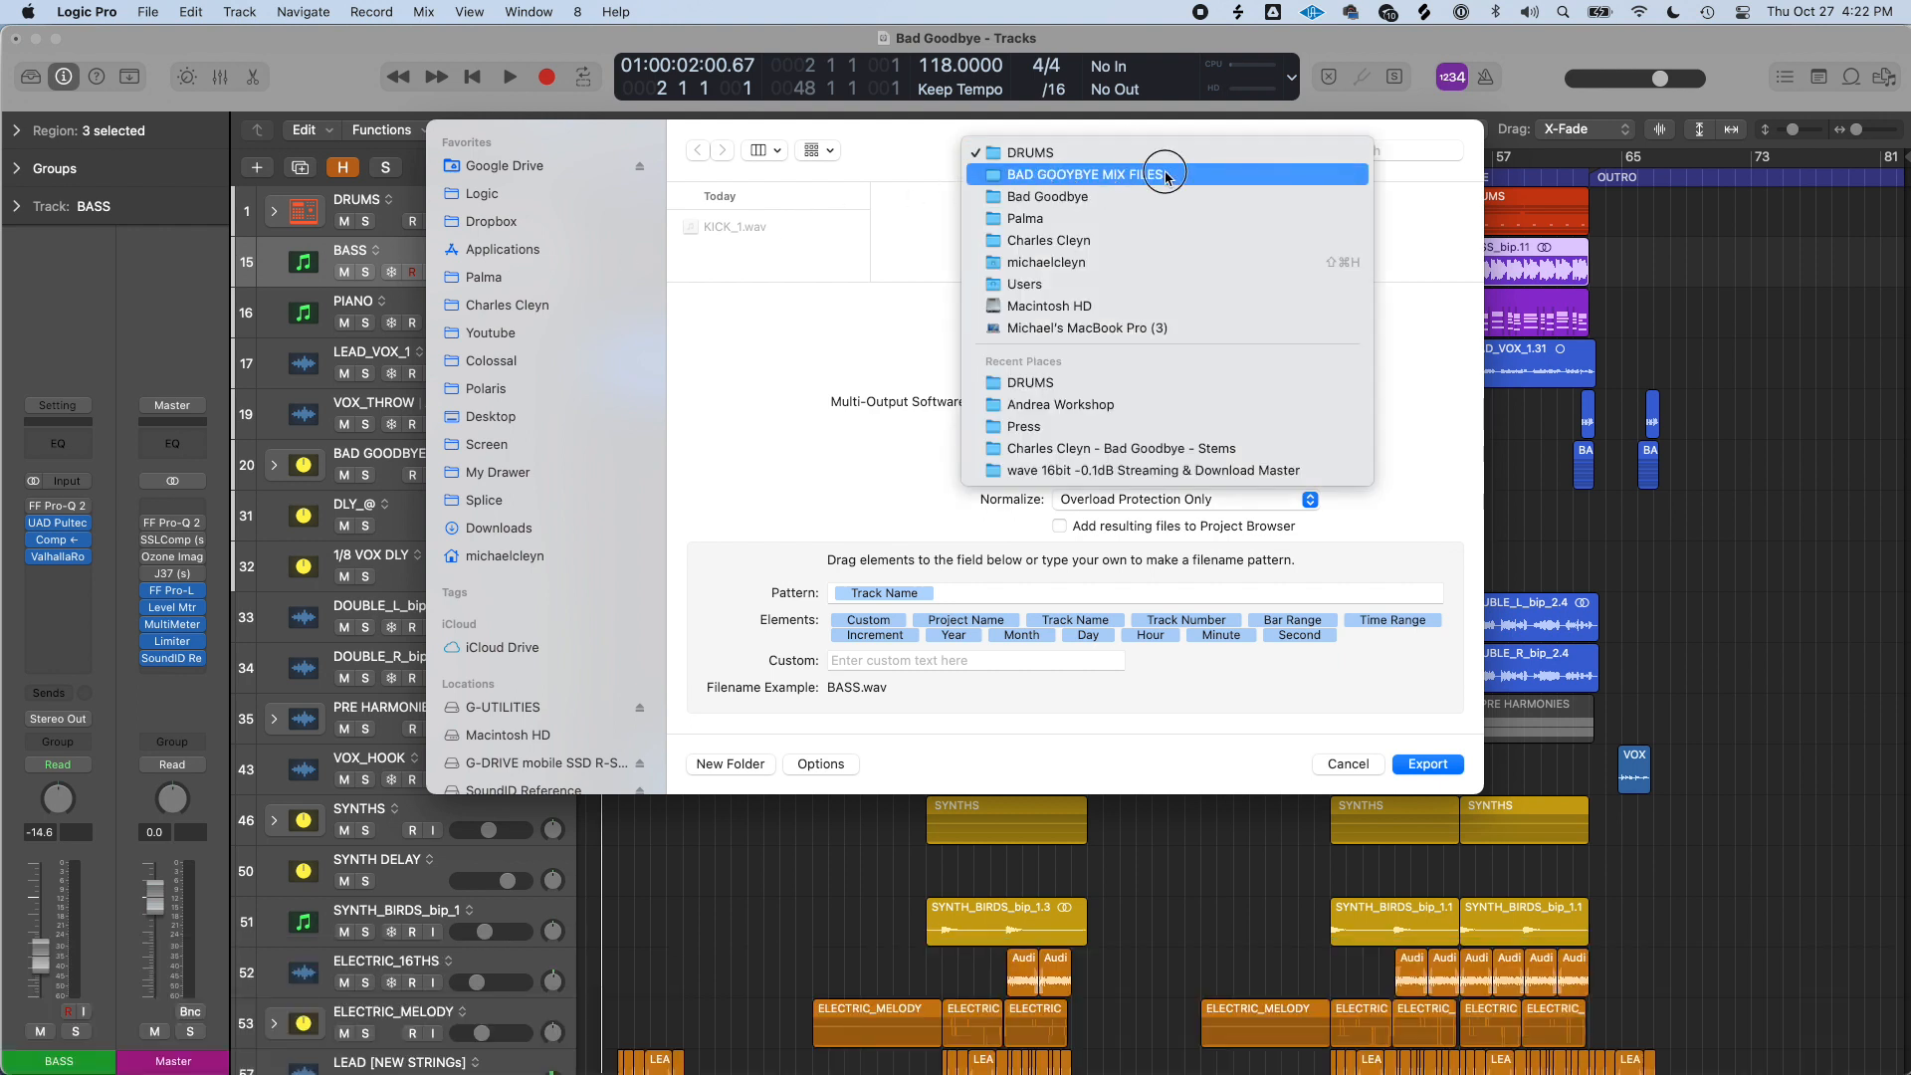
left_click(727, 764)
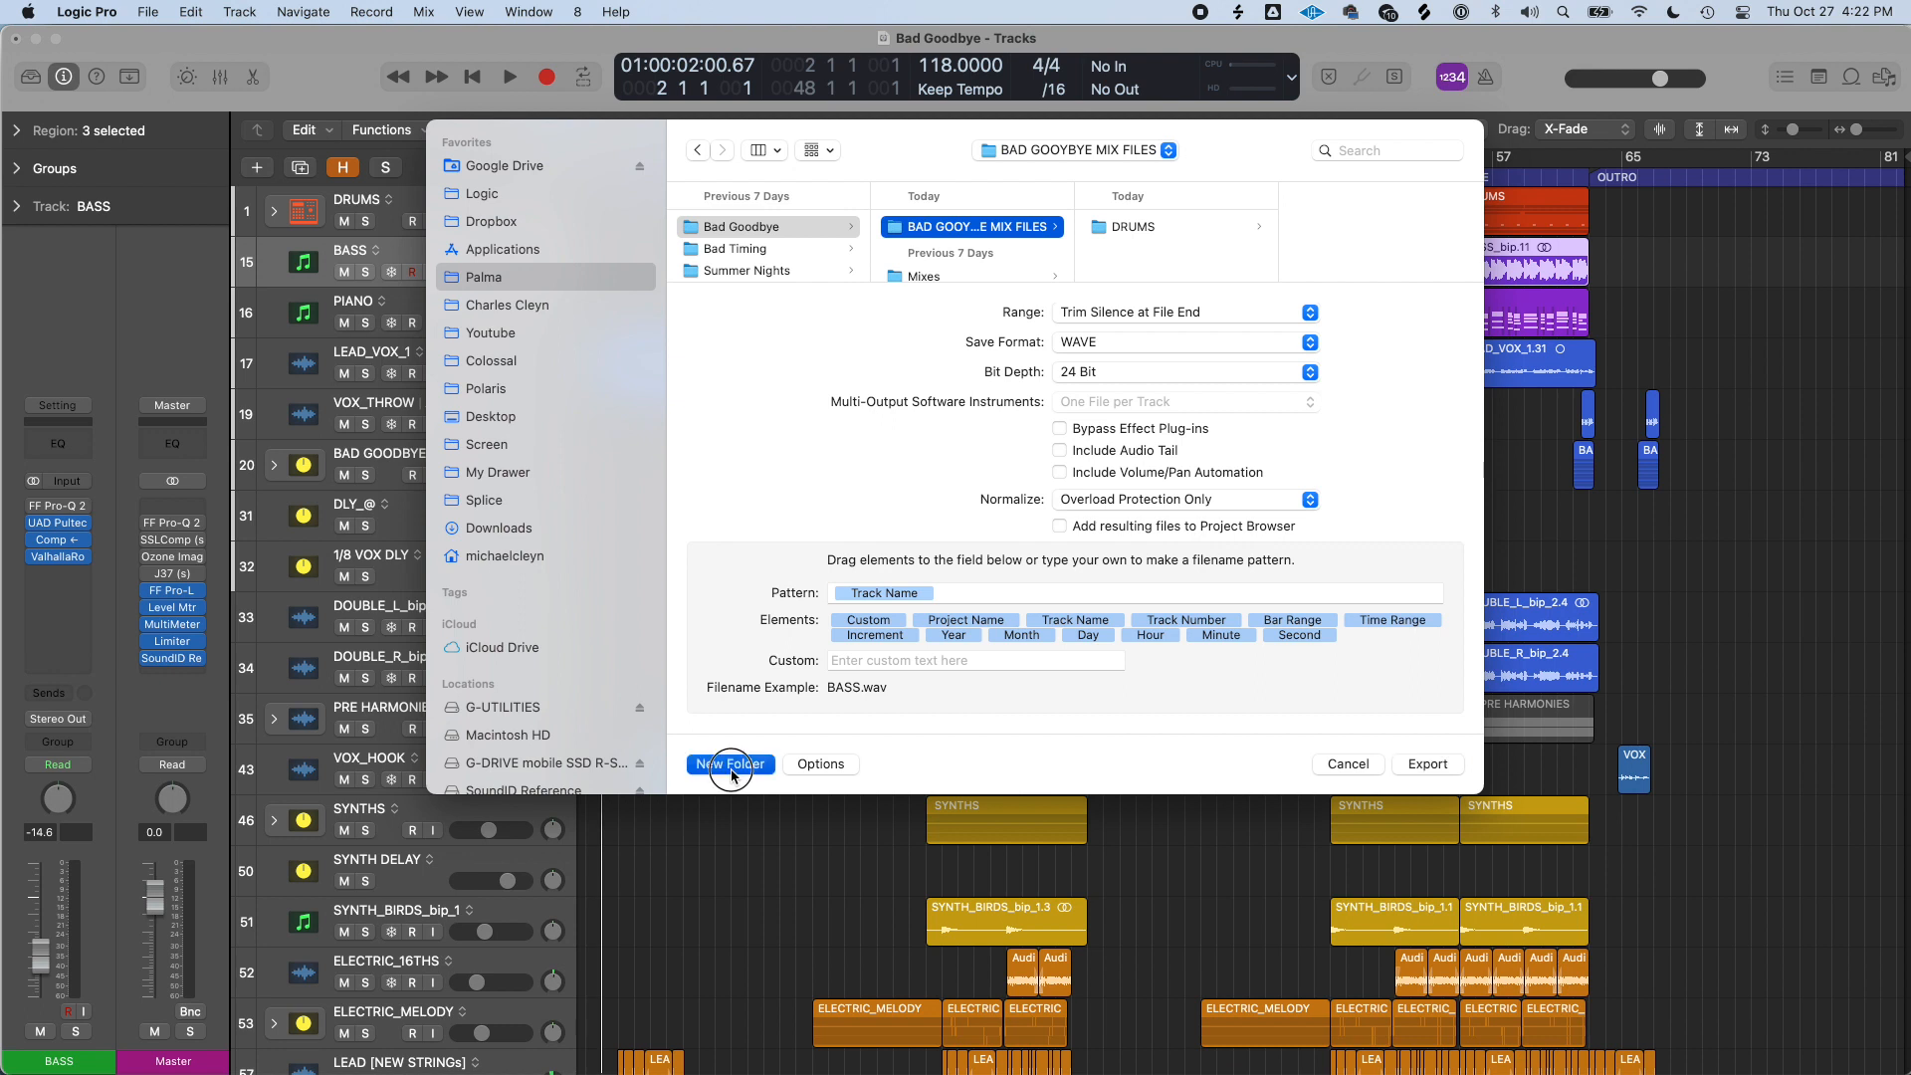
type("BASS")
key("Return")
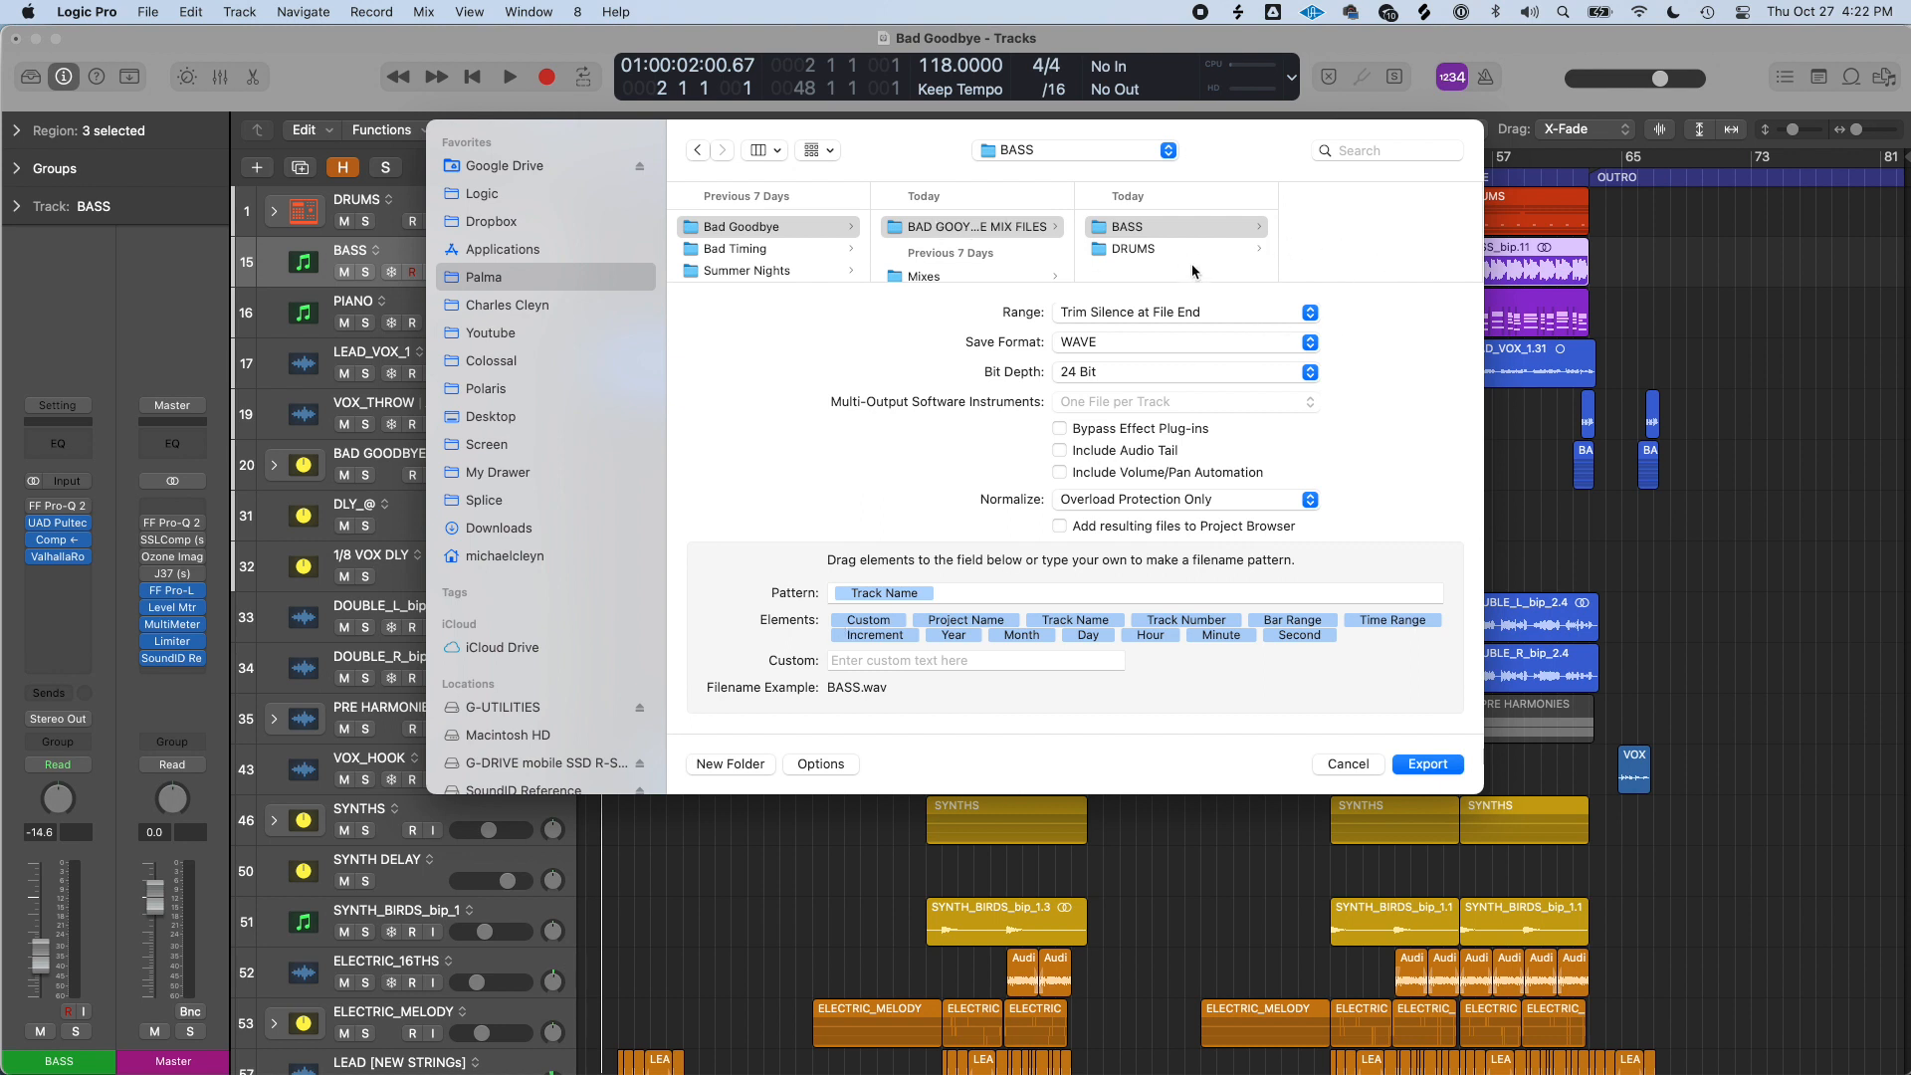
key("Escape")
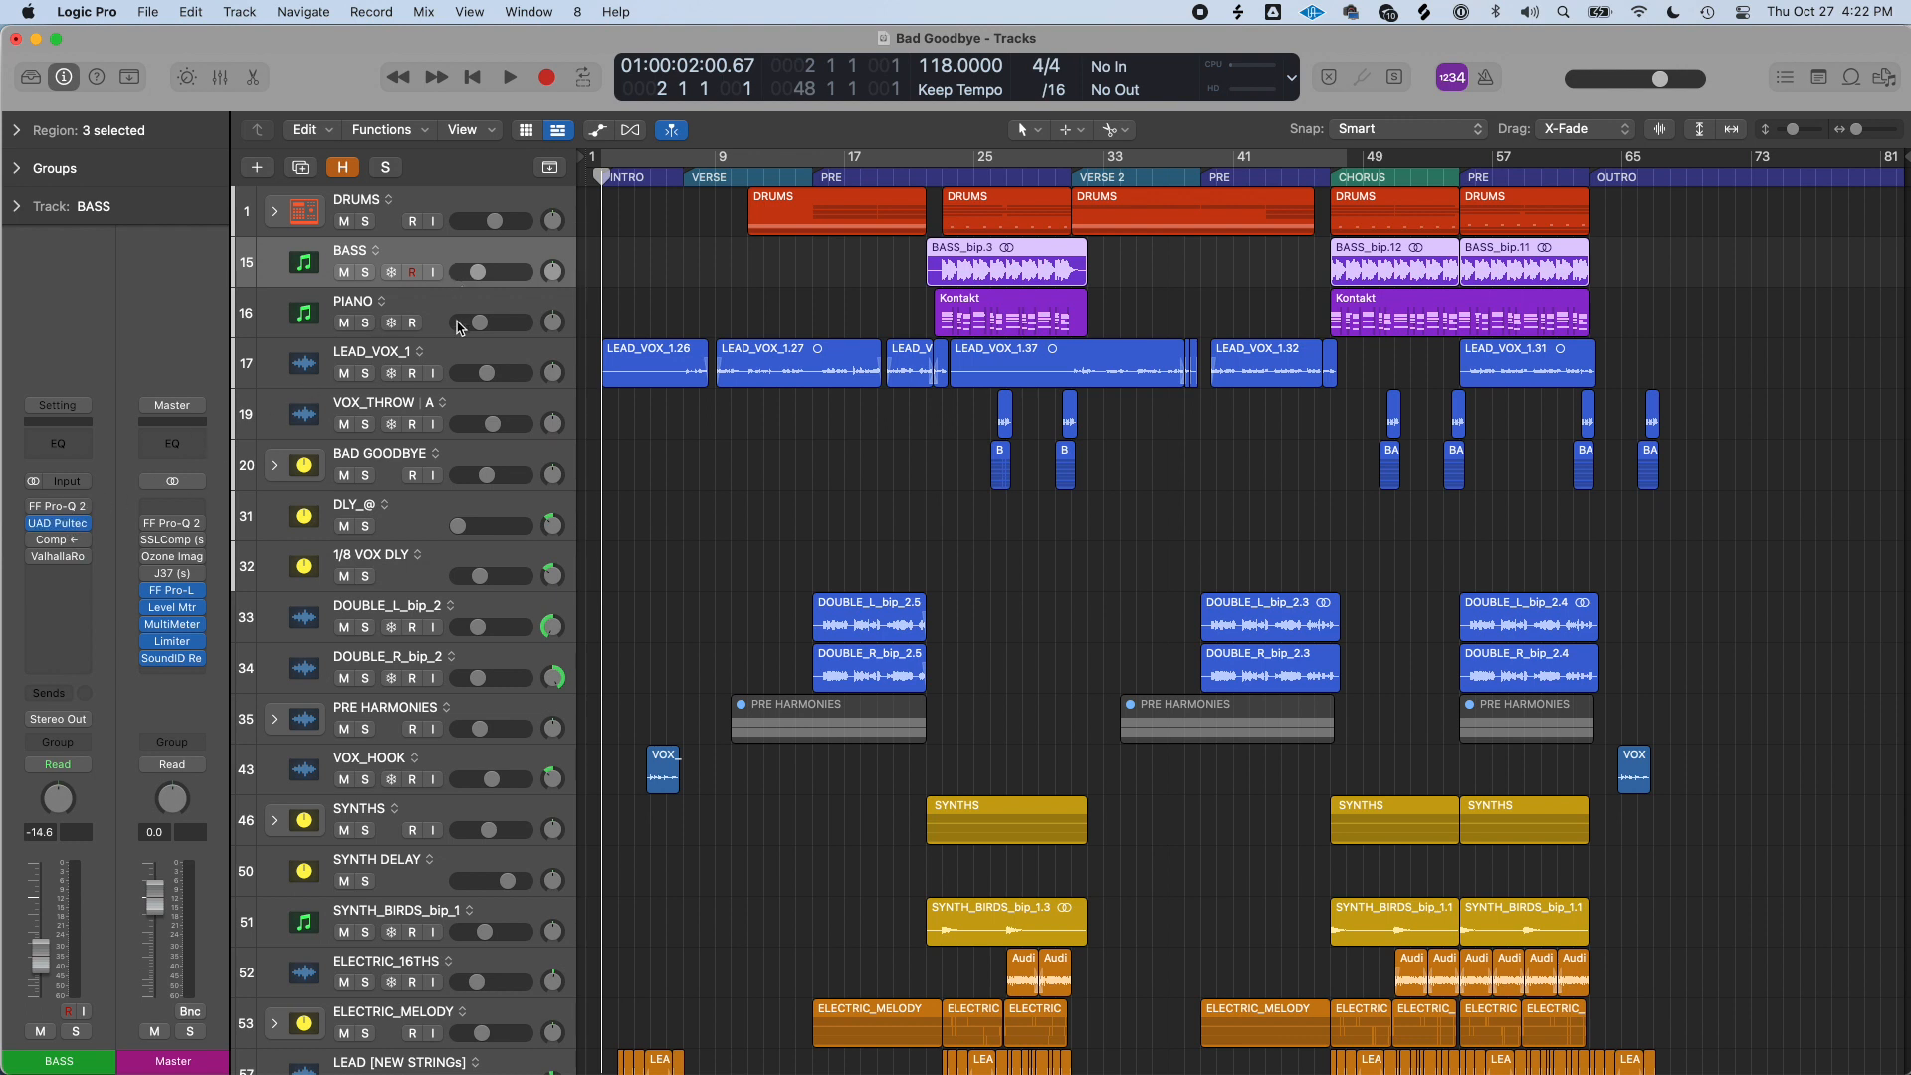
Step: Export the BASS track as a 24-bit WAVE file named by Track Name into the BASS folder
key("super+e")
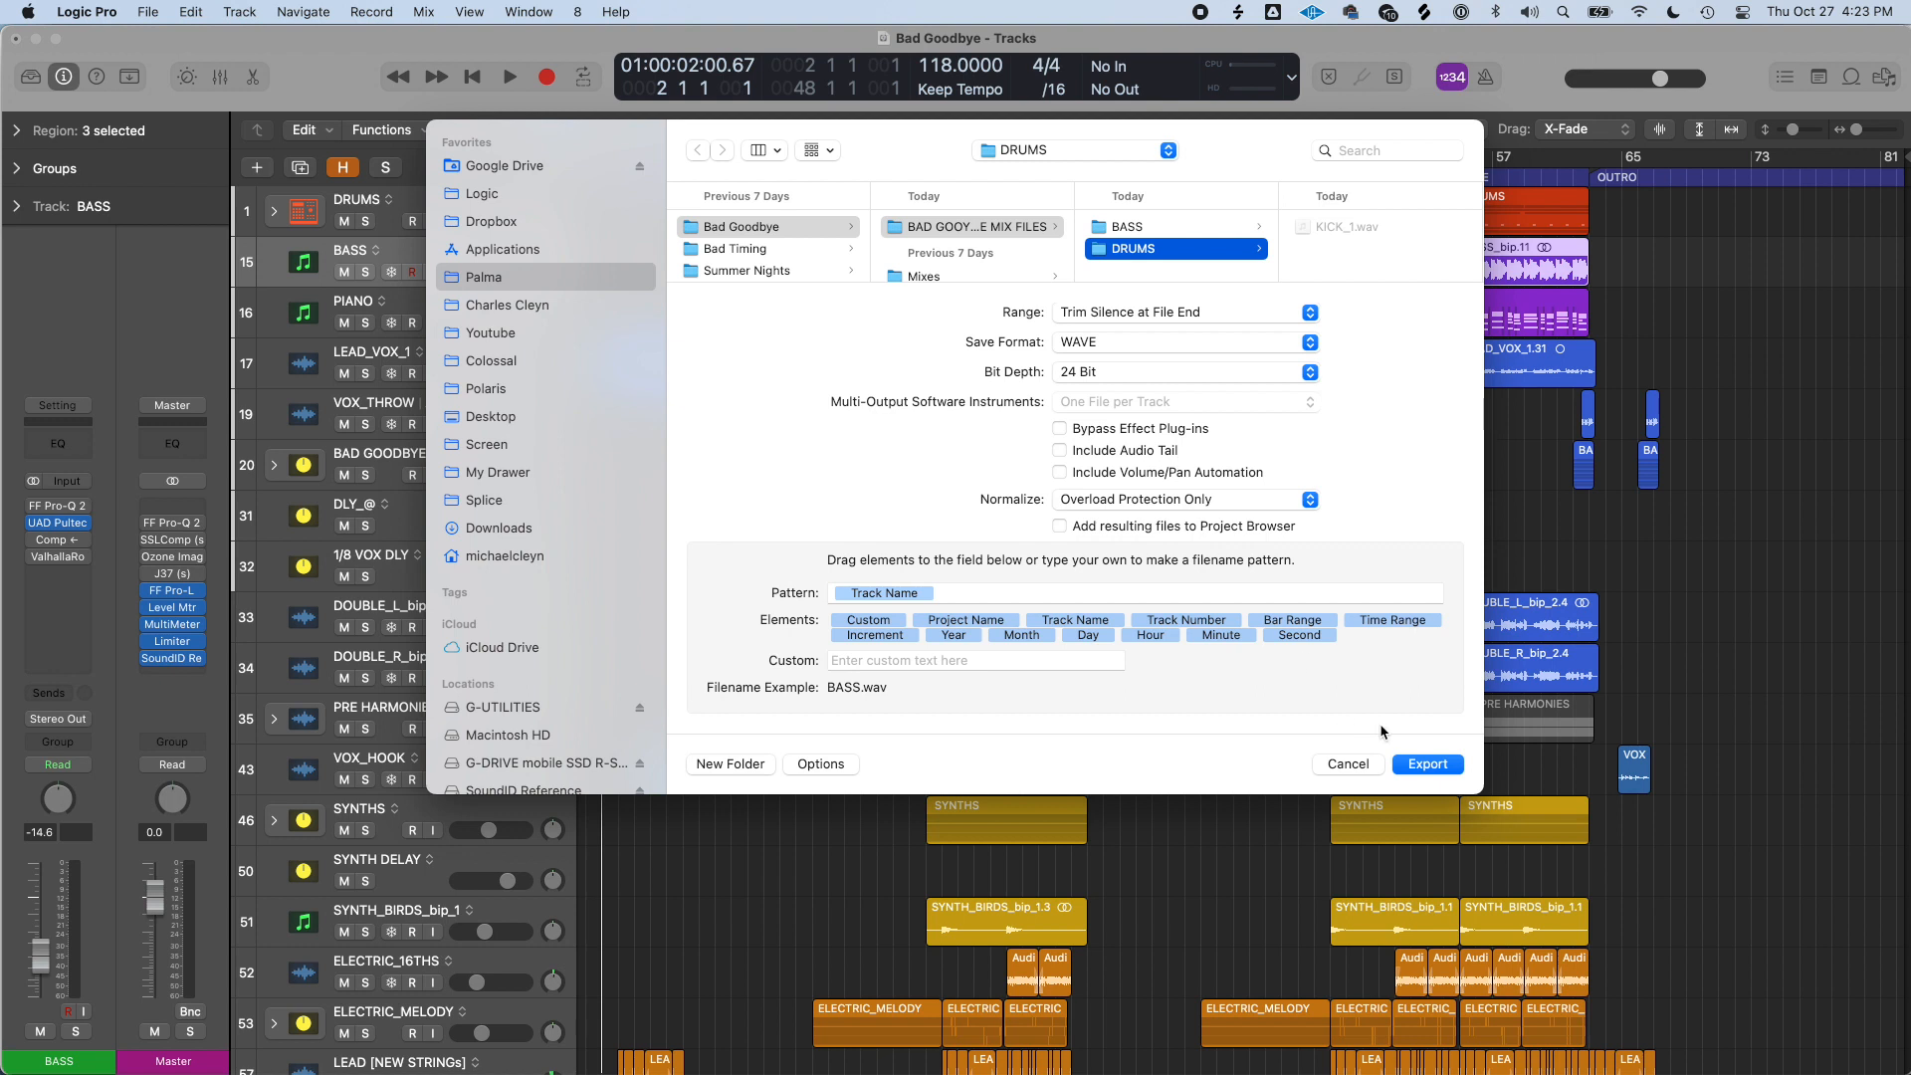
left_click(1423, 763)
Step: Move on past the PIANO track and select the LEAD_VOX_1 track
left_click(522, 300)
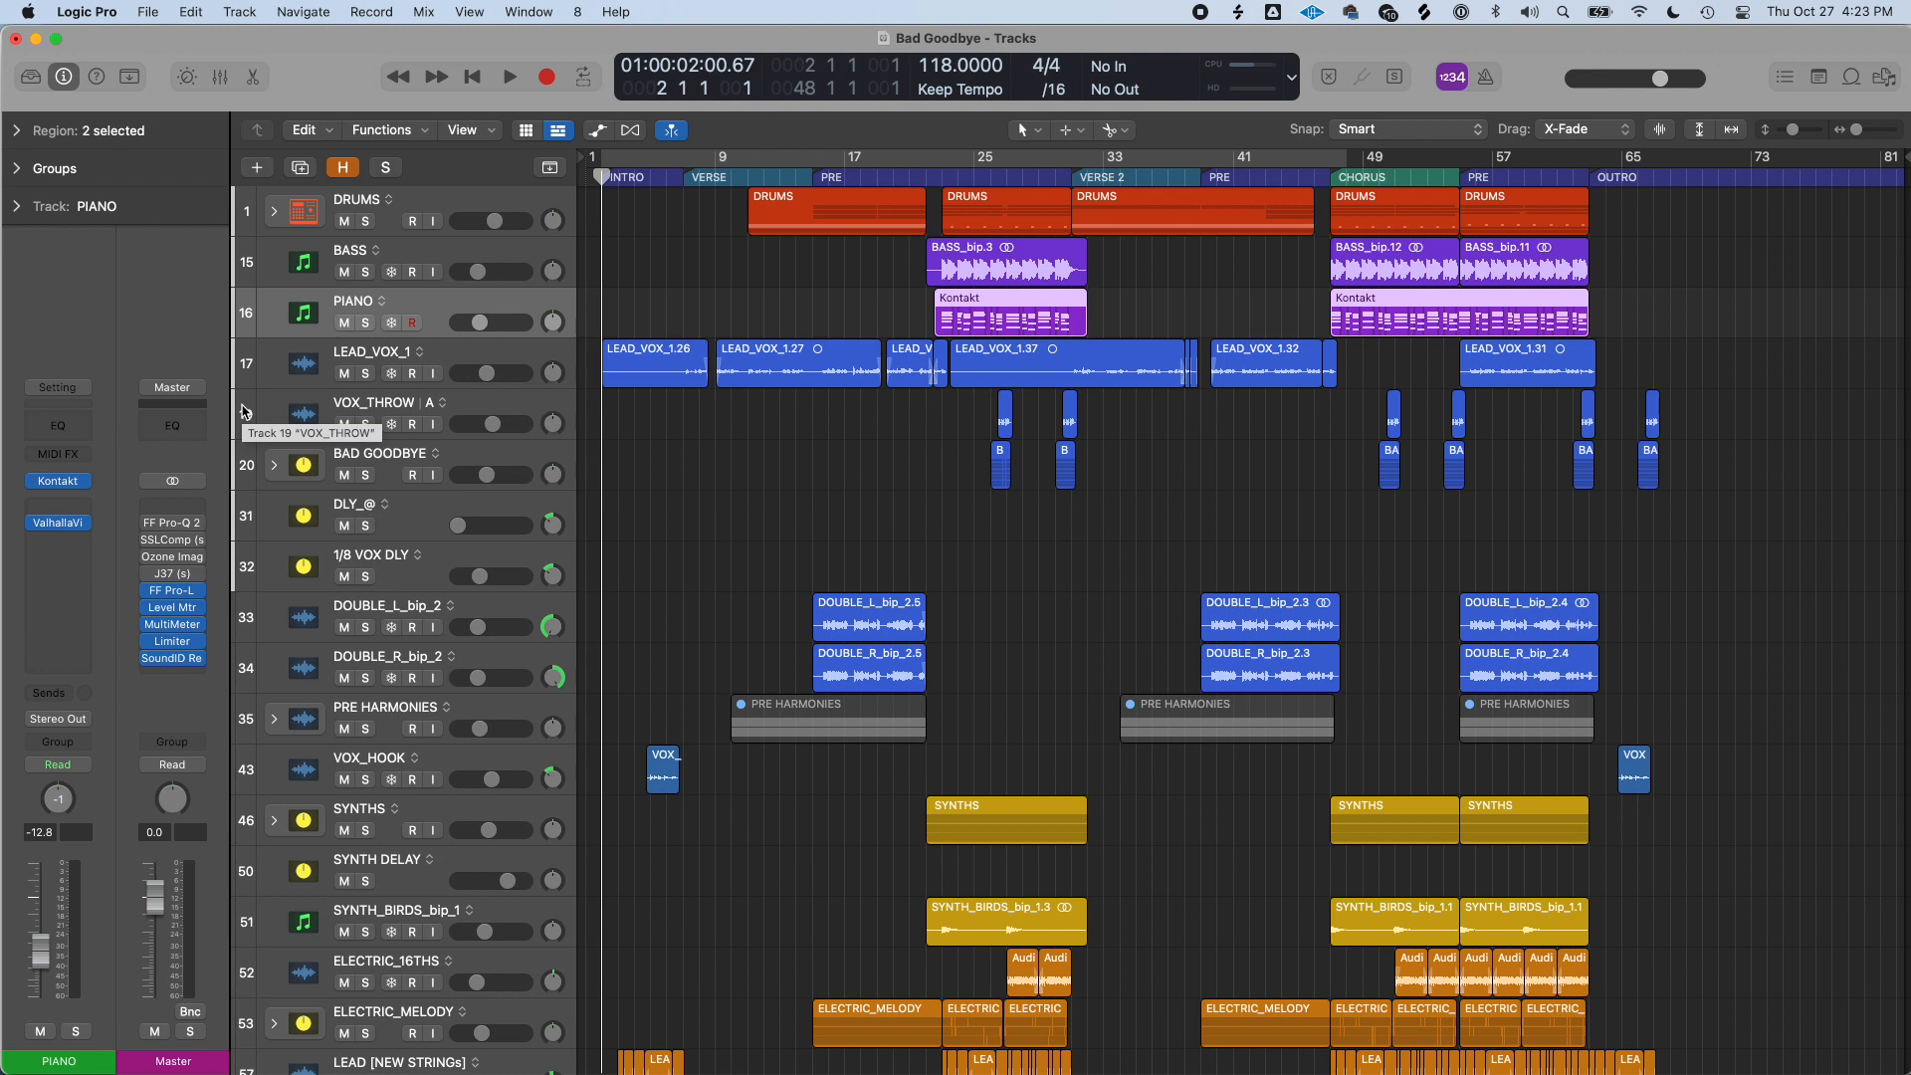
key("Down")
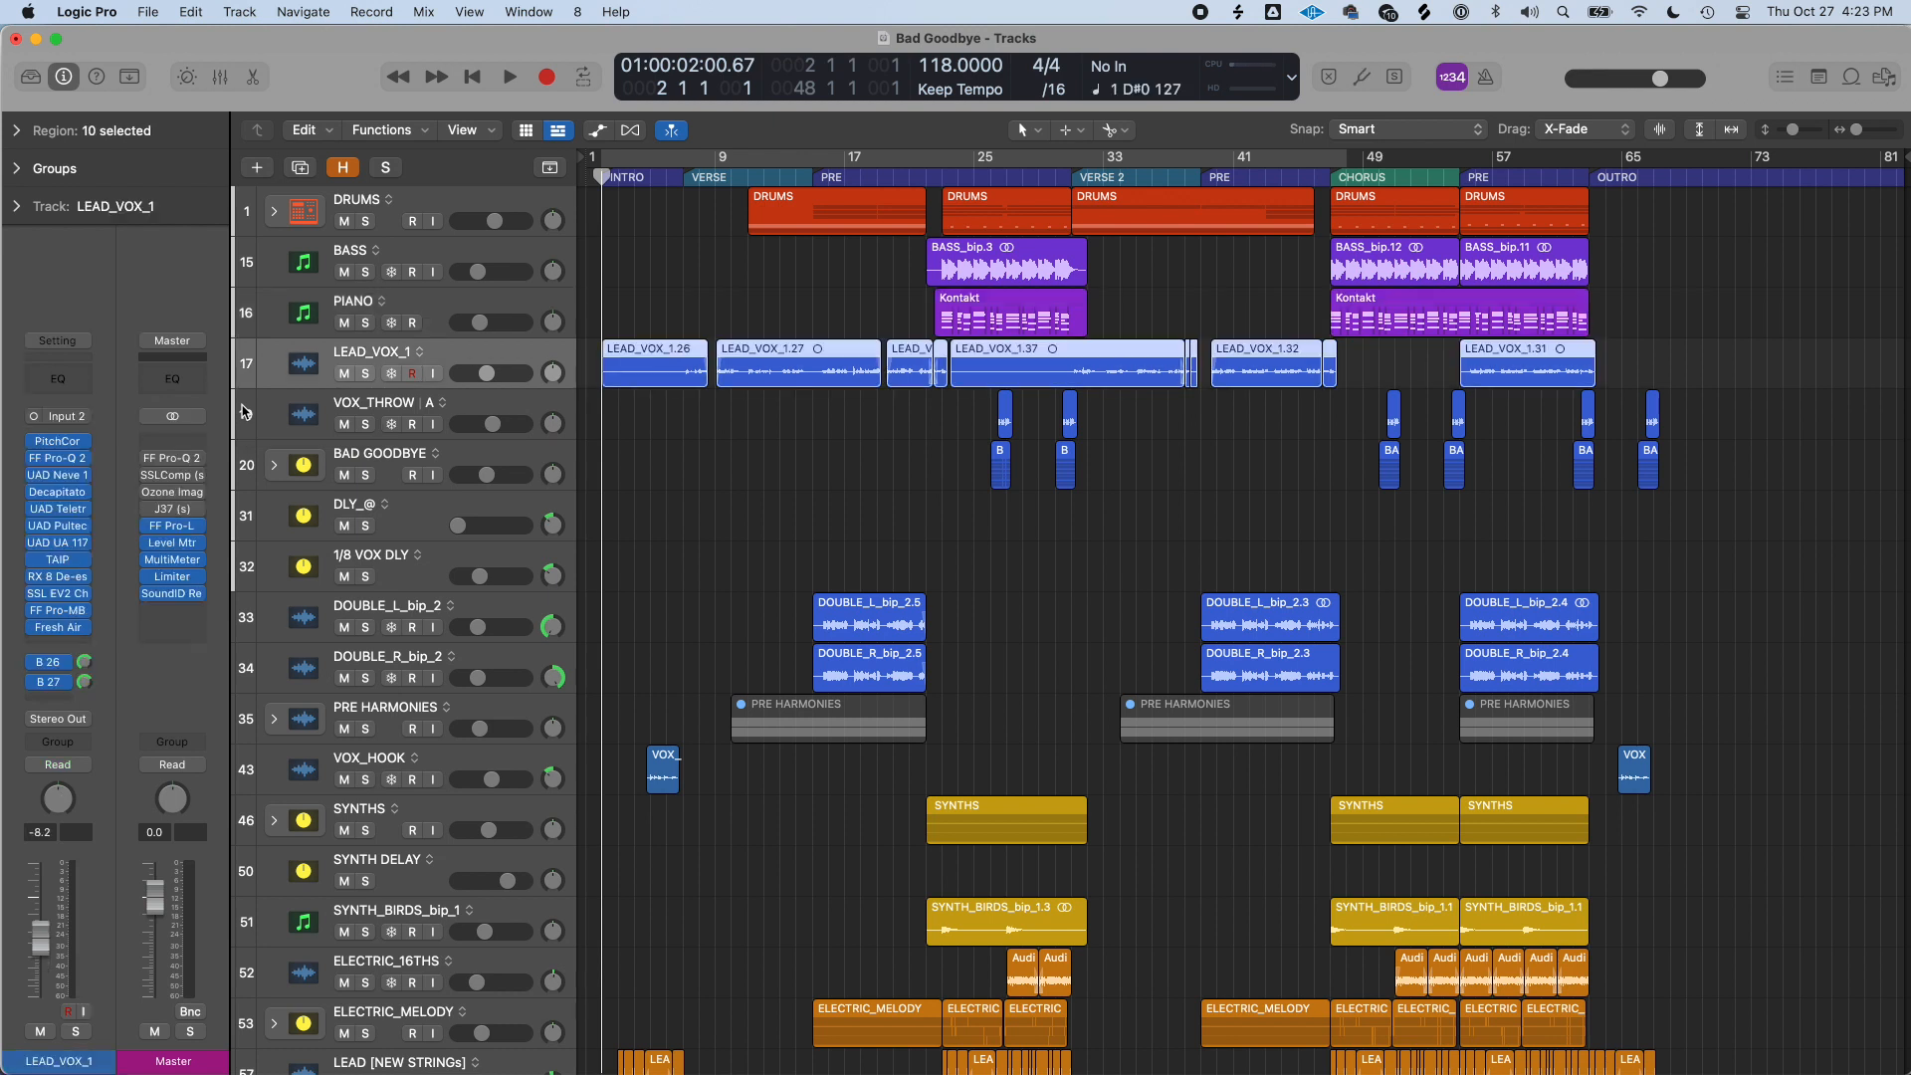
Step: Try preparing a dry export of LEAD_VOX_1 by manually switching off all its insert plug-ins
left_click_drag(34, 441, 40, 645)
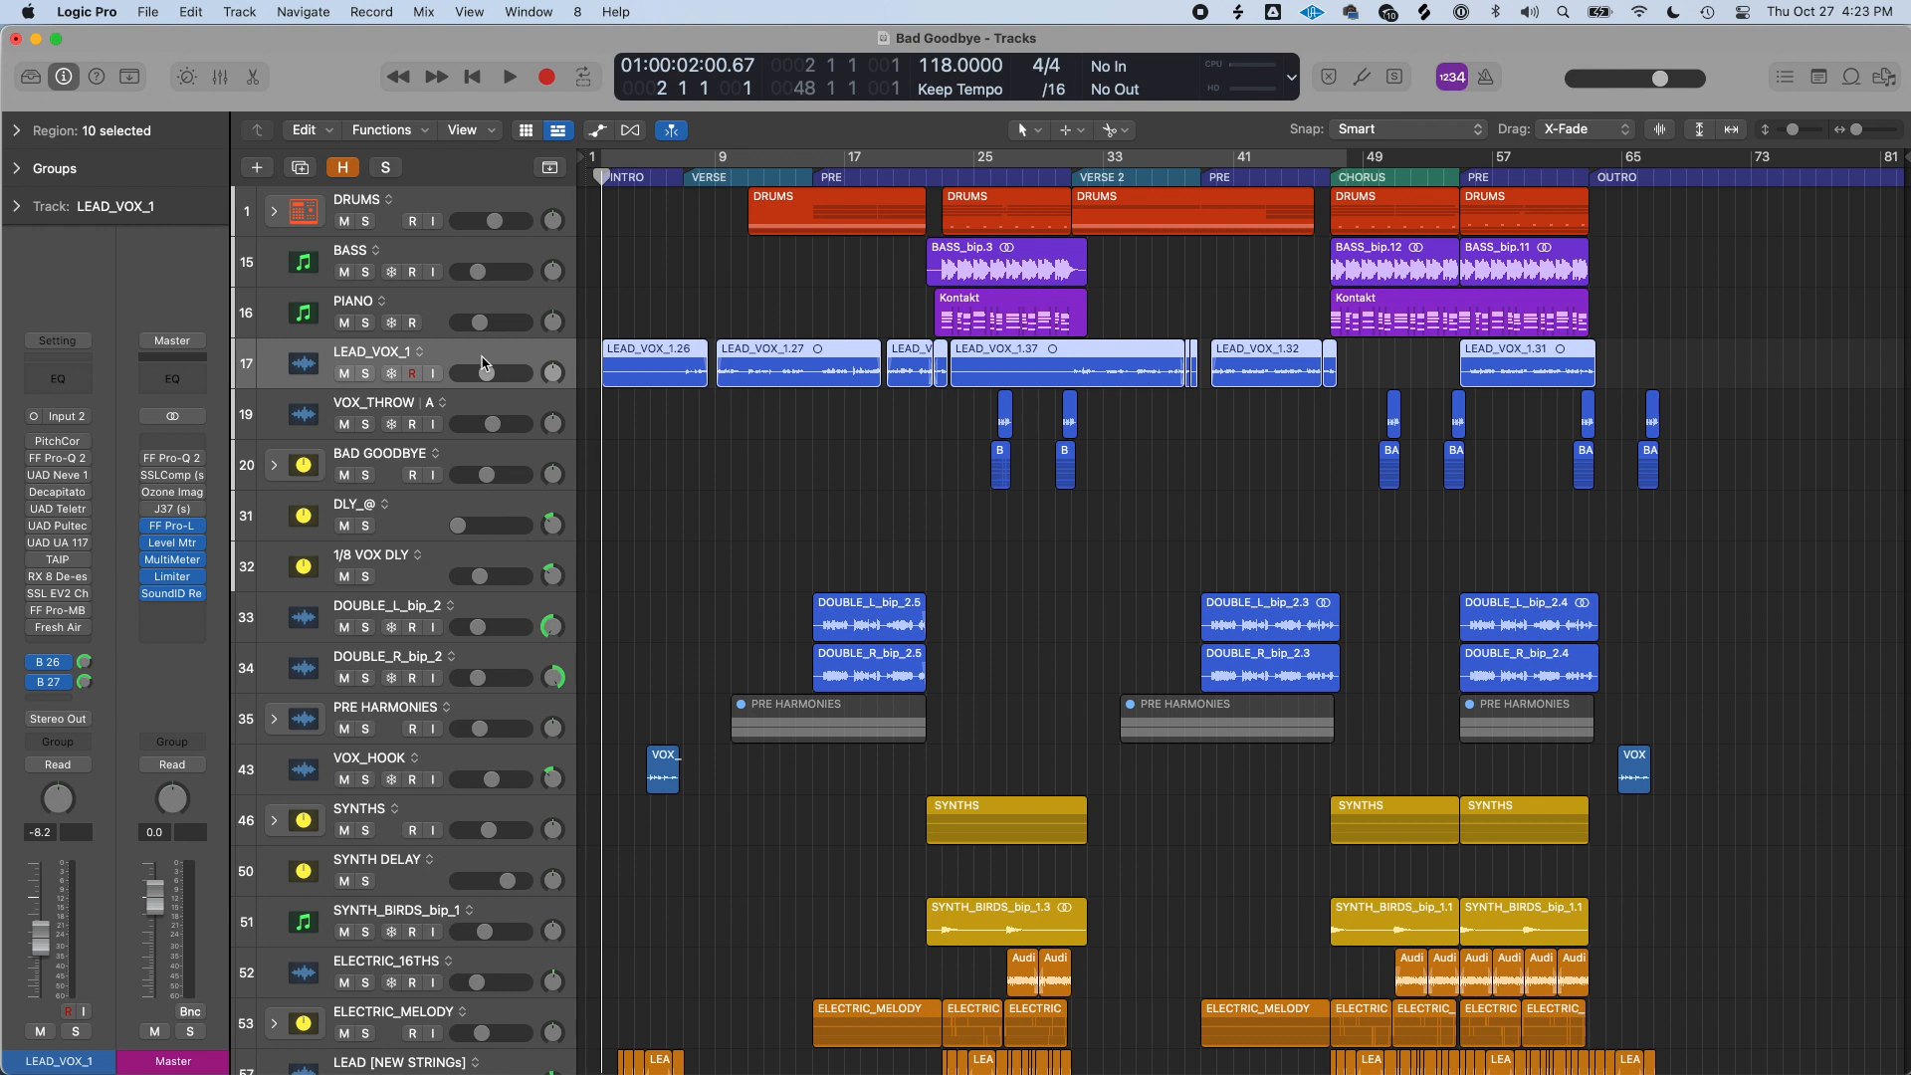
key("cmd+e")
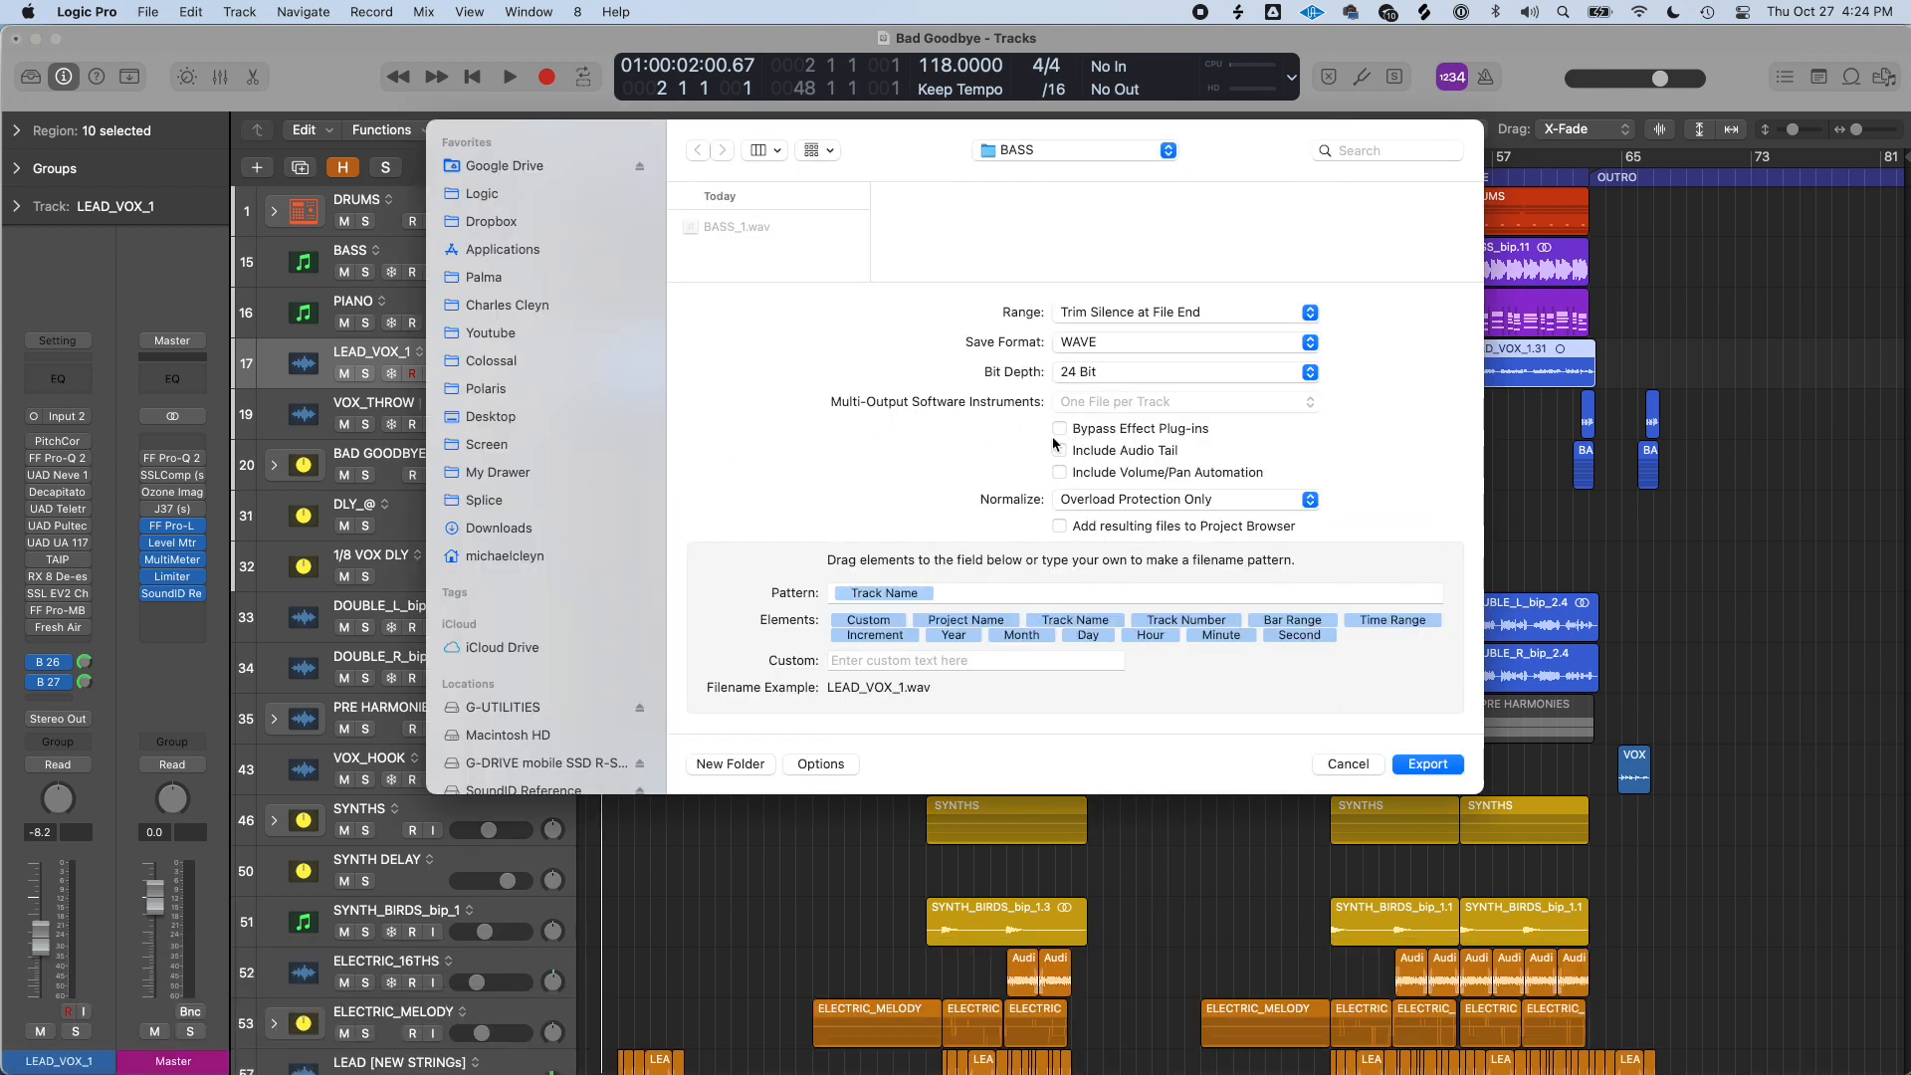
left_click(1351, 764)
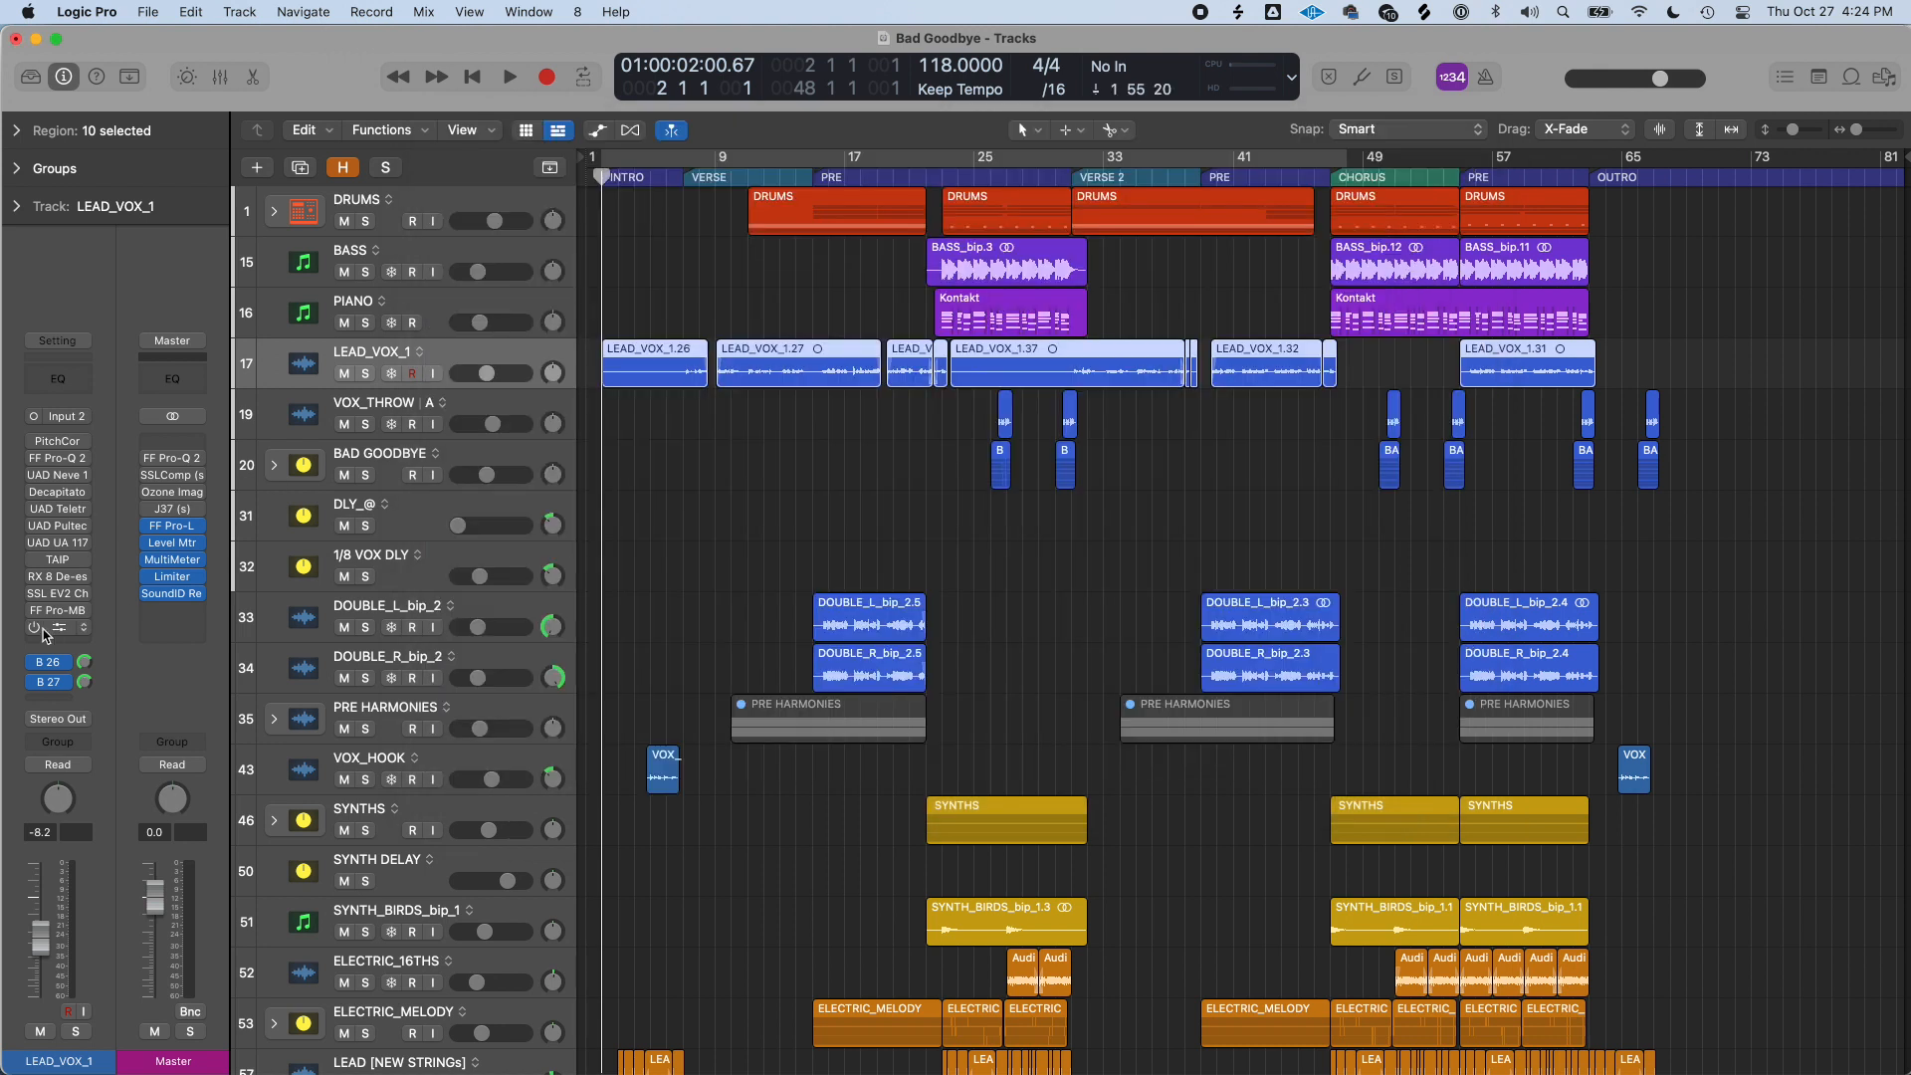
left_click(48, 637)
left_click_drag(30, 440, 30, 627)
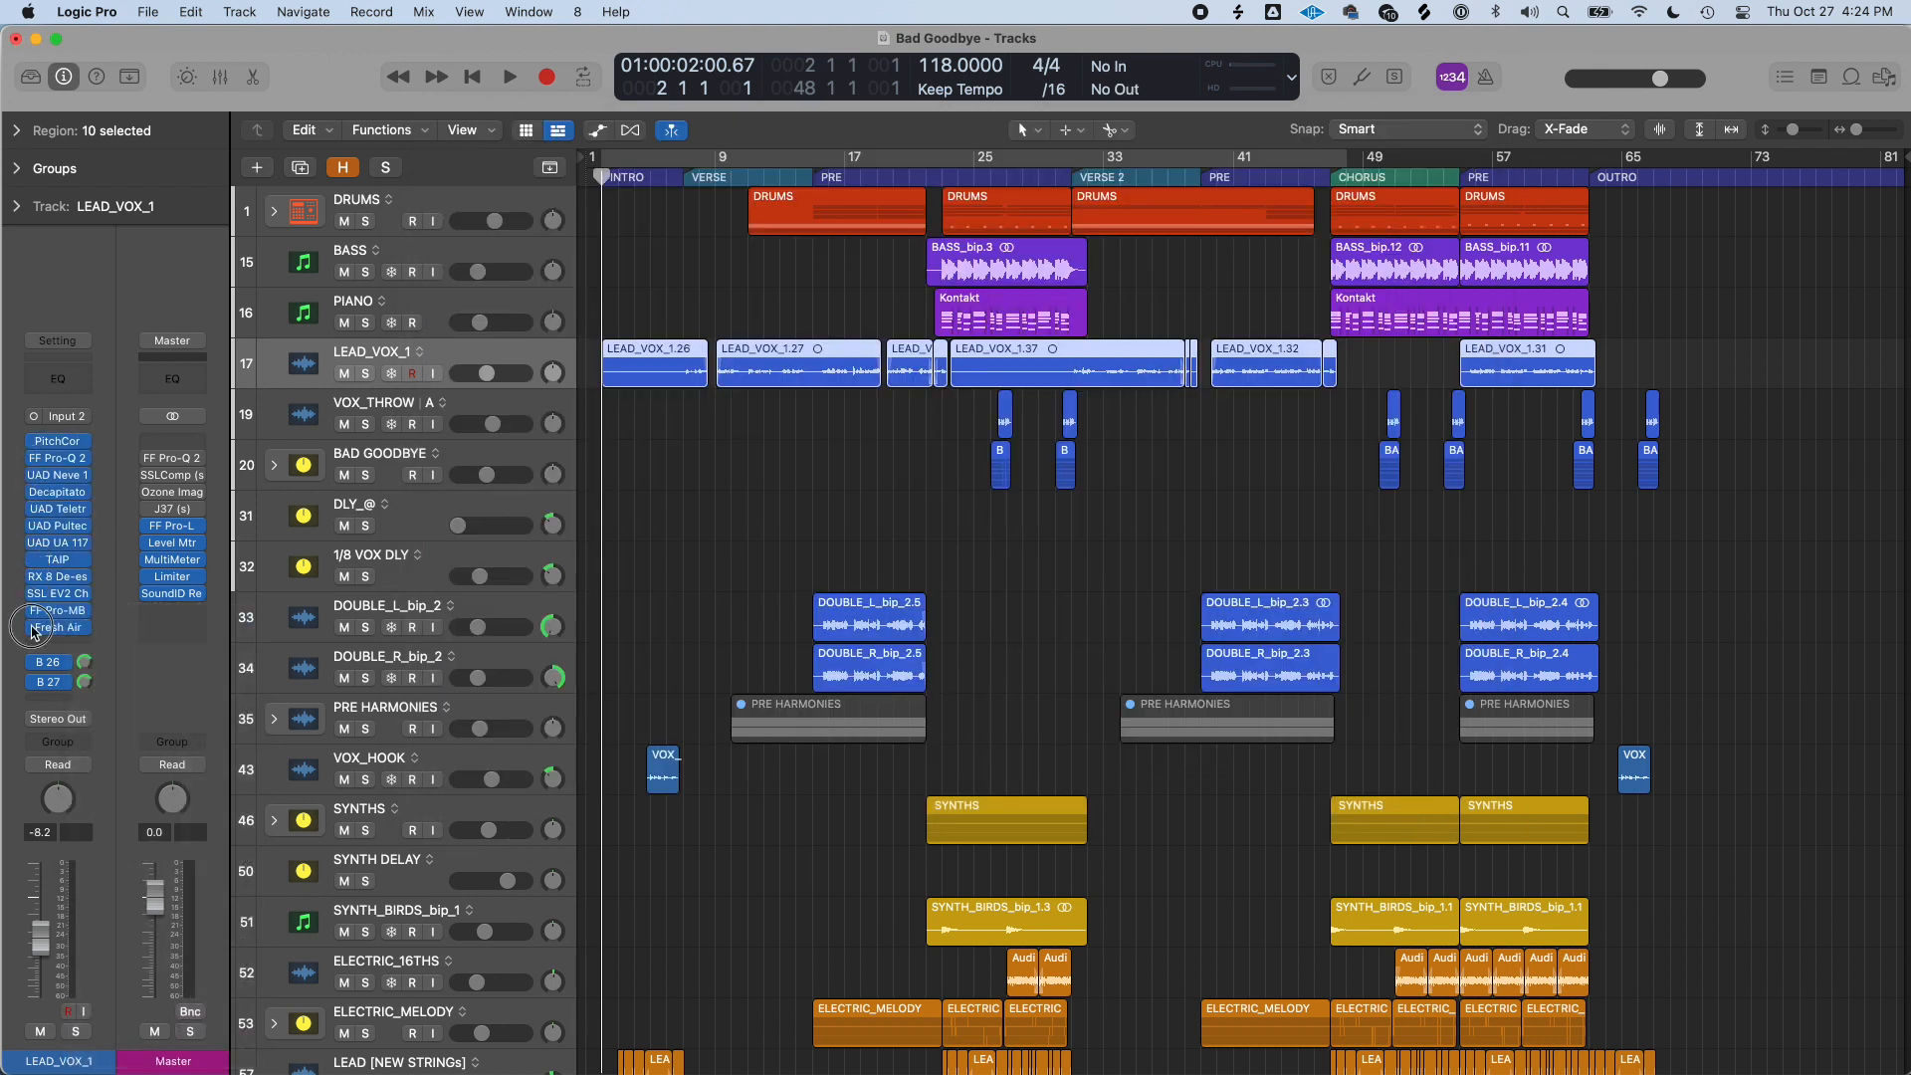
Step: Enable Bypass Effect Plug-ins for the LEAD_VOX_1 export and create a VOCALS subfolder in BAD GOOYBYE MIX FILES as the destination
key("super+shift+e")
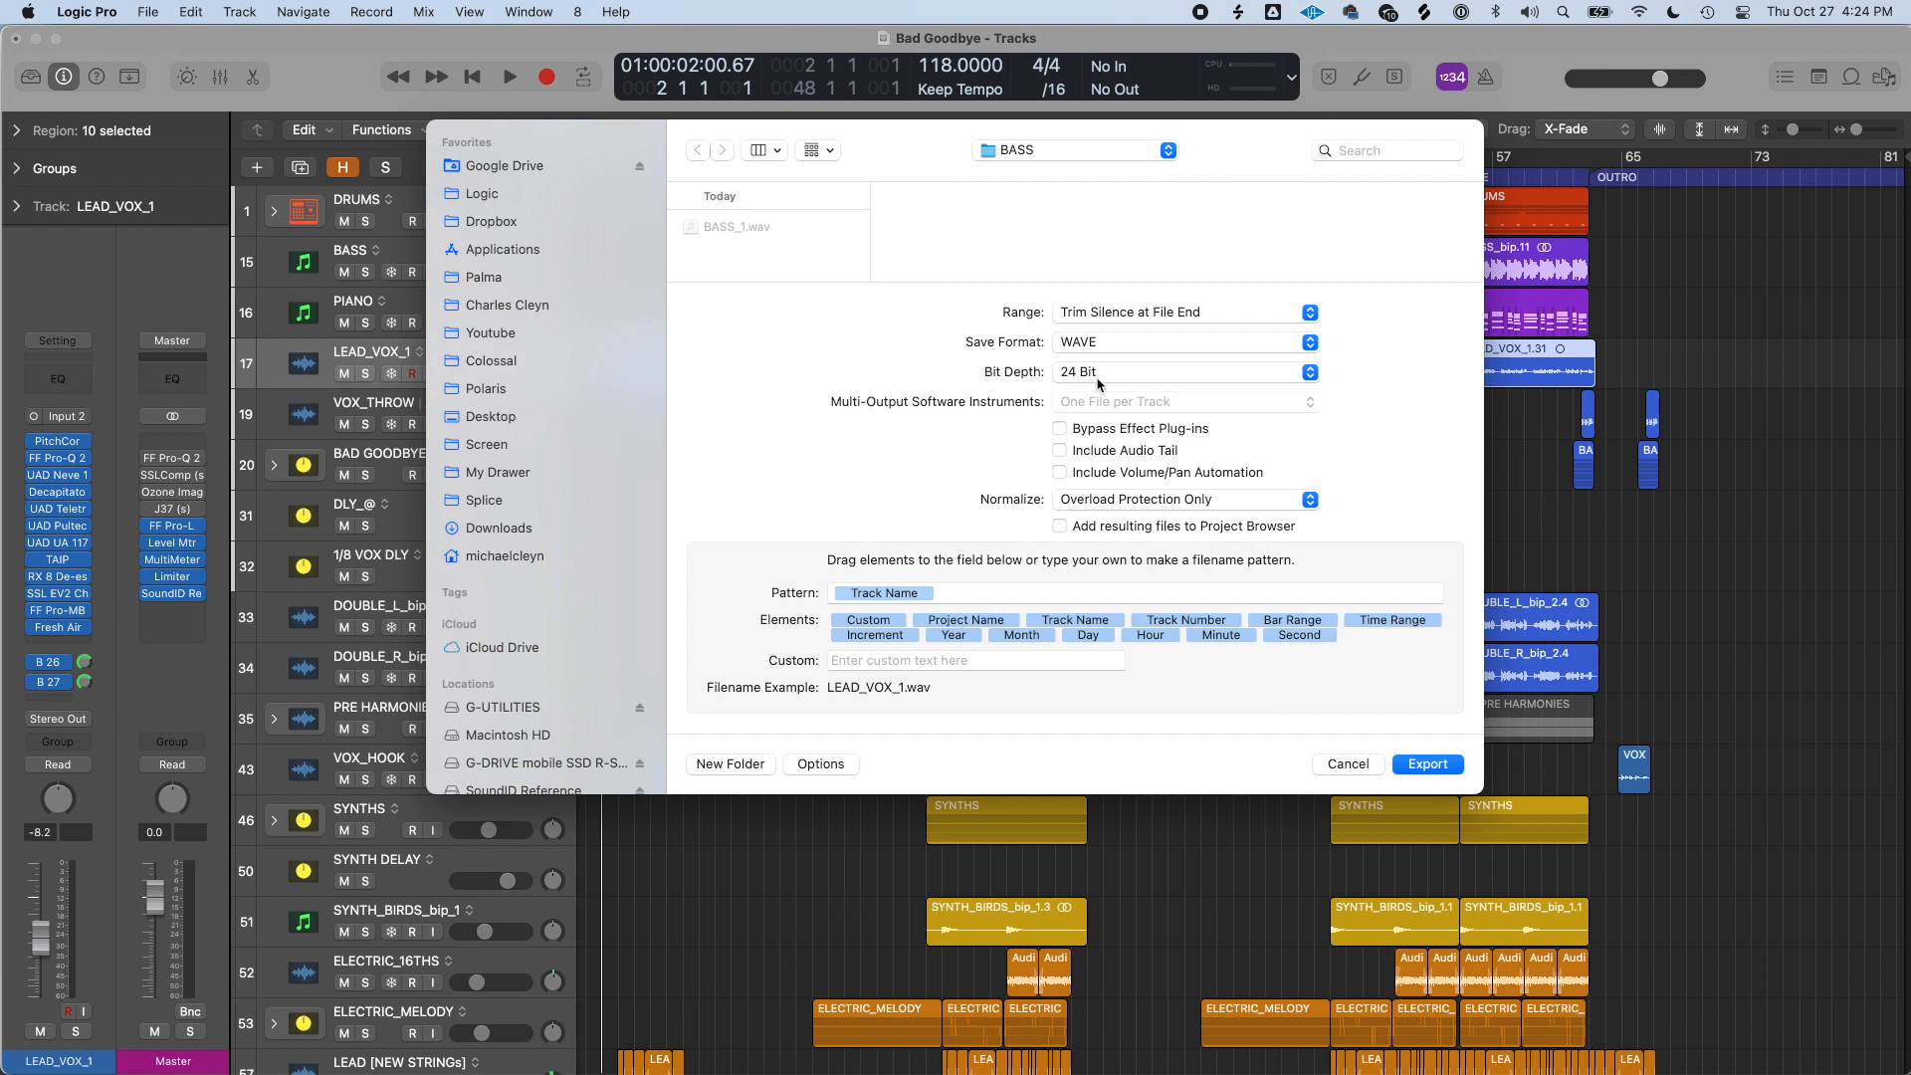
left_click(1060, 429)
left_click(1097, 161)
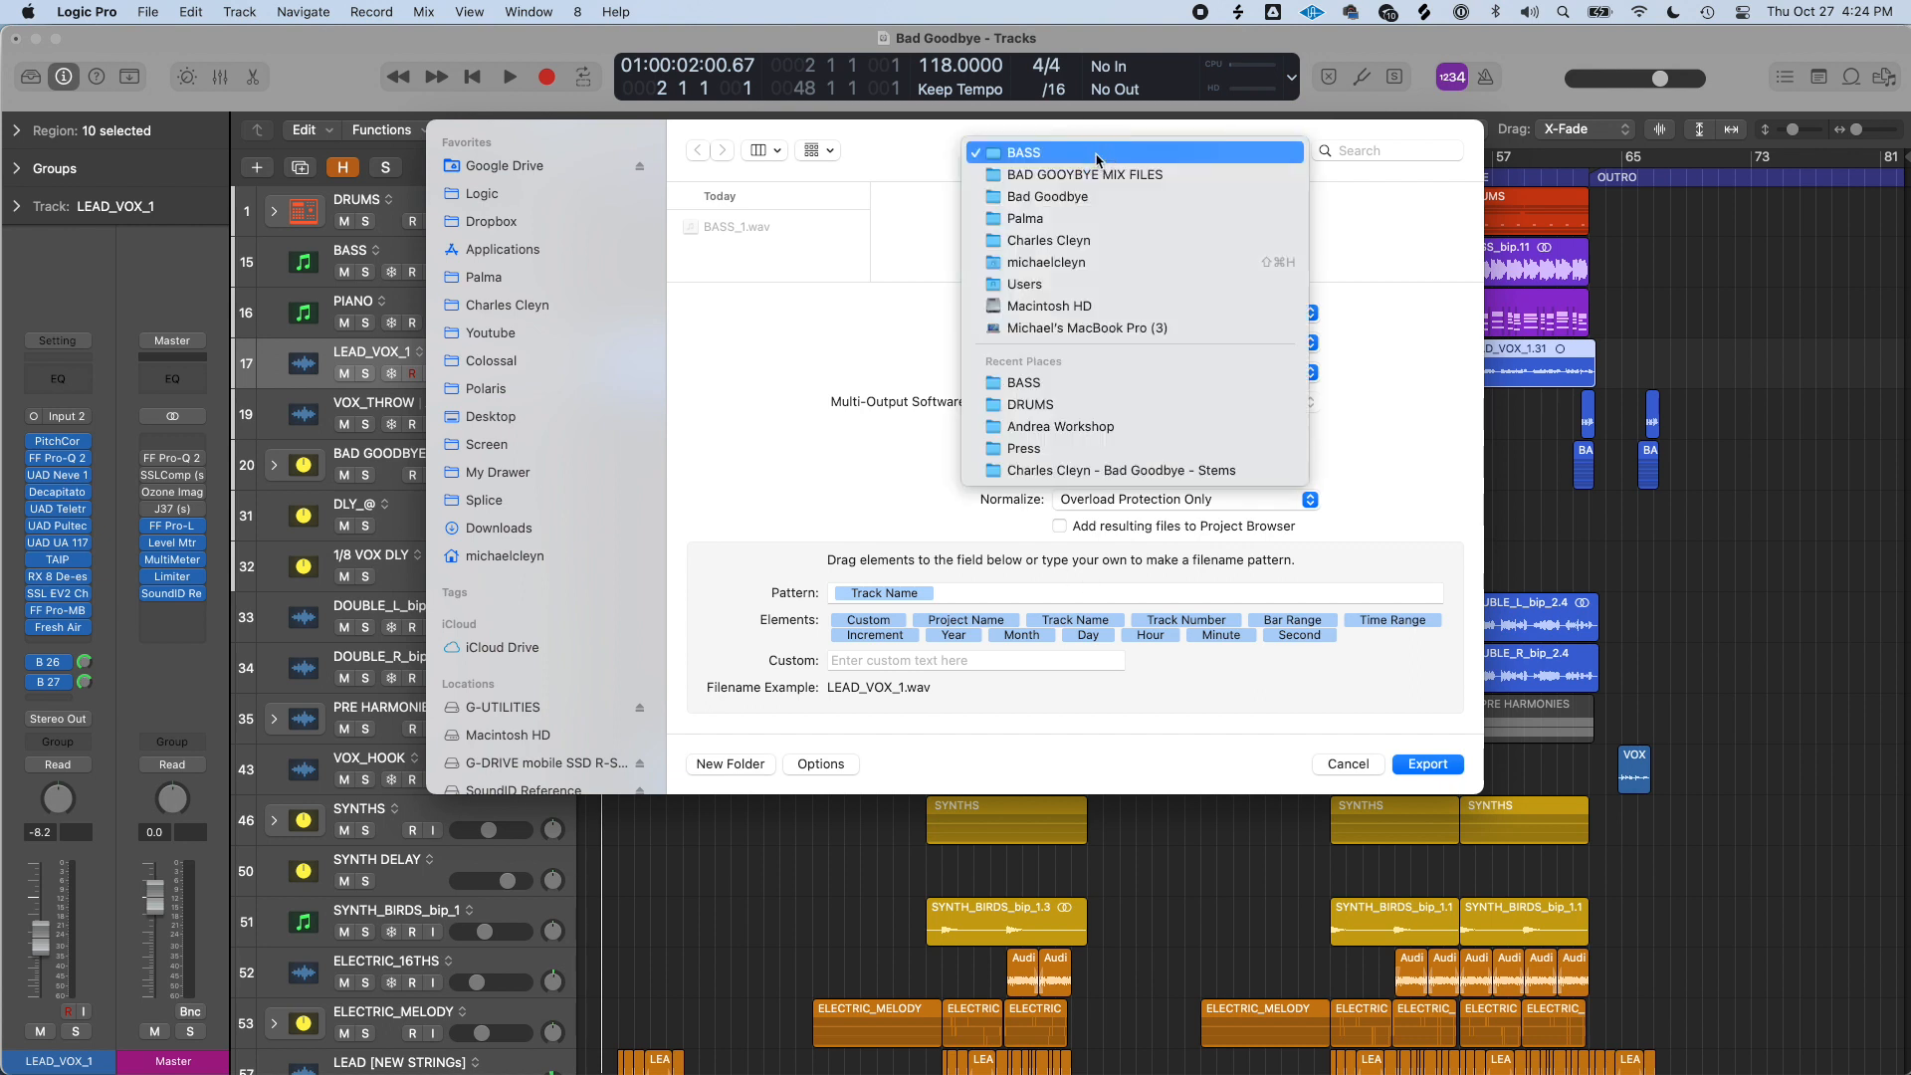
left_click(1094, 167)
left_click(771, 762)
type("VOCALS")
key("Return")
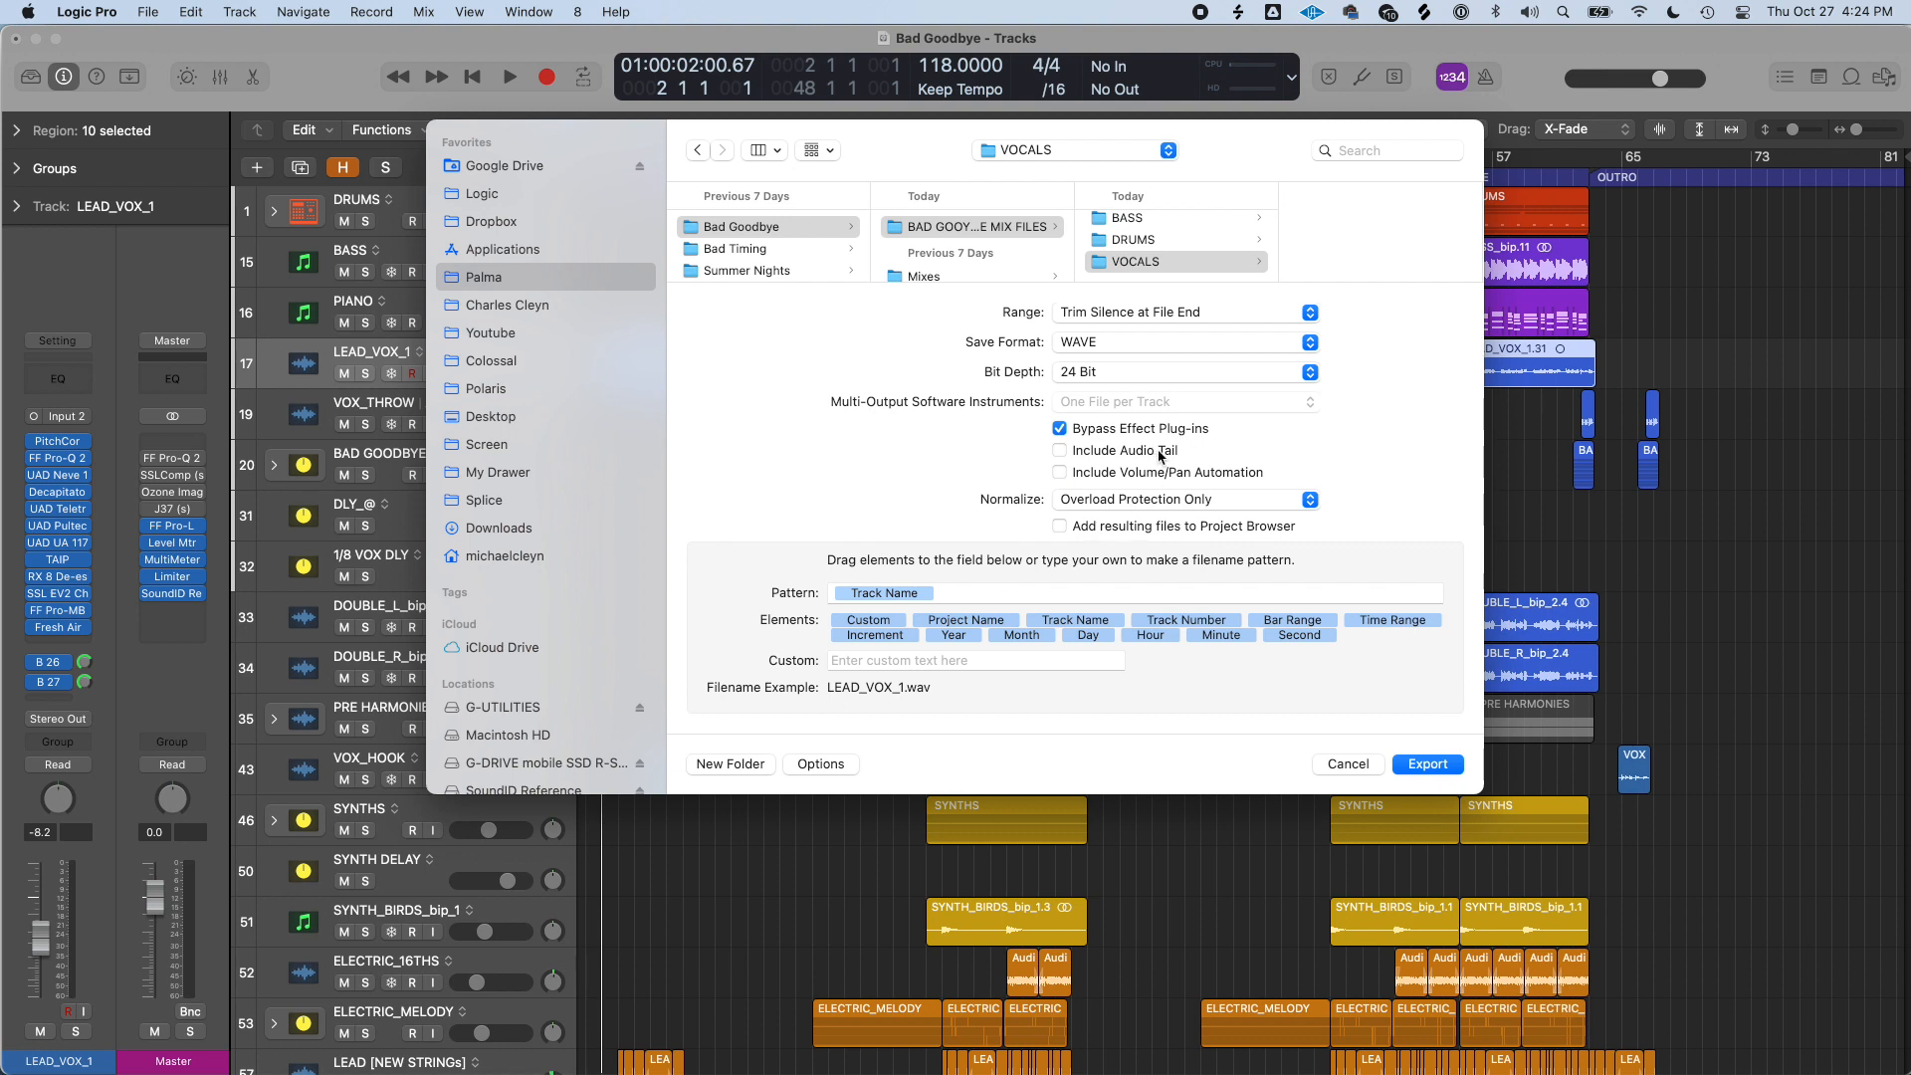
Step: Append the custom text DRY to the filename pattern after Track Name and export LEAD_VOX_1 into the VOCALS folder
left_click_drag(868, 620, 985, 593)
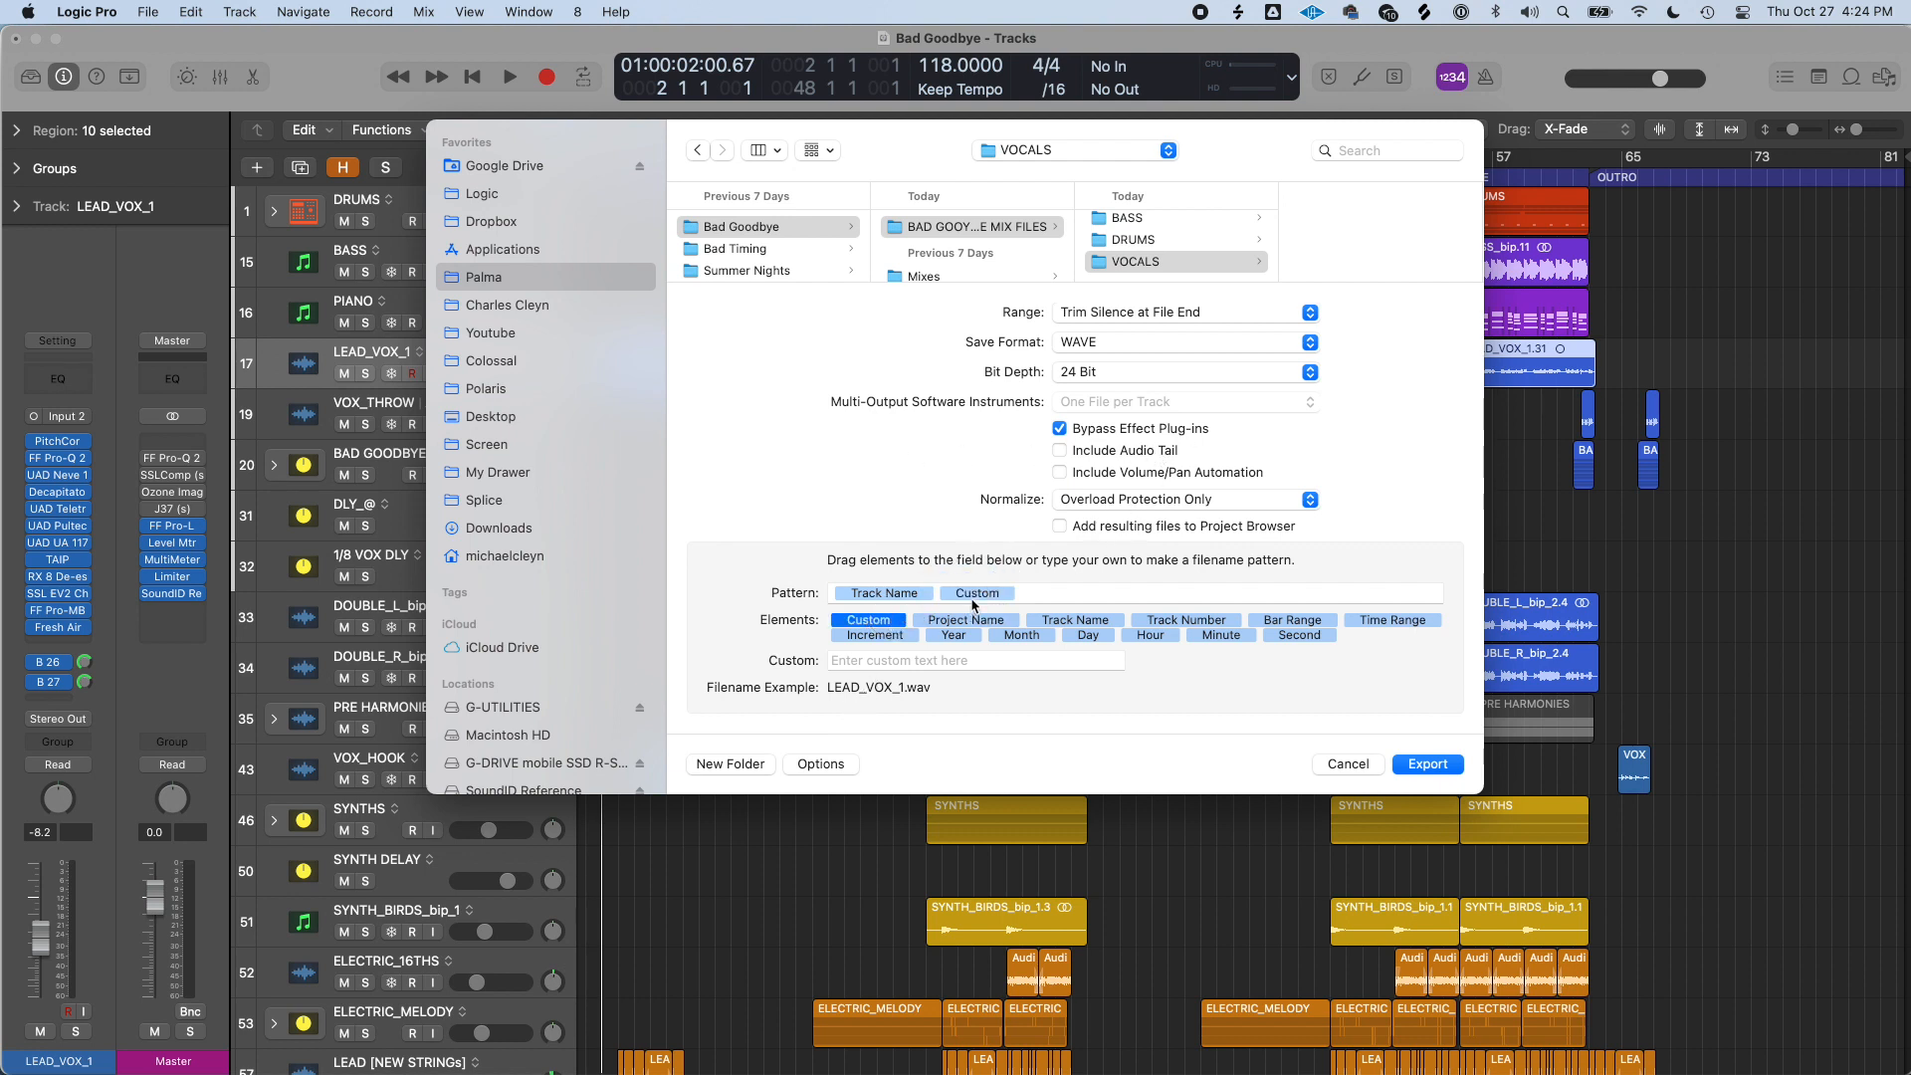
left_click(901, 656)
type("DRY_")
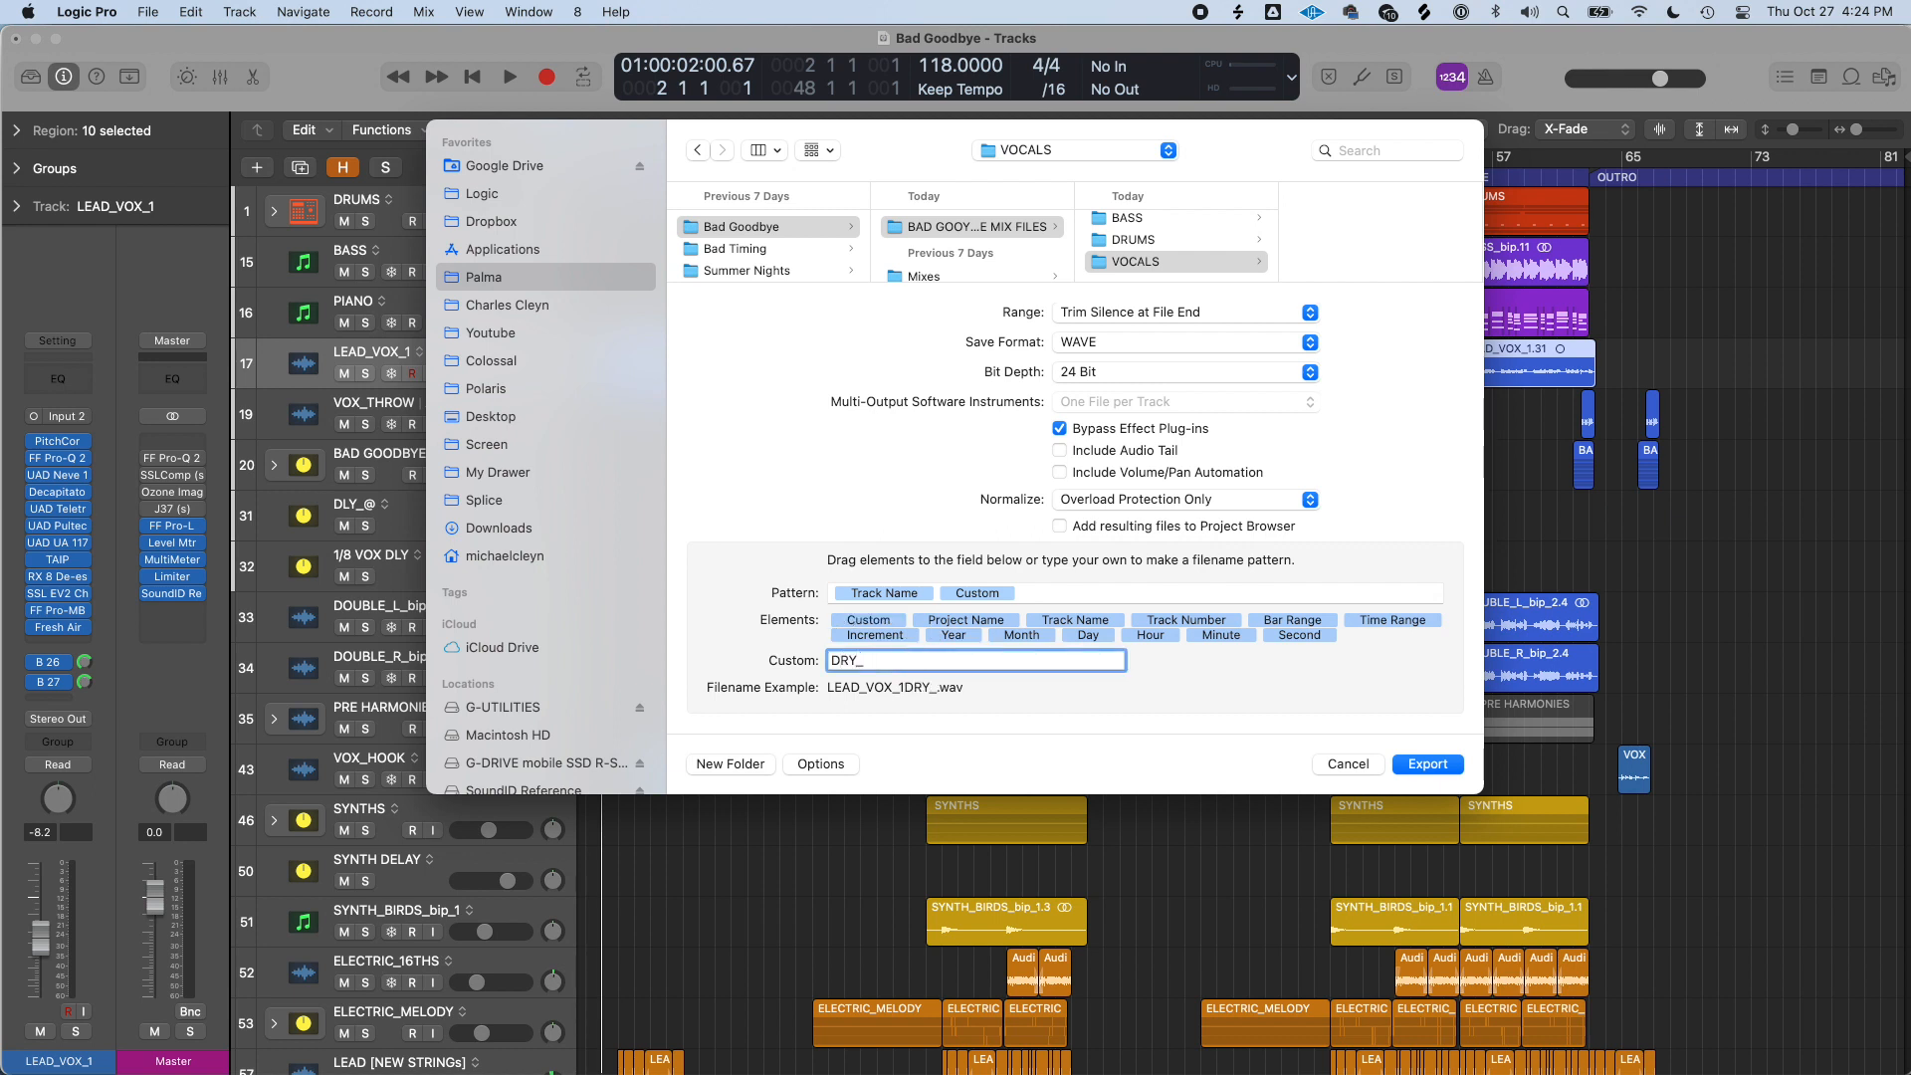
key("BackSpace")
left_click(1436, 770)
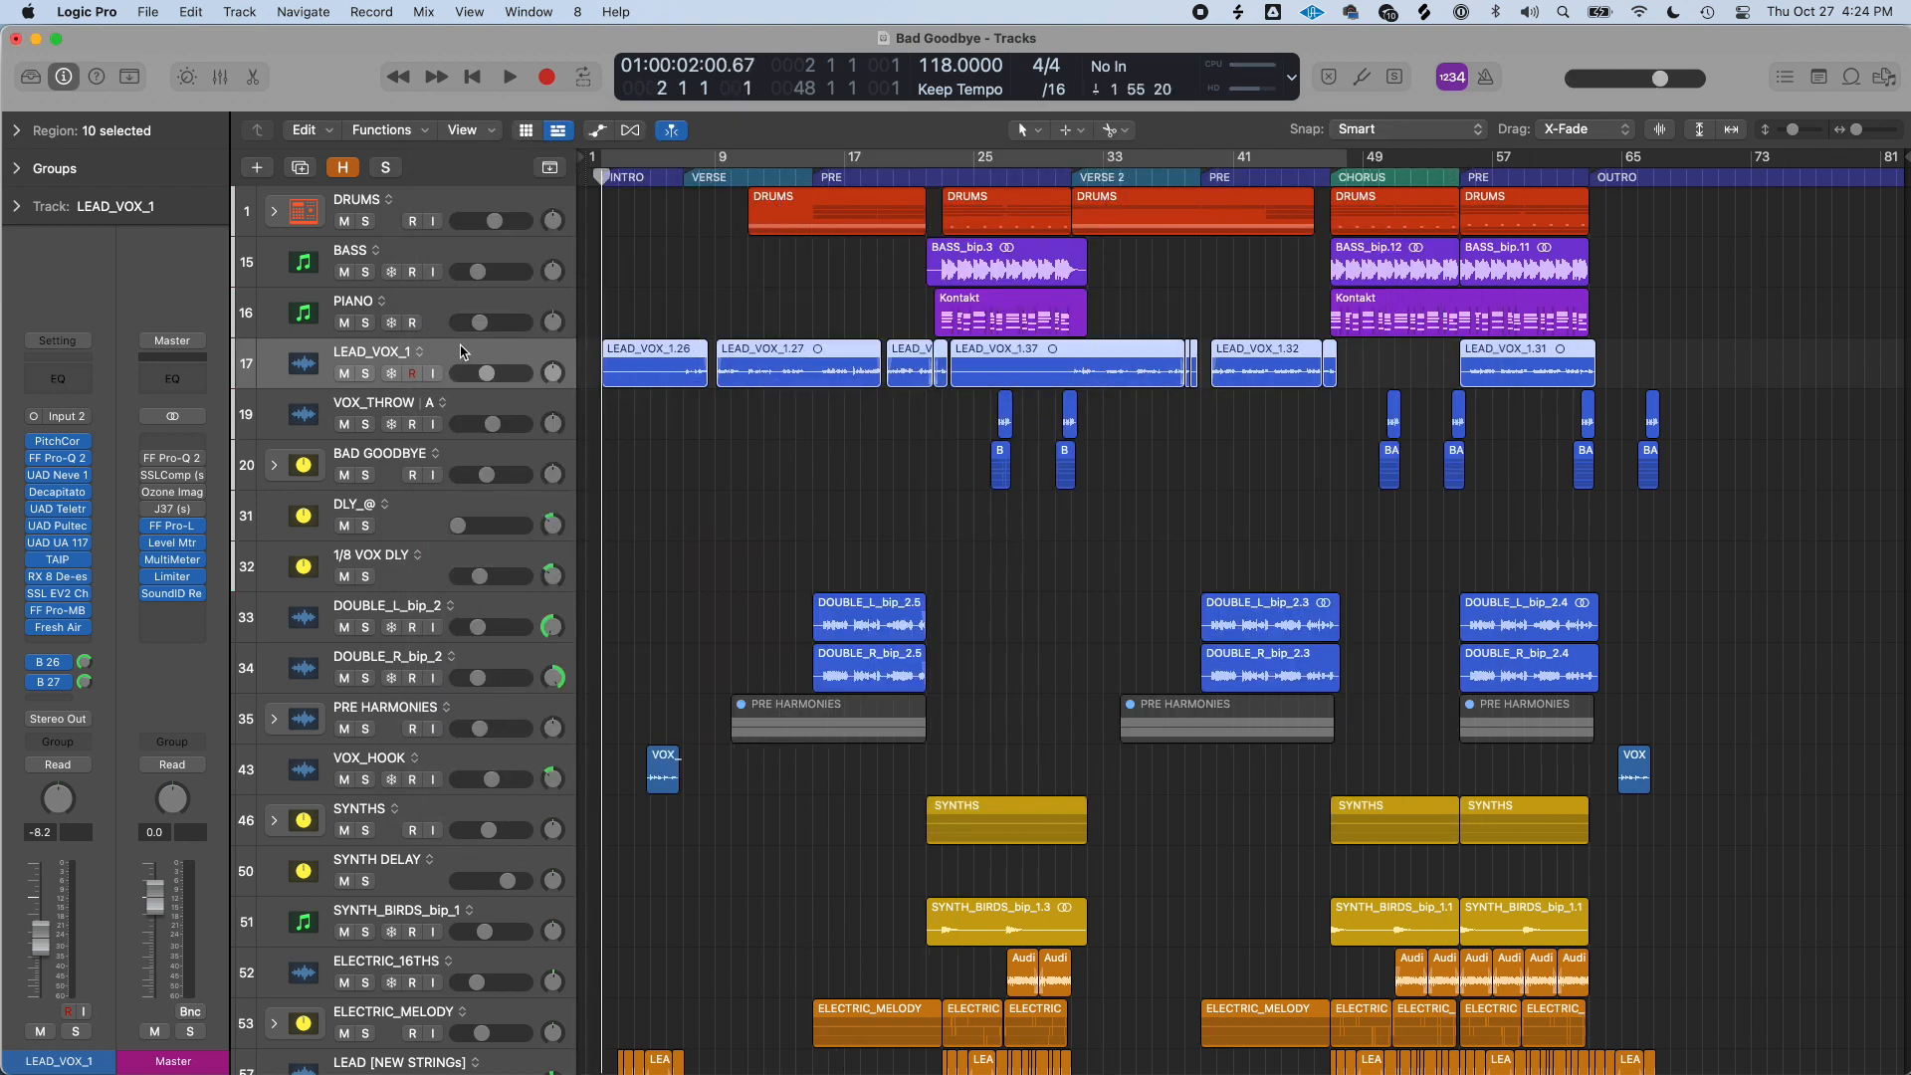
Step: Export LEAD_VOX_1 into VOCALS again with Bypass Effect Plug-ins off and WET as the custom filename text
key("super+e")
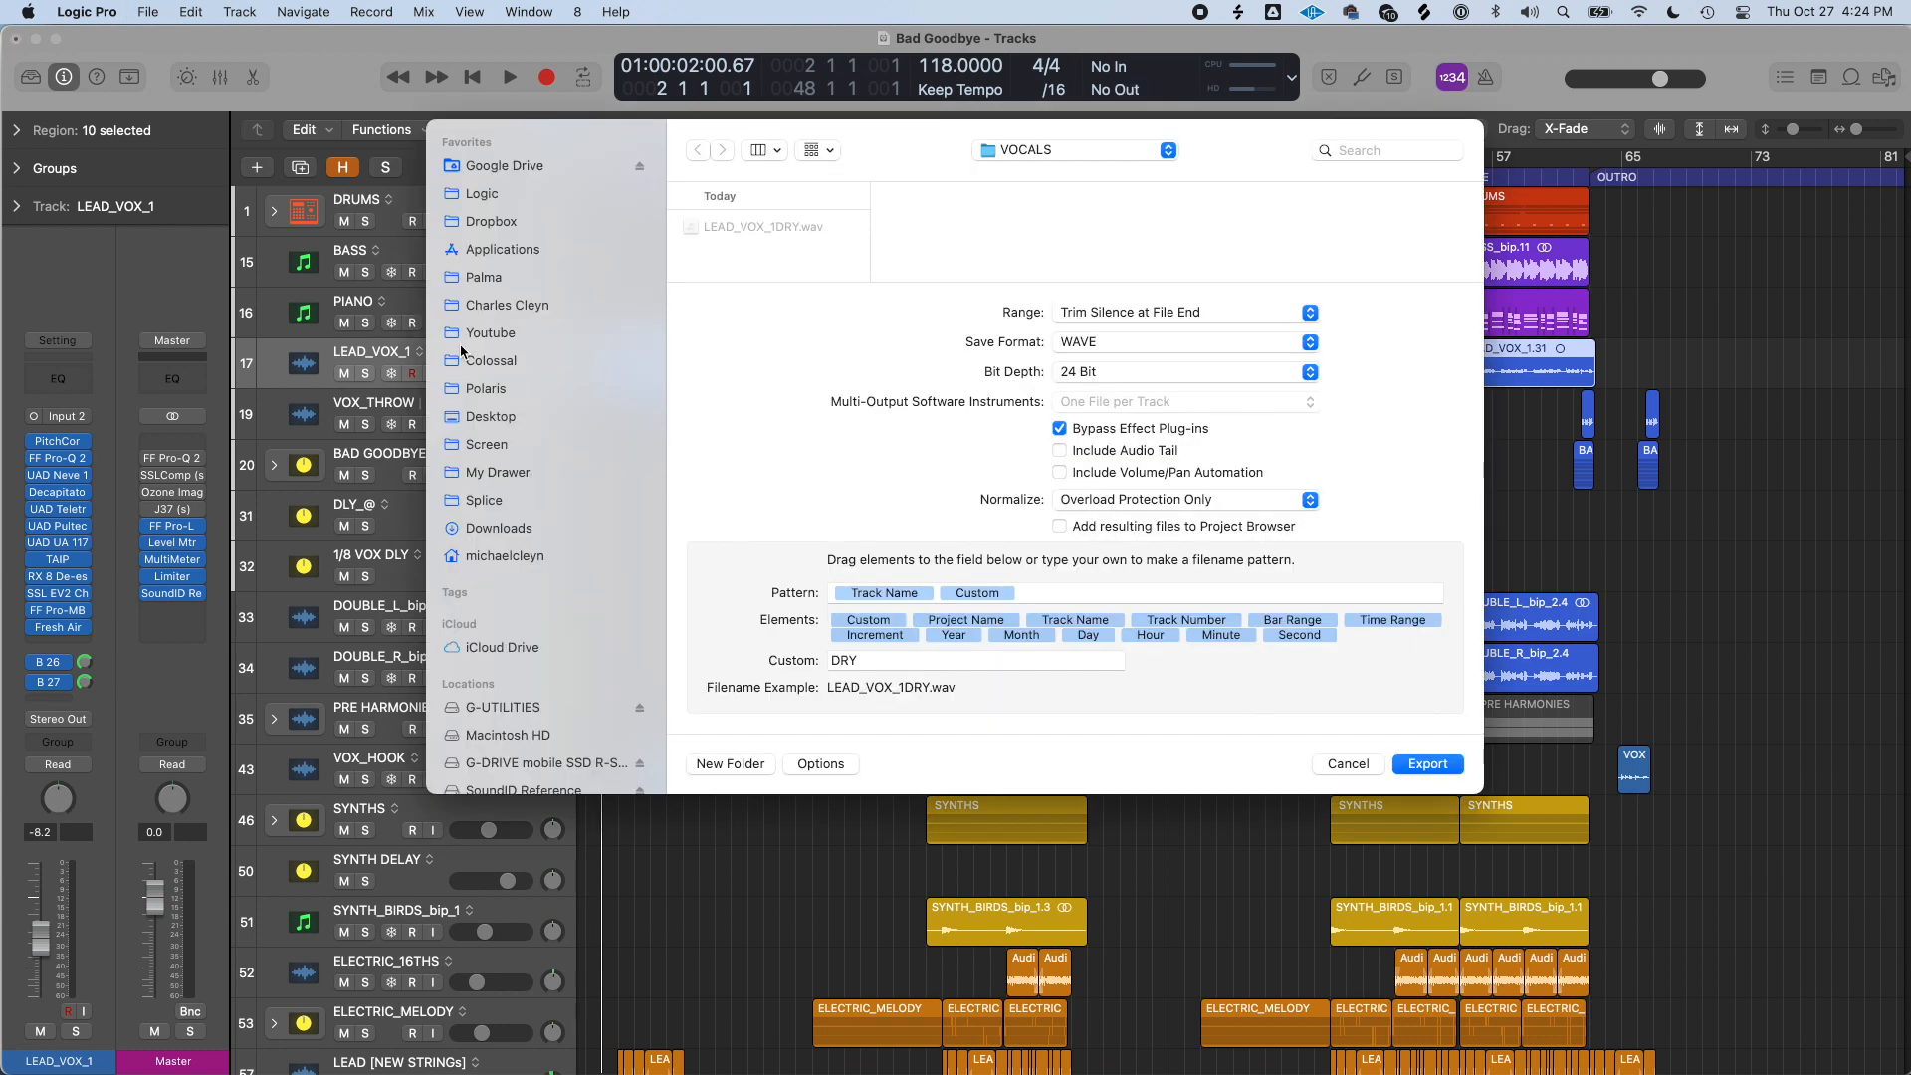
left_click(1060, 428)
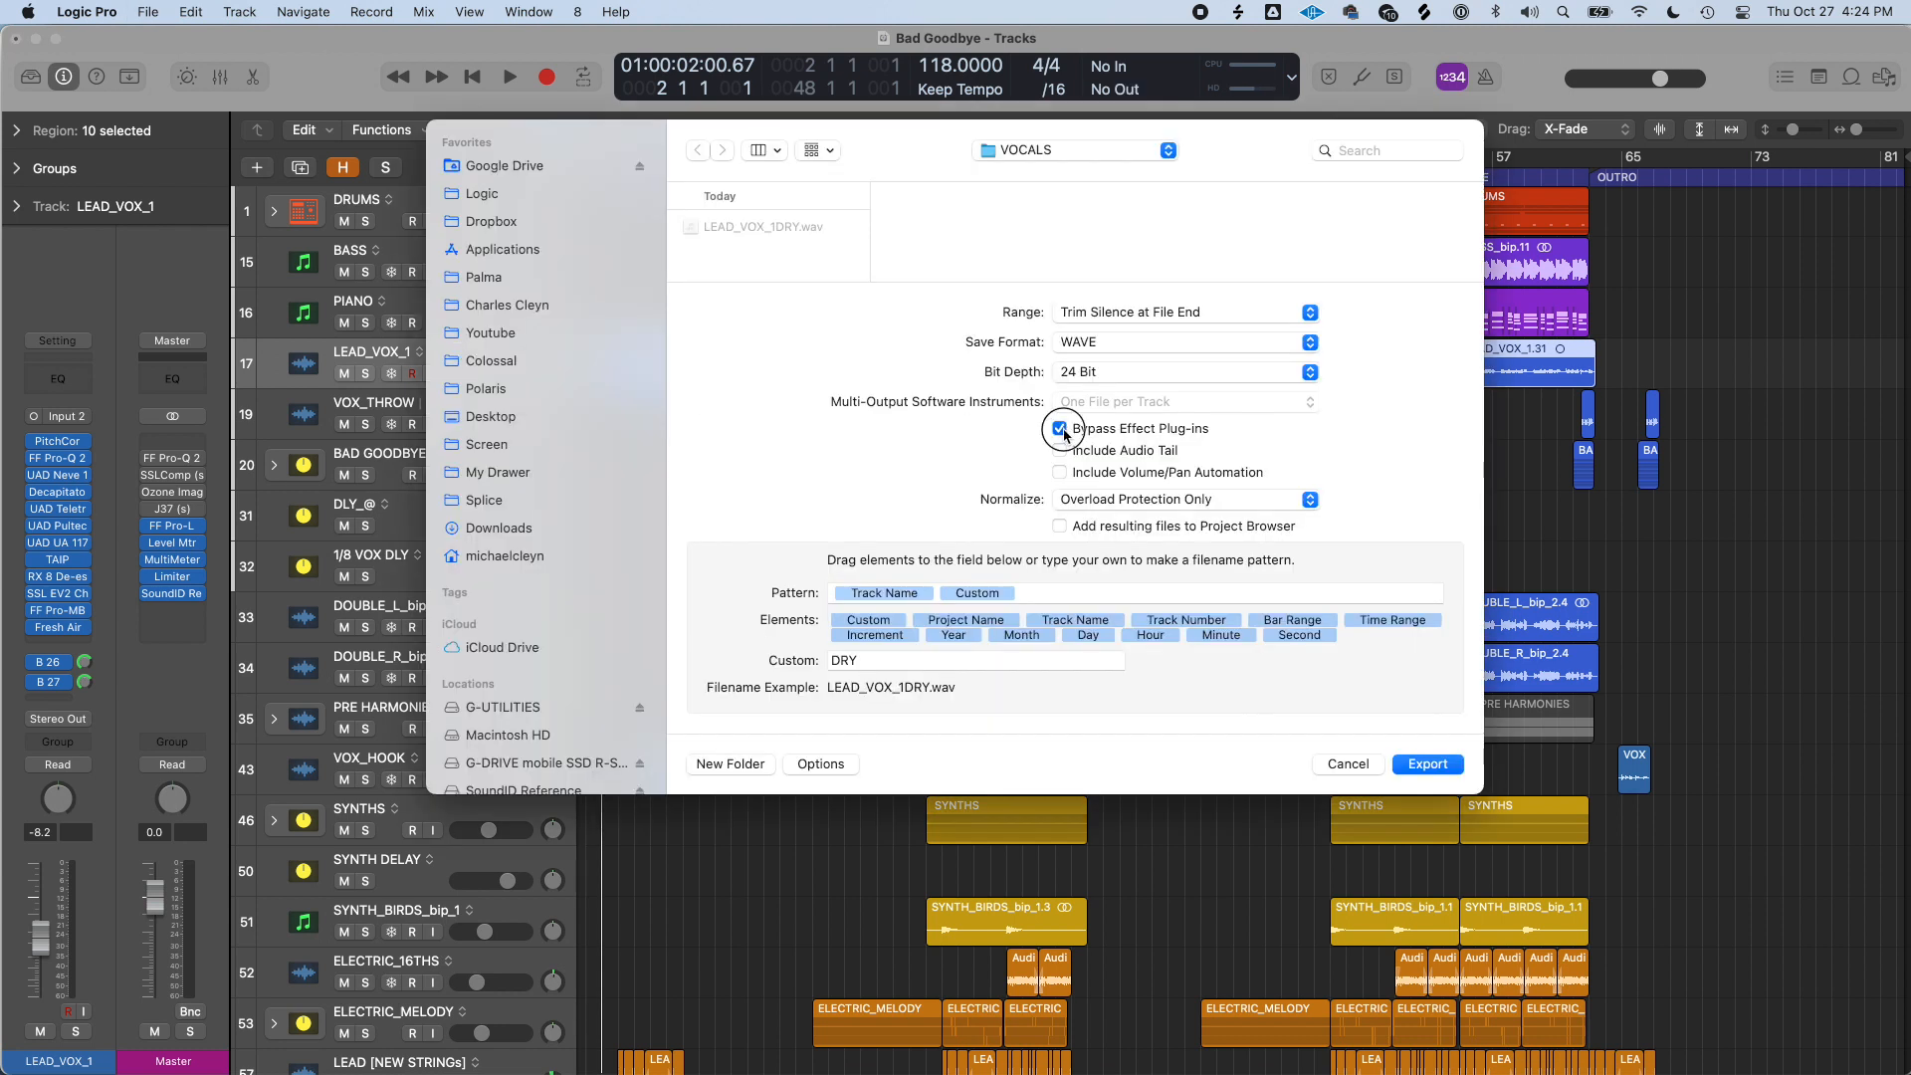
left_click(984, 599)
key("BackSpace")
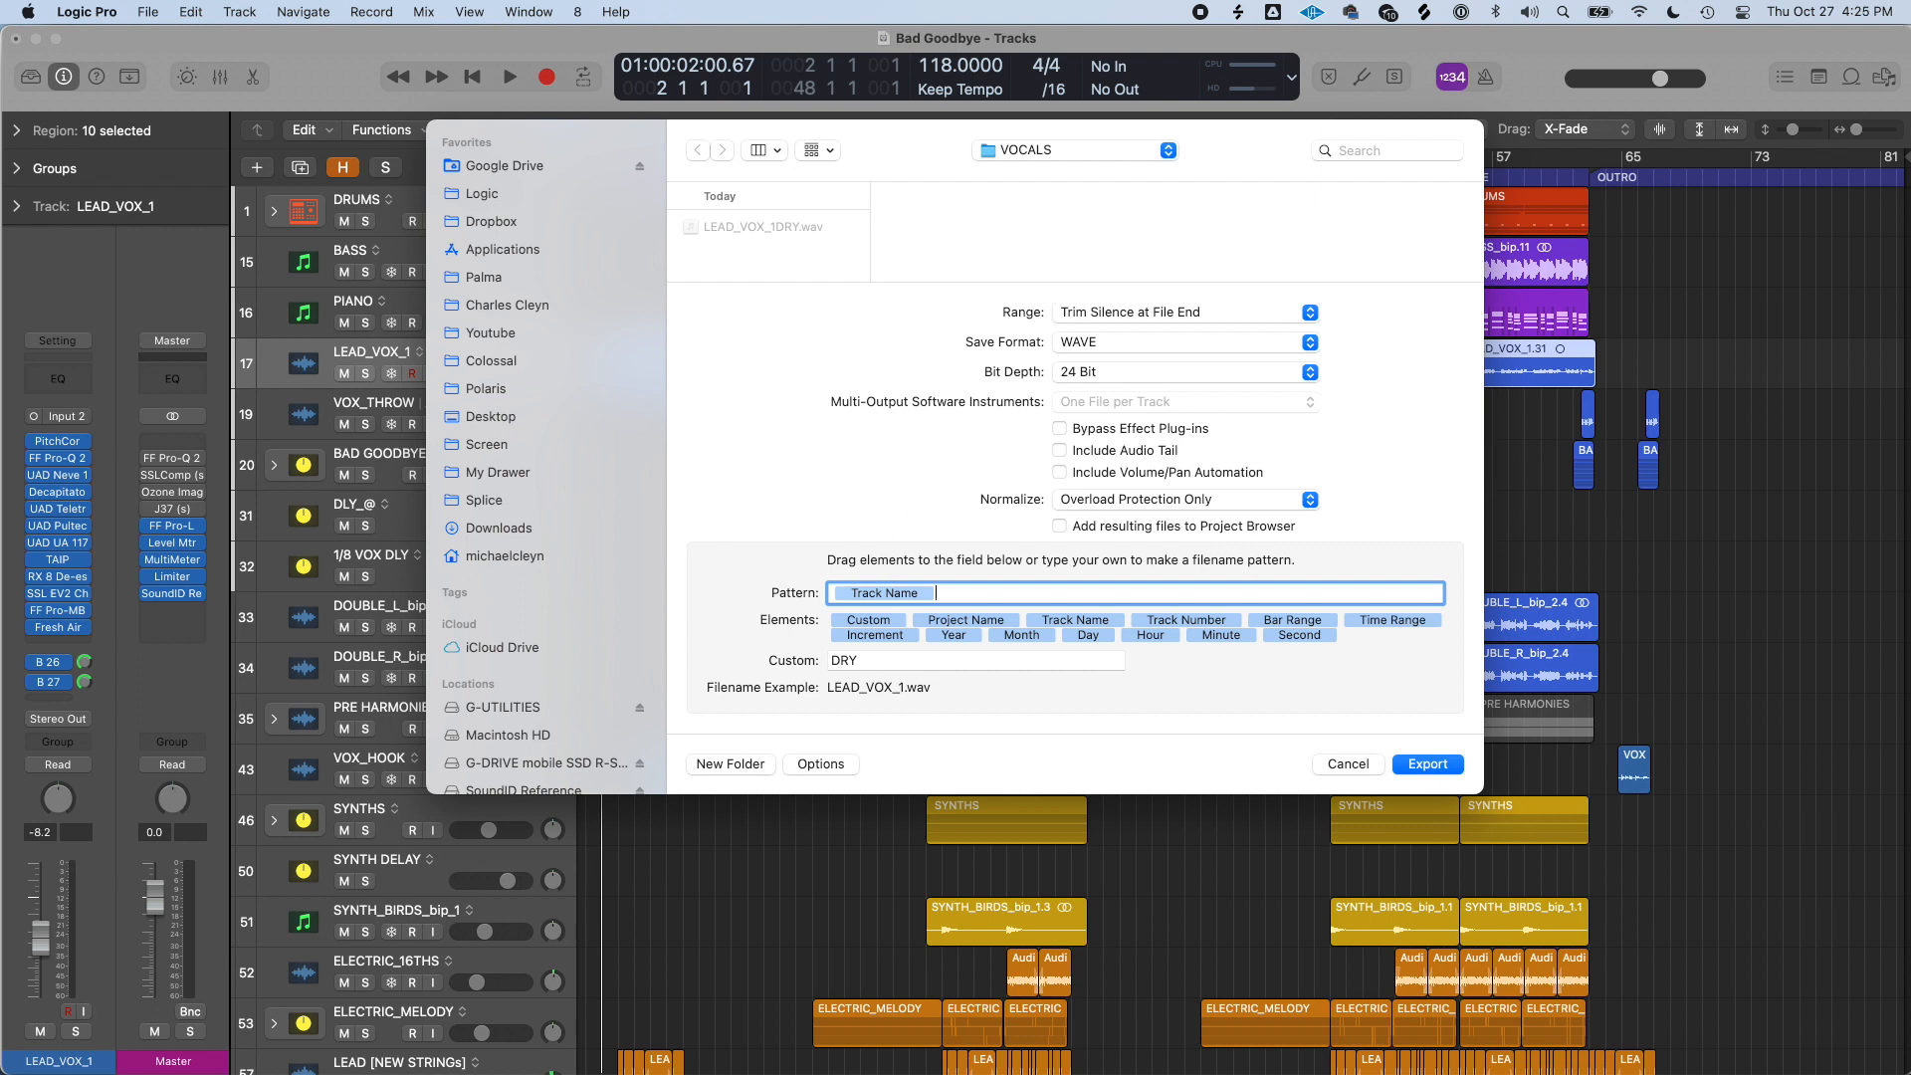
left_click_drag(876, 616, 975, 594)
left_click(907, 663)
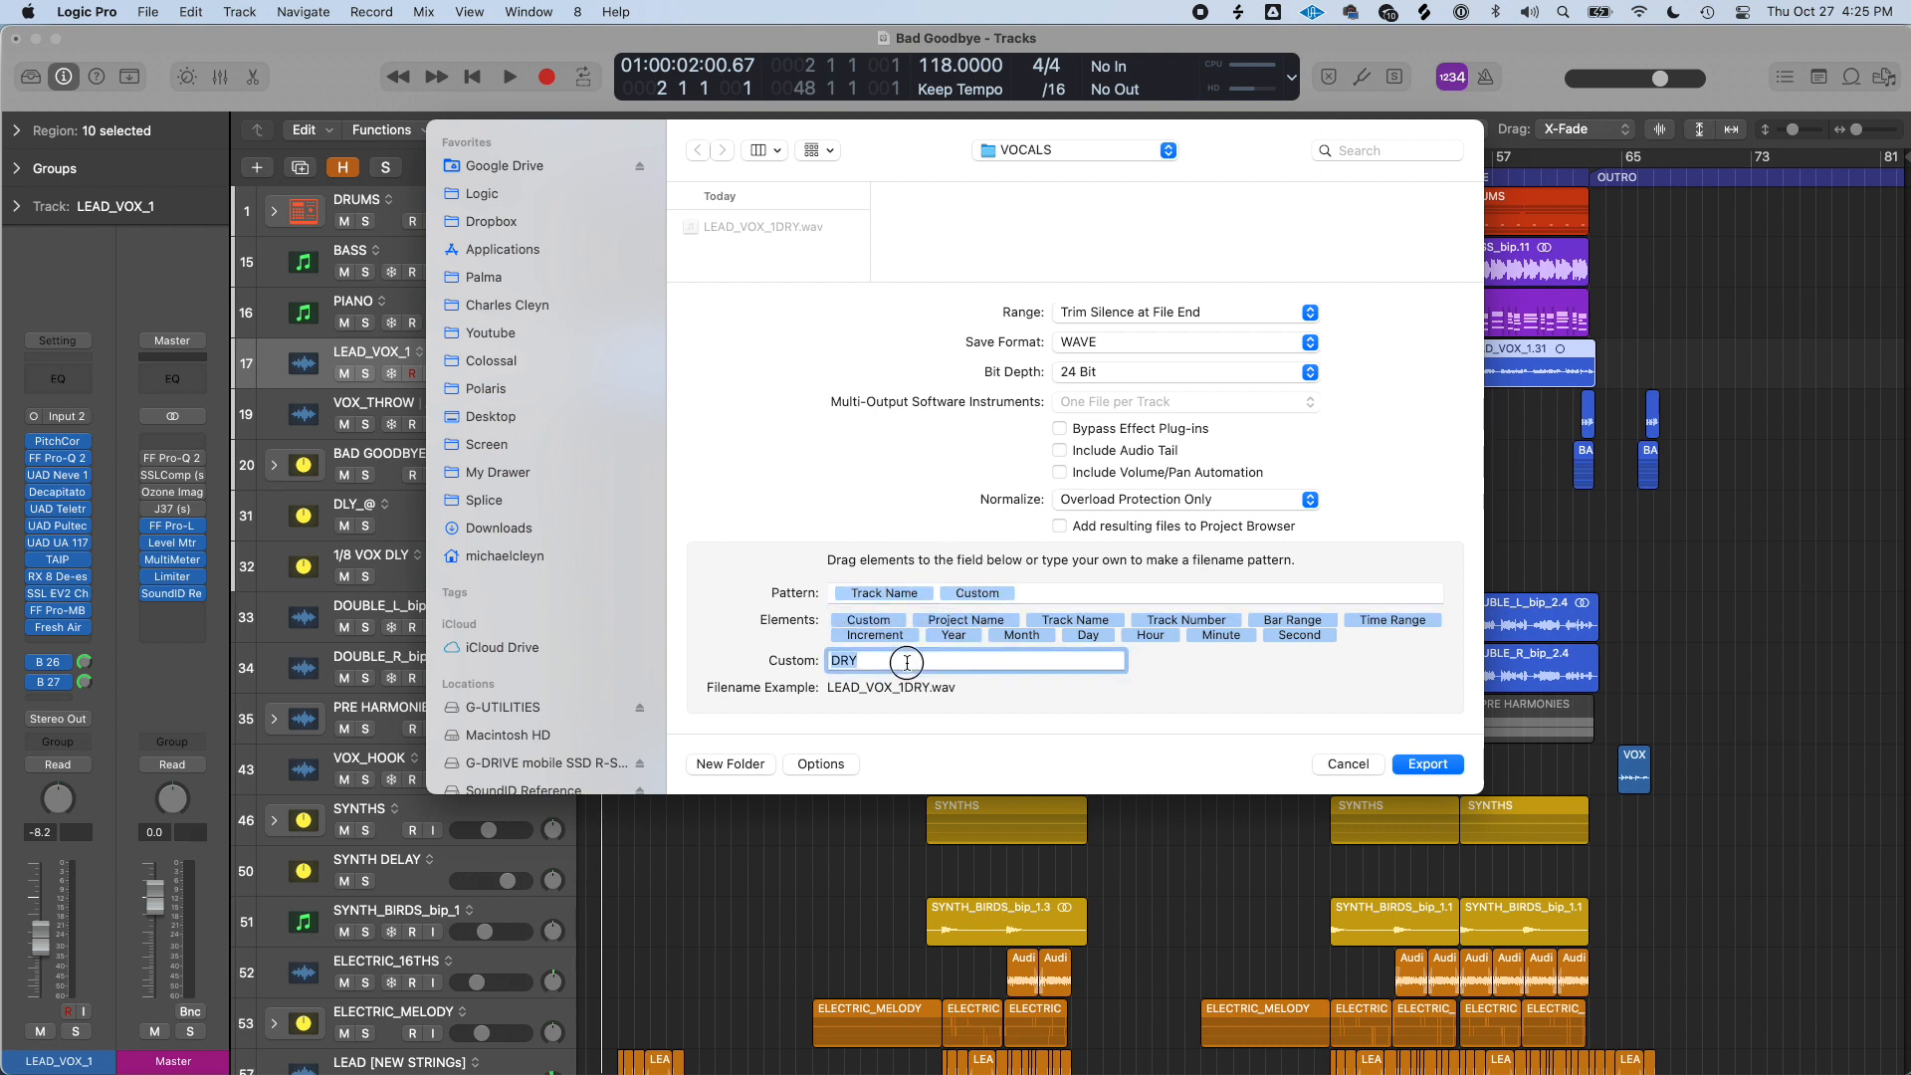
key("BackSpace")
key("BackSpace")
key("BackSpace")
type("WET")
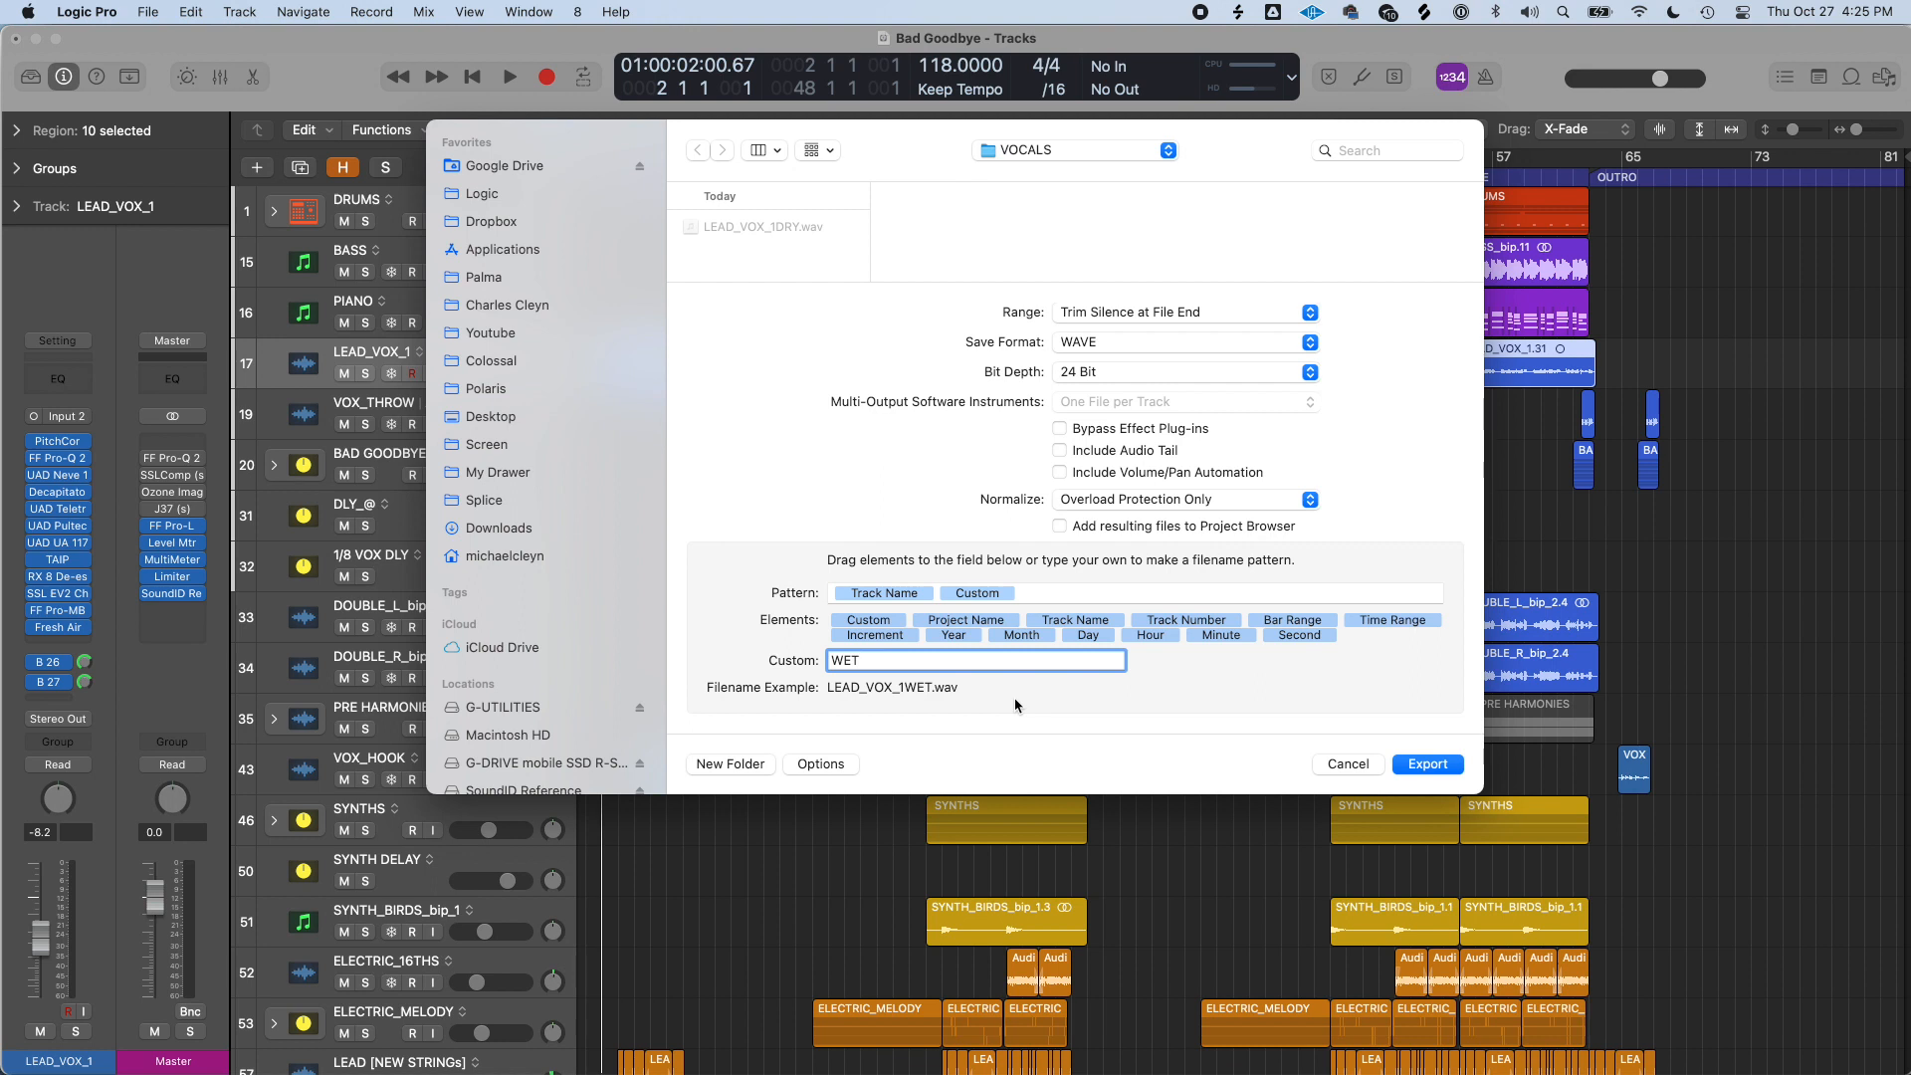
left_click(1427, 764)
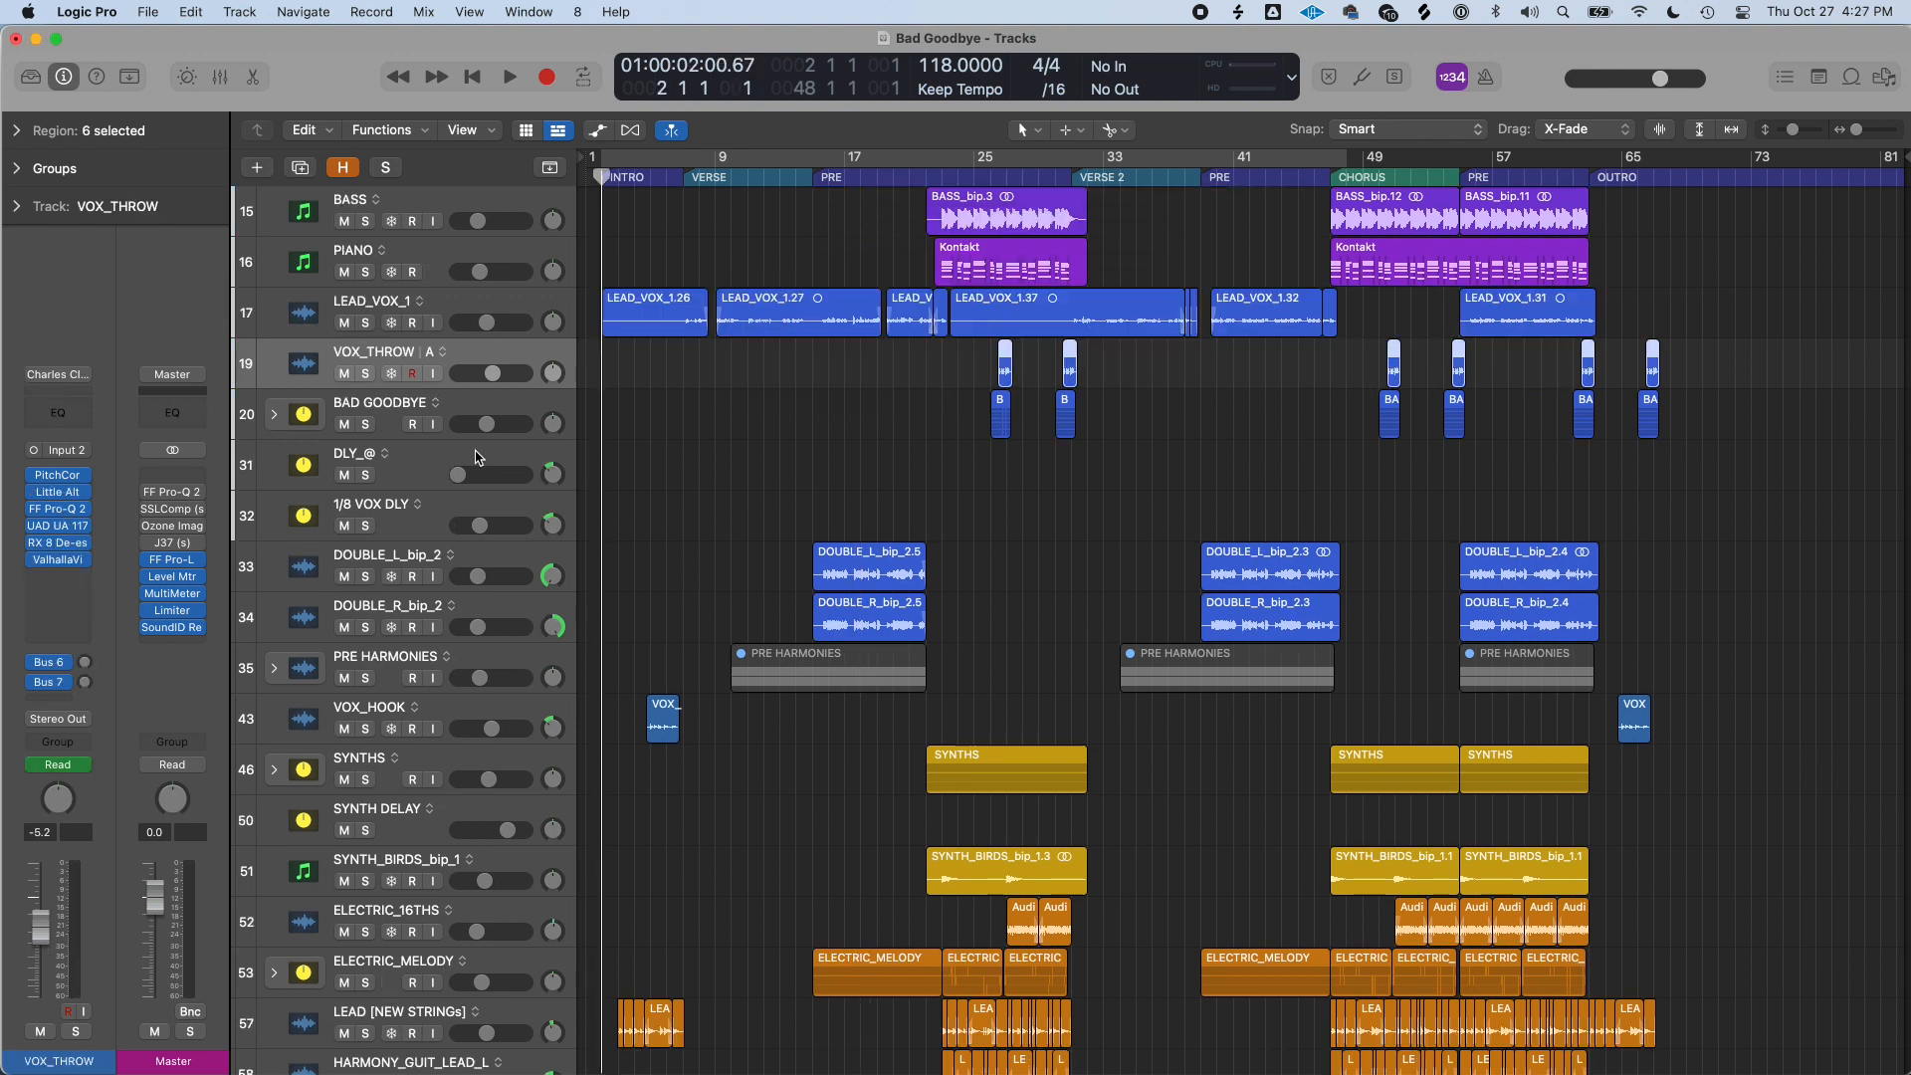
Step: Look over the vocal and delay tracks and reselect LEAD_VOX_1 to examine its sends
scroll(477, 435, "down", 2)
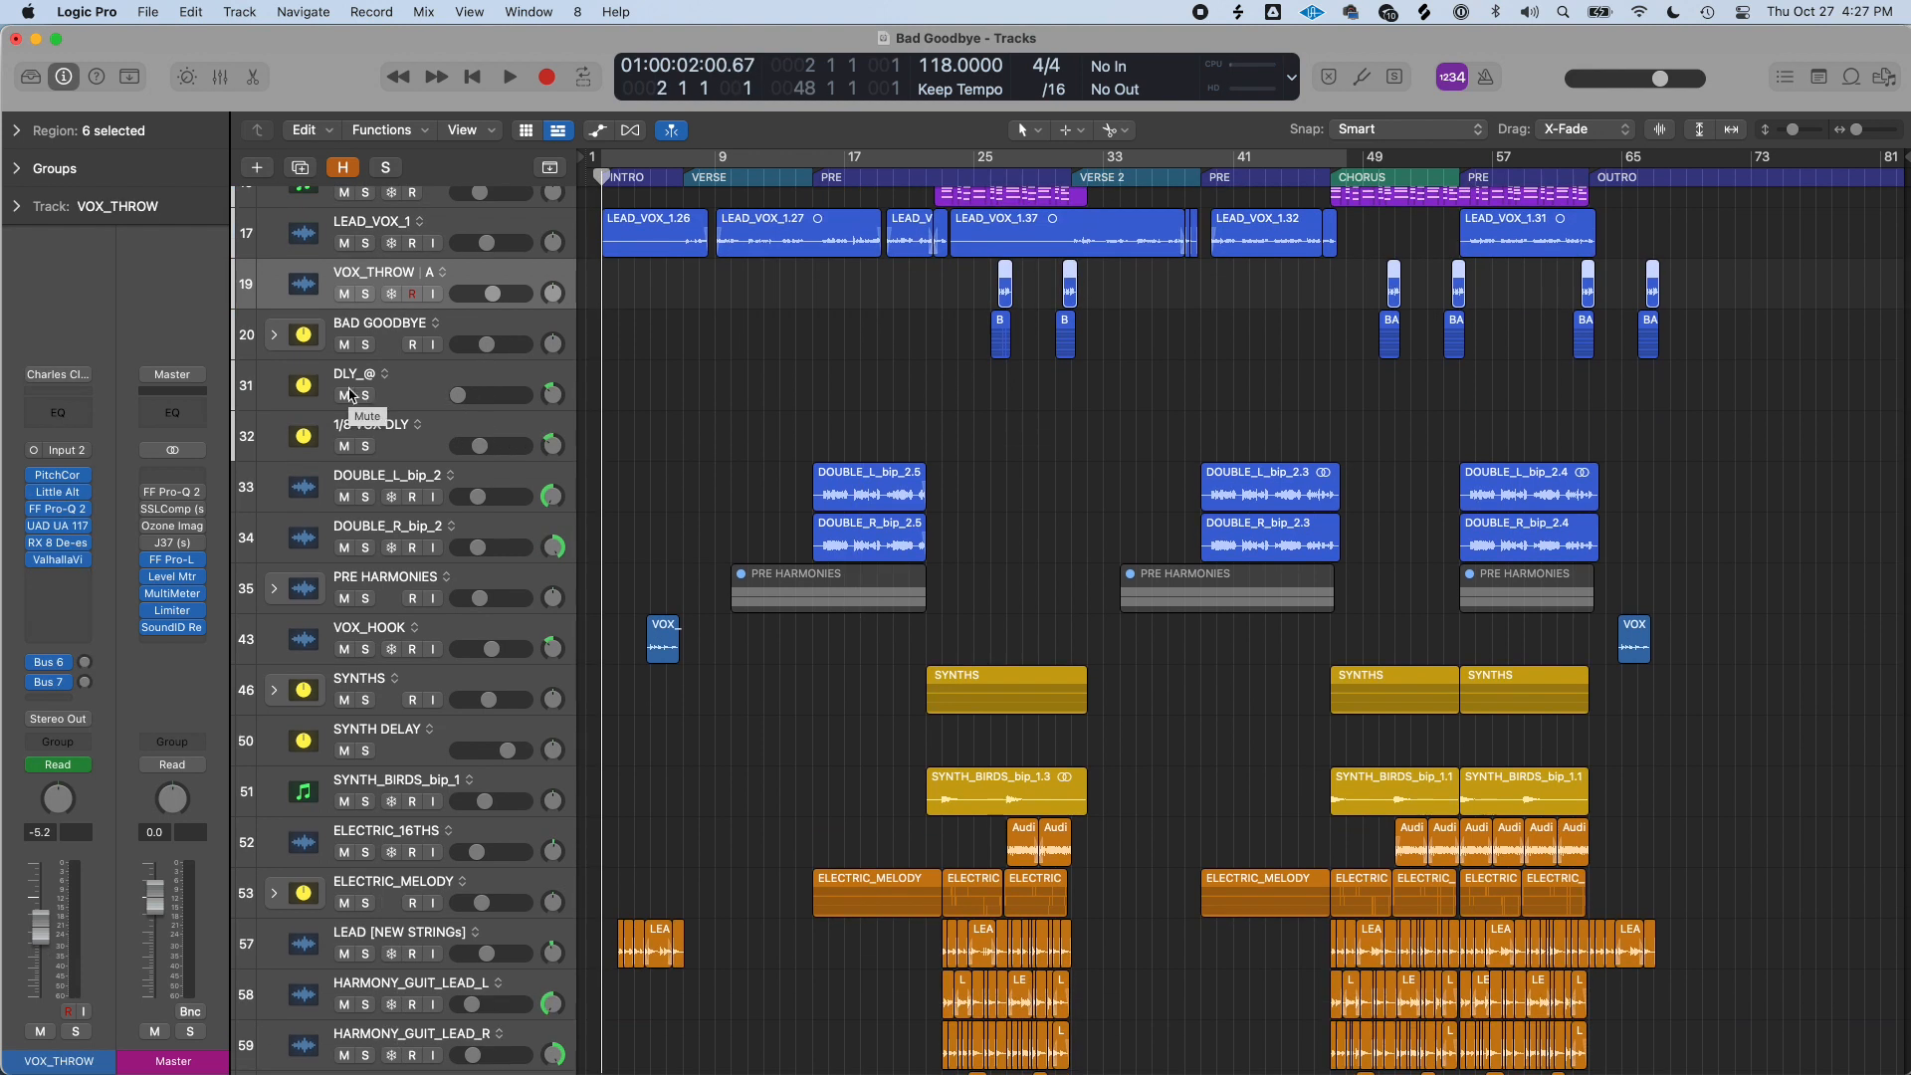
scroll(488, 438, "up", 3)
left_click(489, 361)
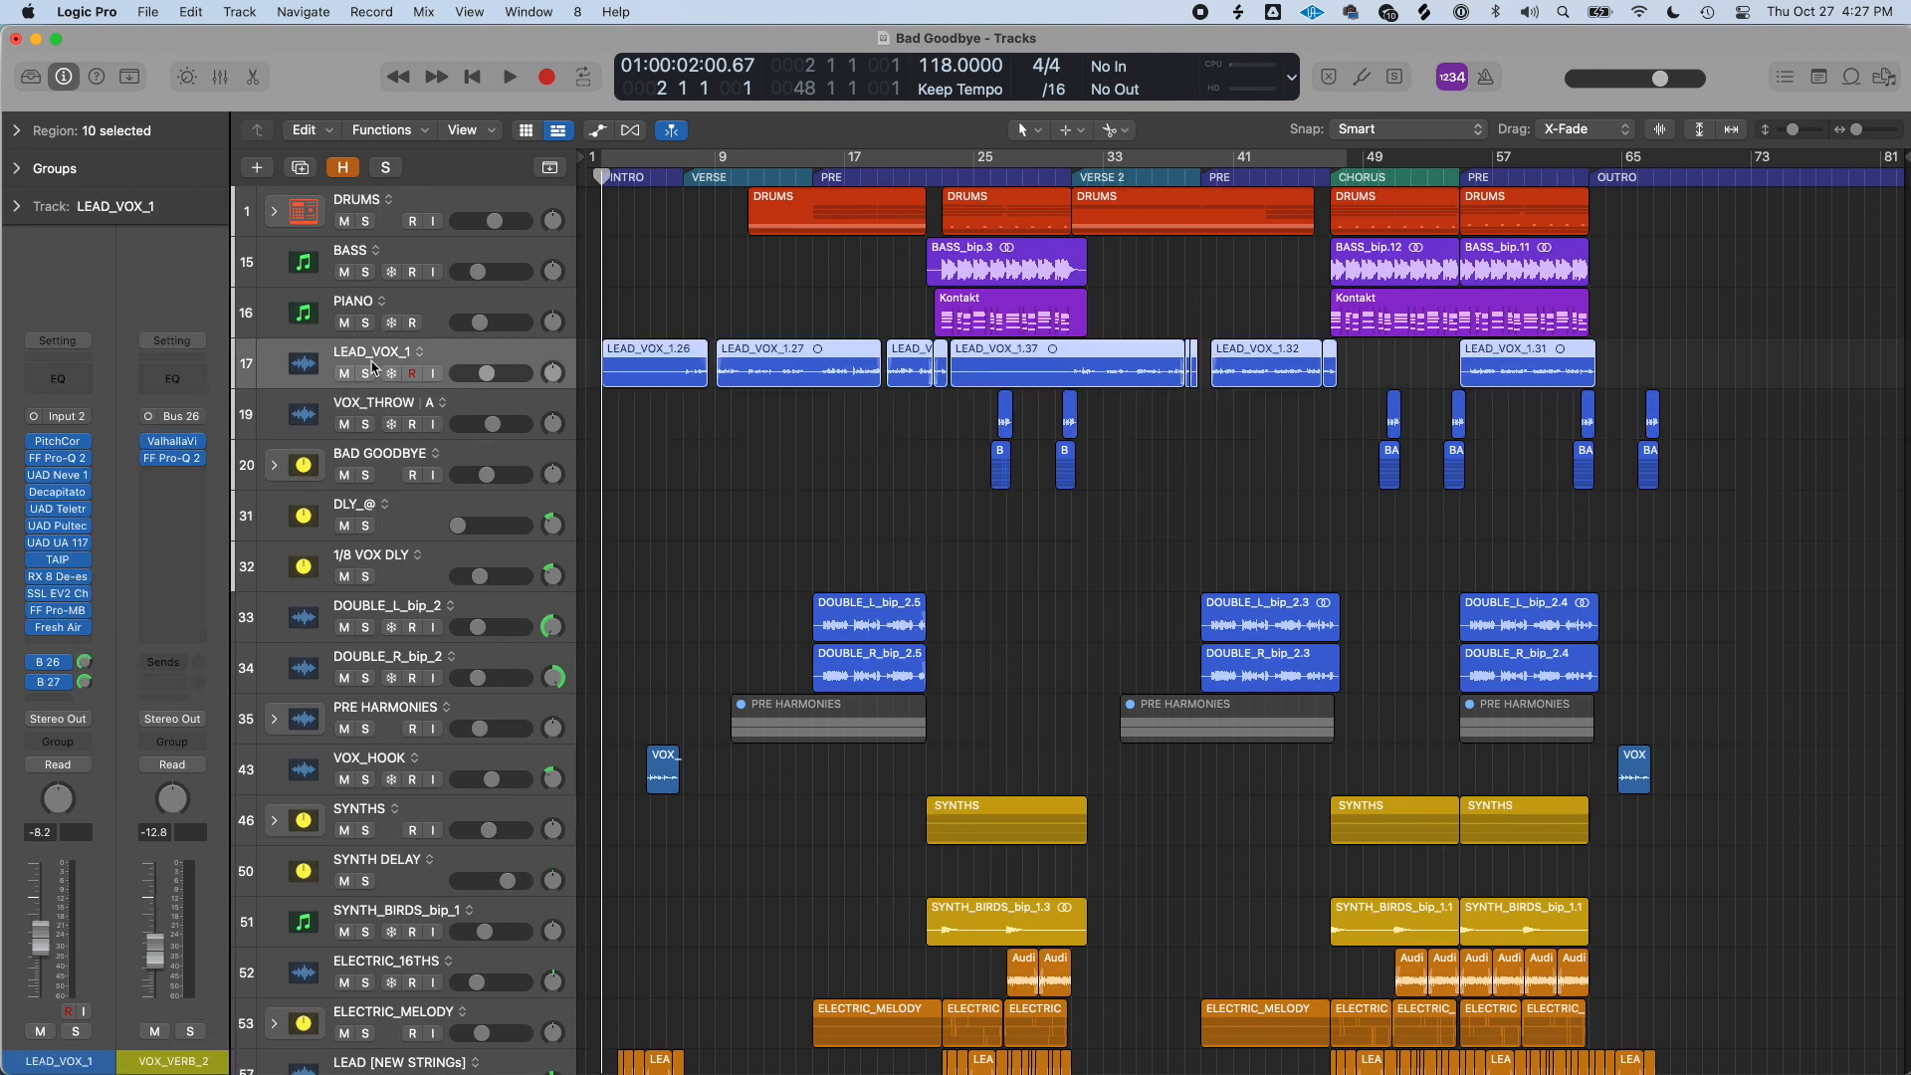
Step: Open the export settings for the DLY_@ track and set the custom filename text to LEAD_VOCAL_DLAY
left_click(422, 520)
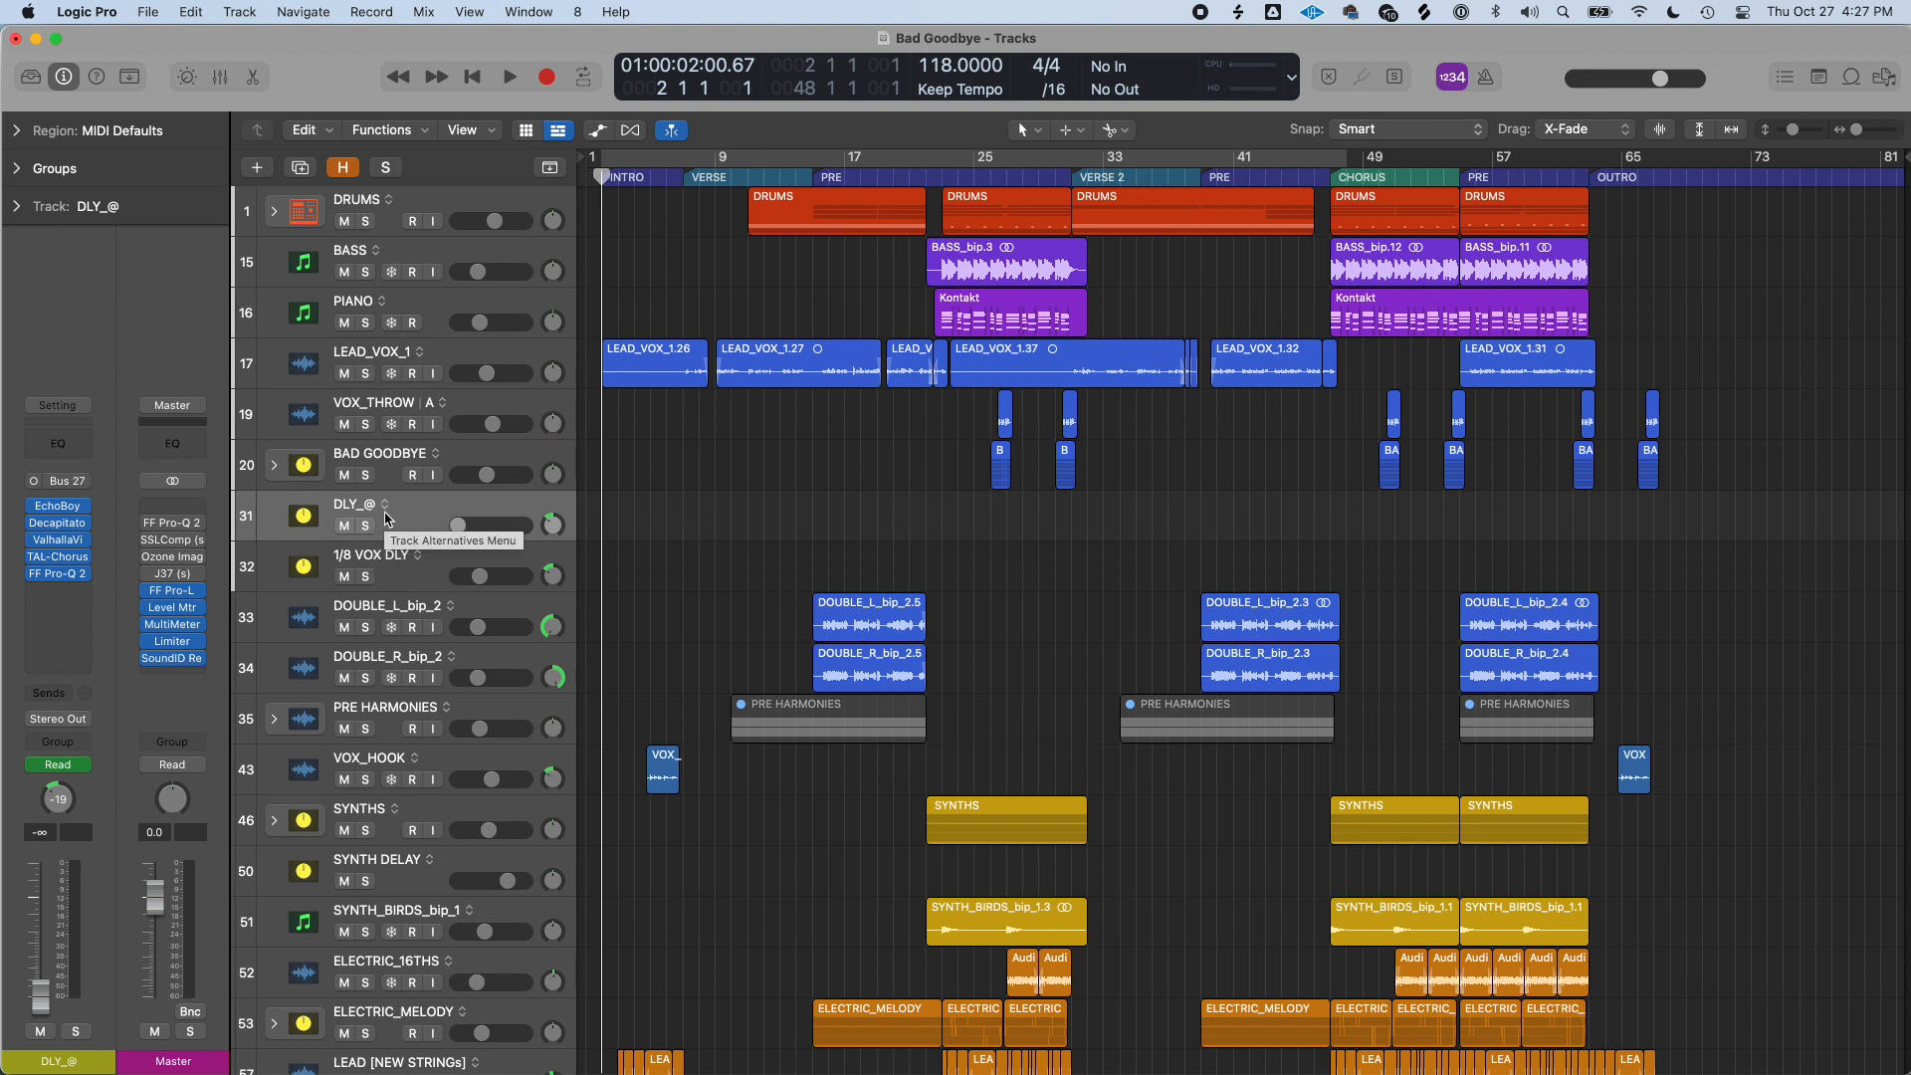
key("super+e")
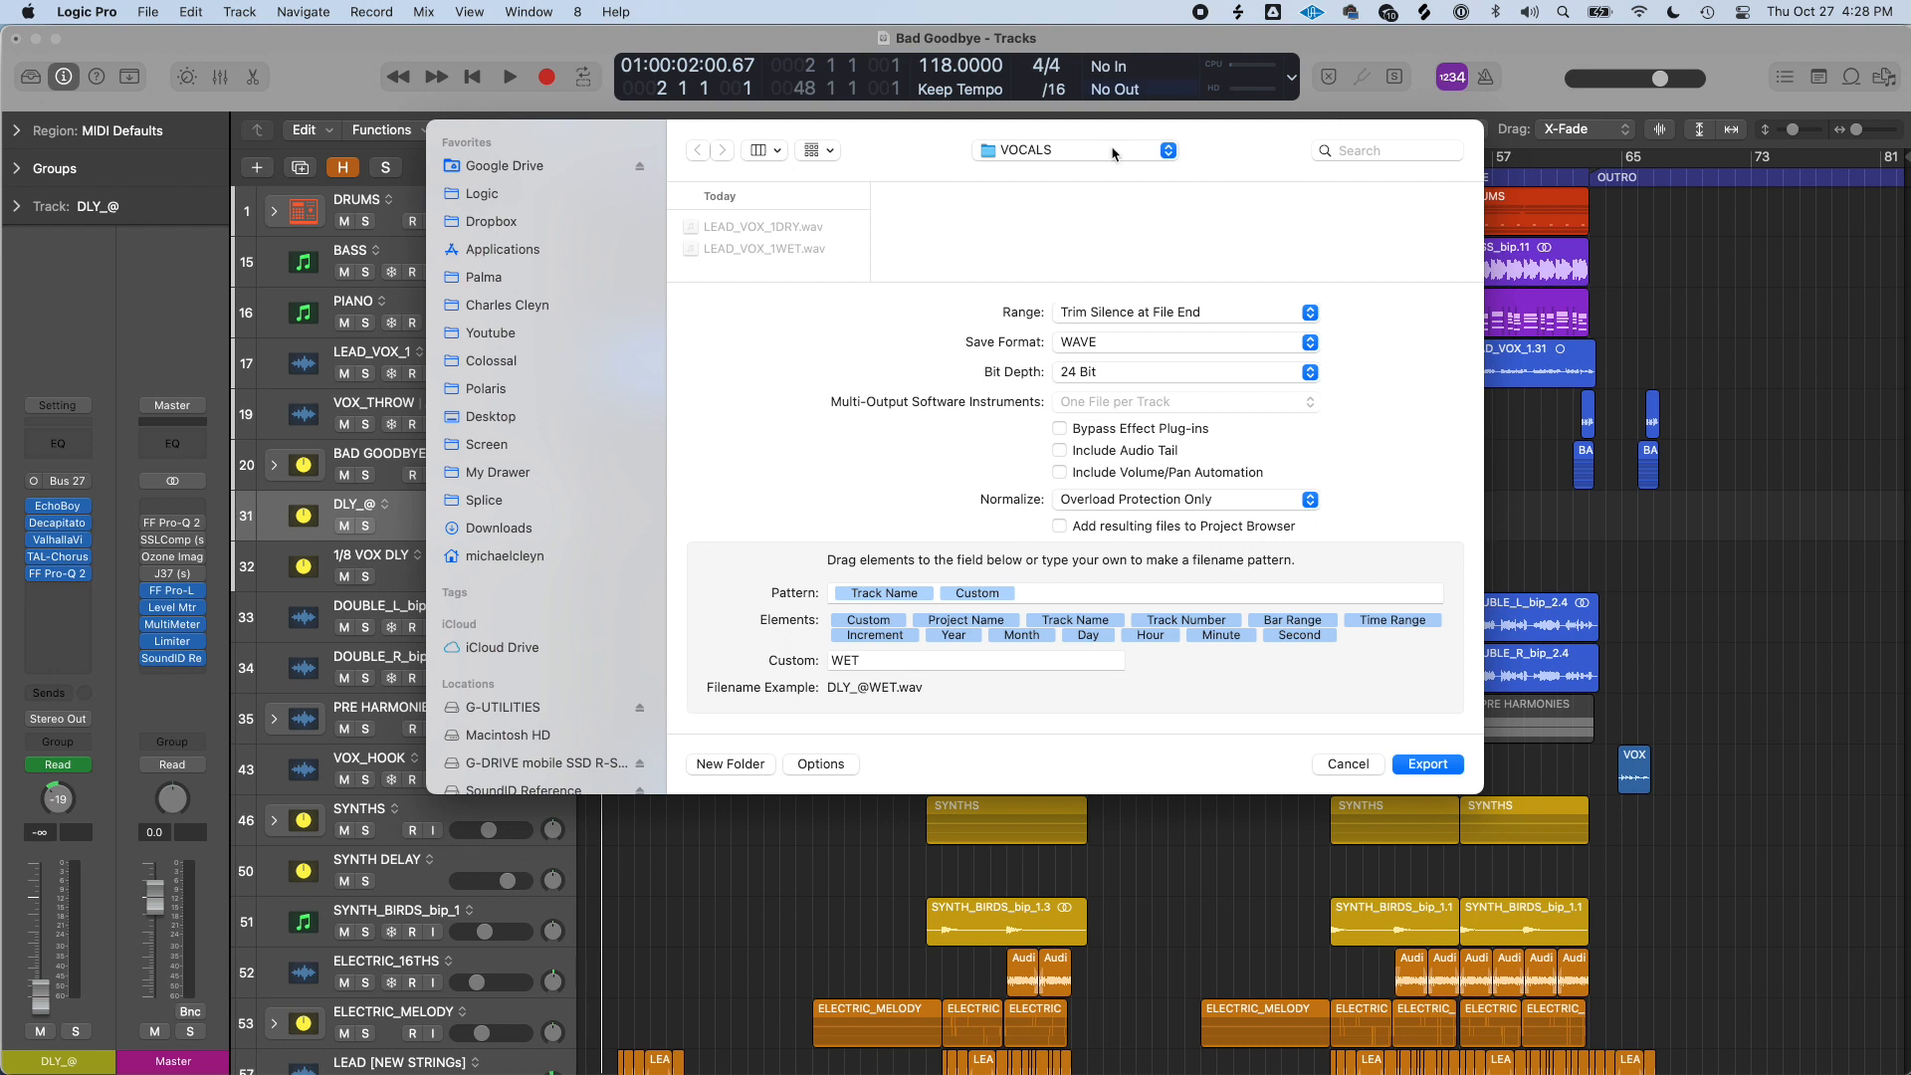
double_click(937, 654)
type("LEA")
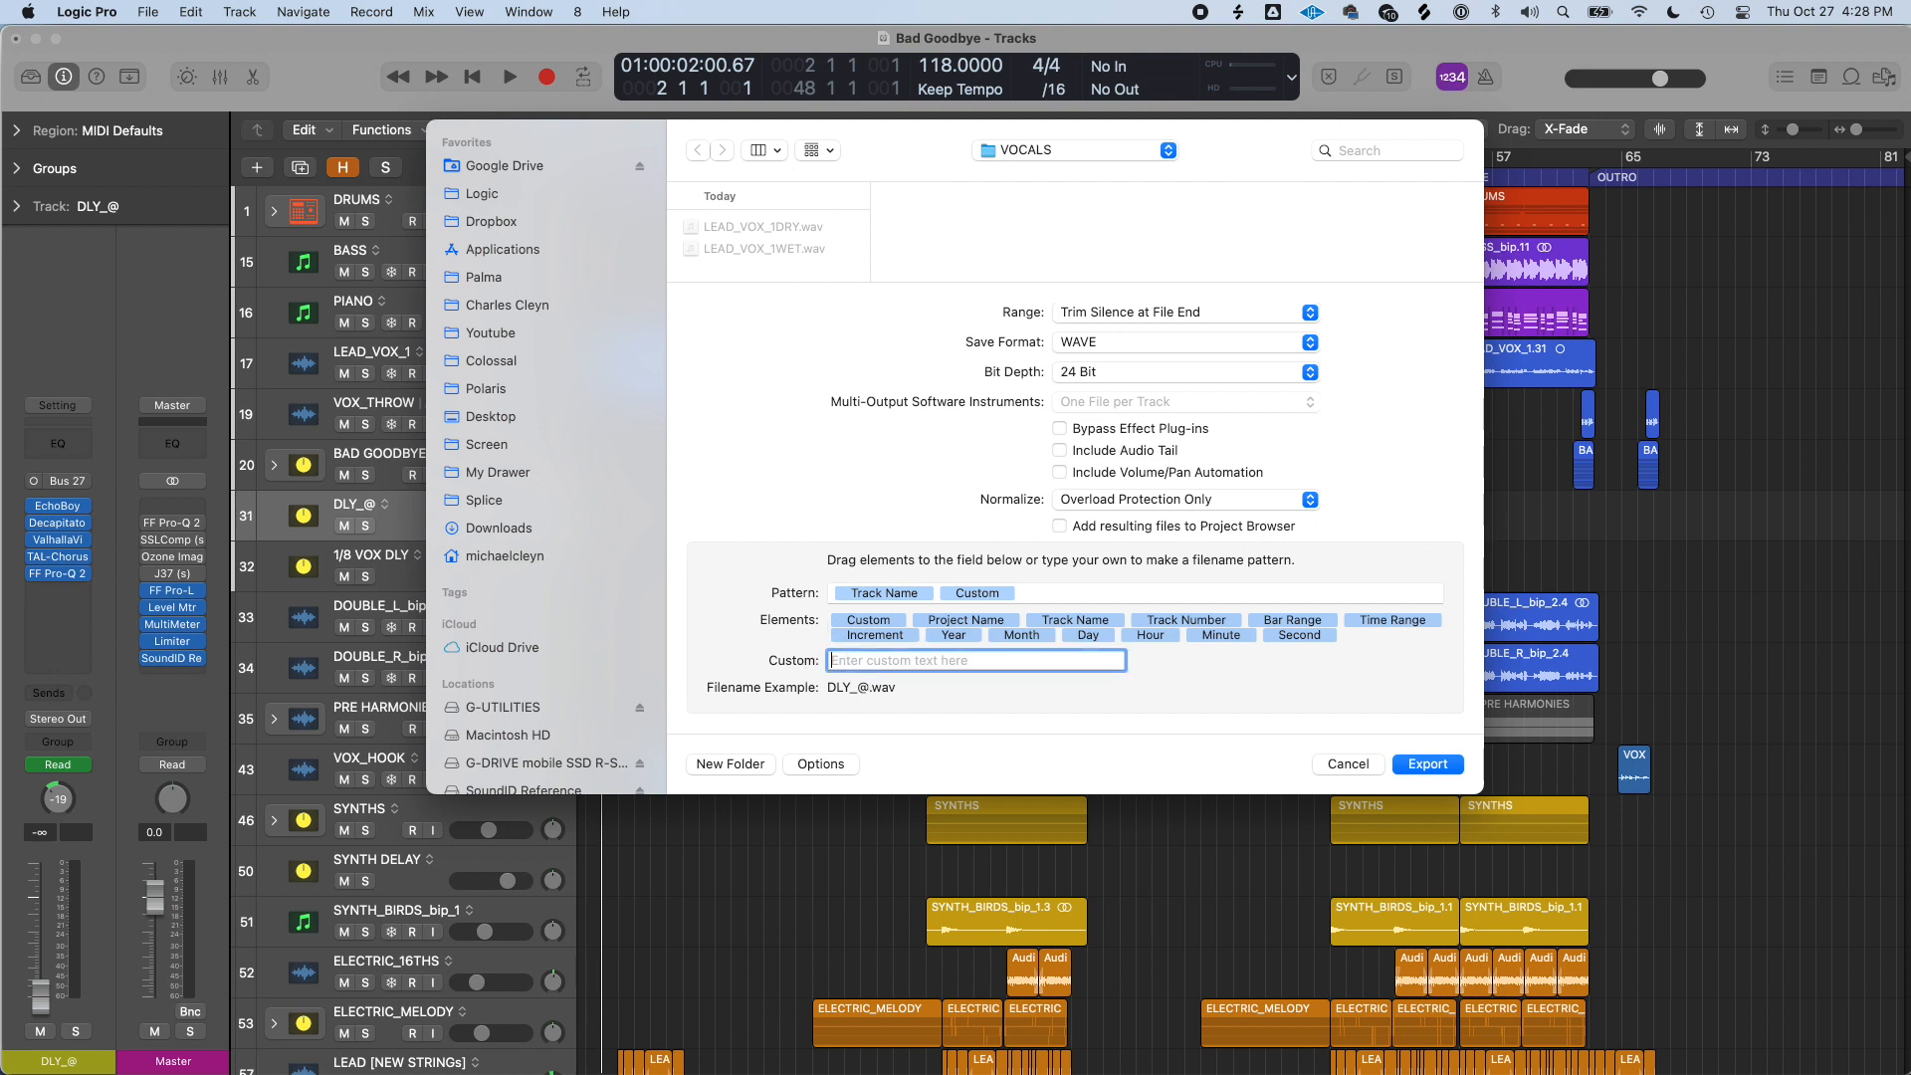
type("D_VOCAL_")
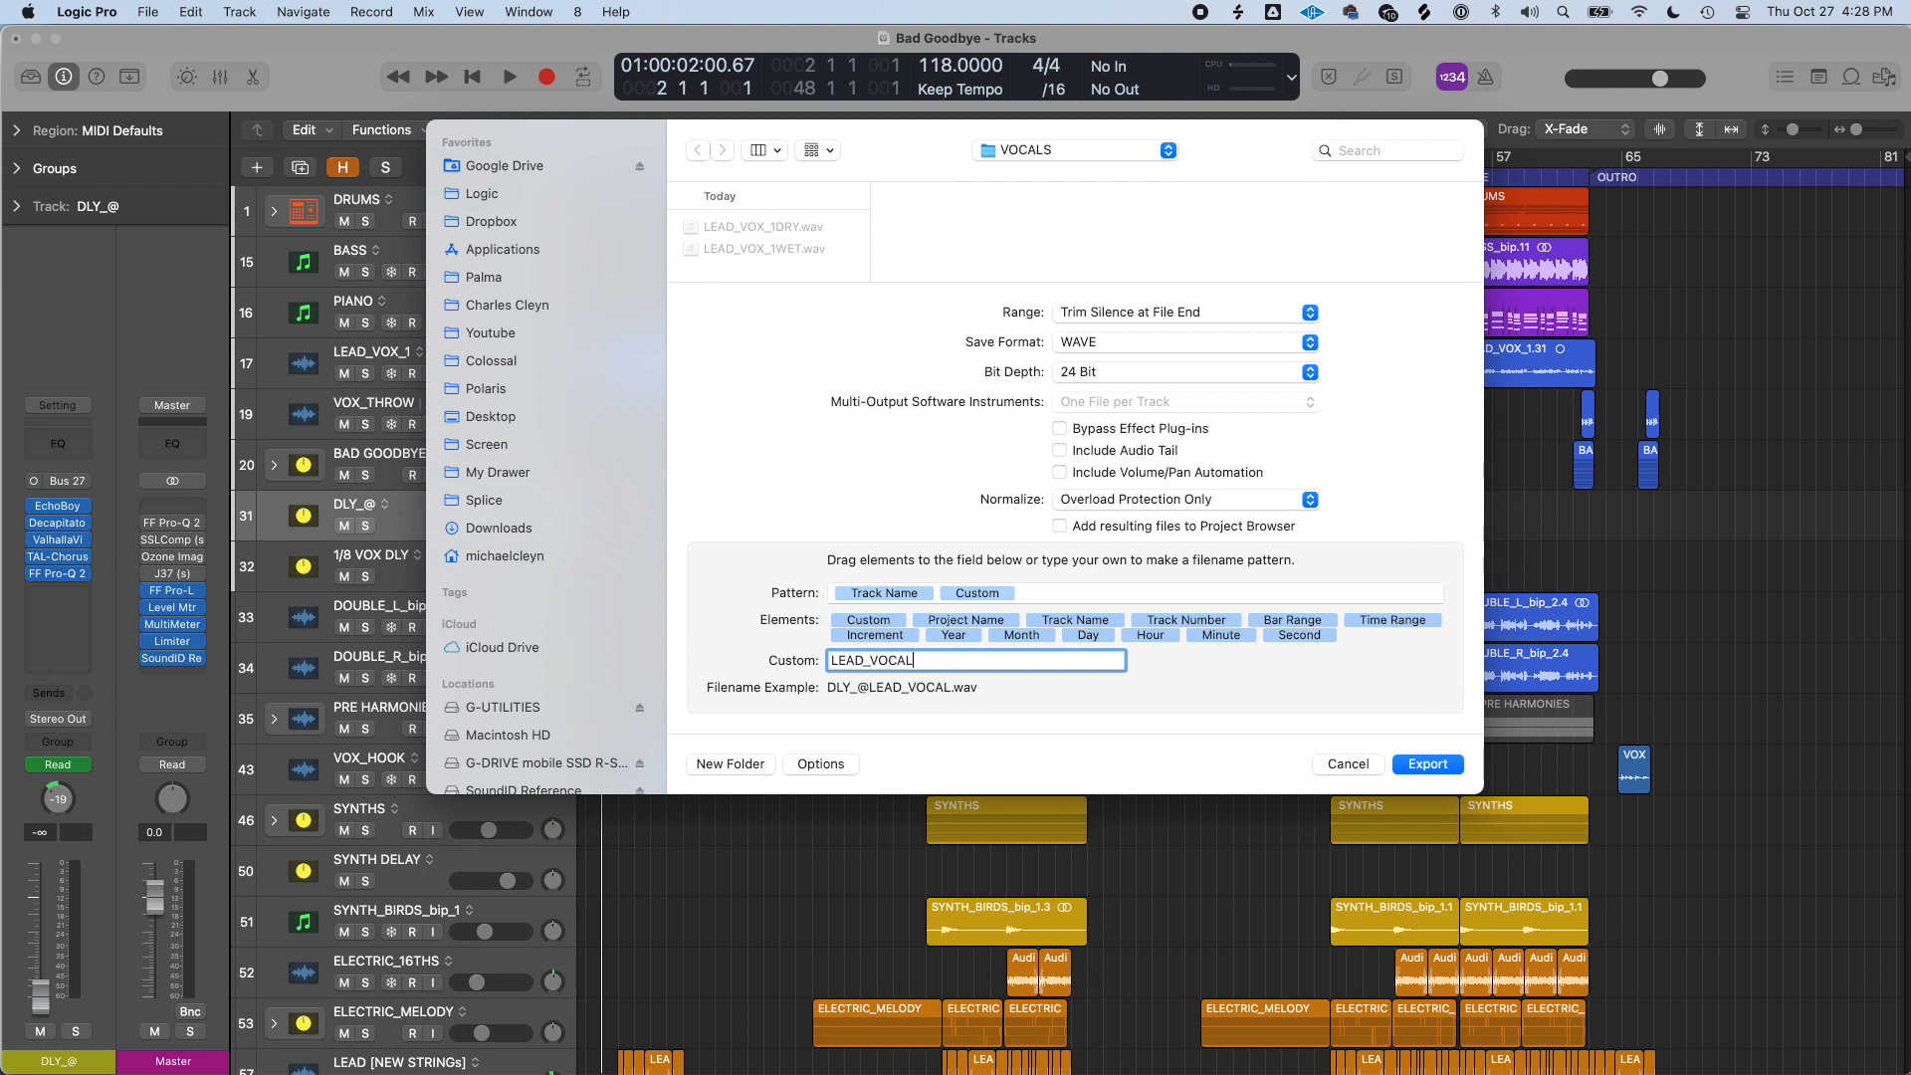
type("DLAY")
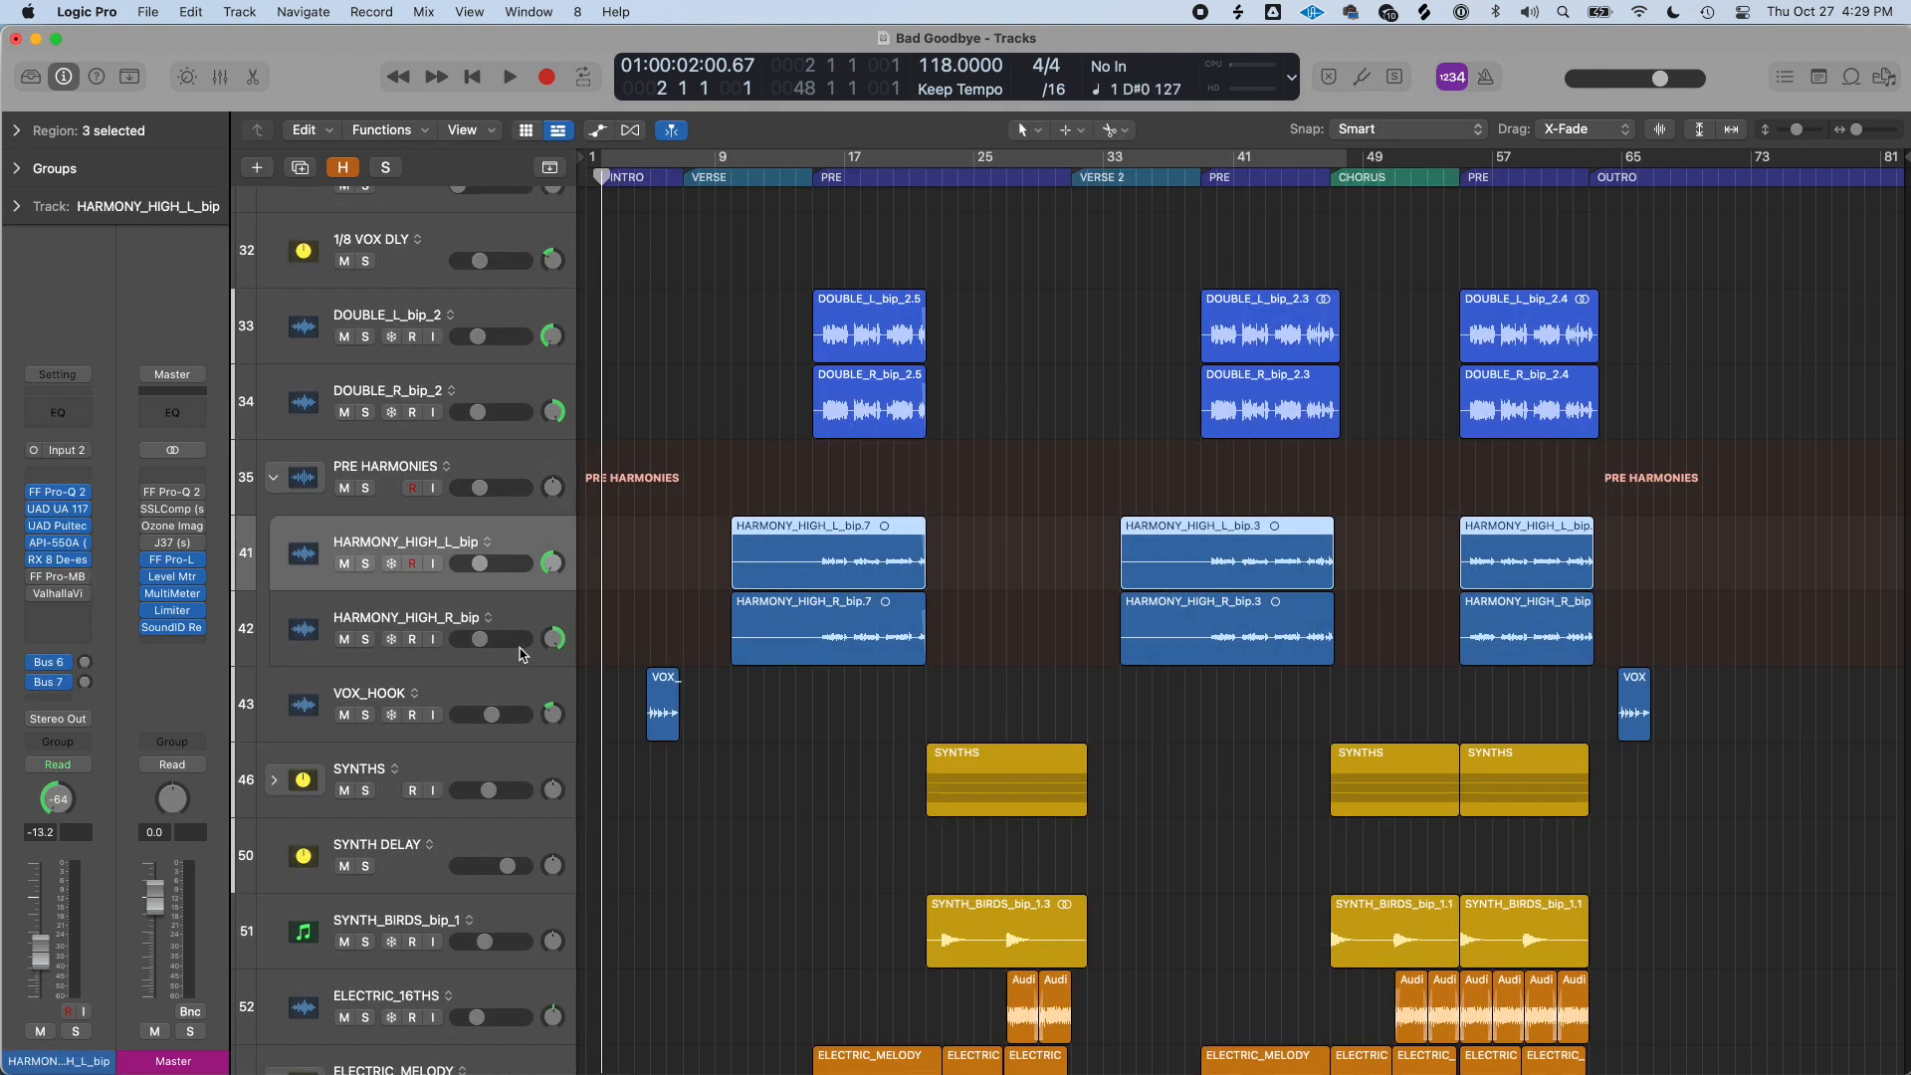
Step: Solo the HARMONY_HIGH_L_bip and HARMONY_HIGH_R_bip tracks and place the playhead at bar 15, the start of the first PRE section
key("super+Down")
left_click_drag(364, 578, 371, 675)
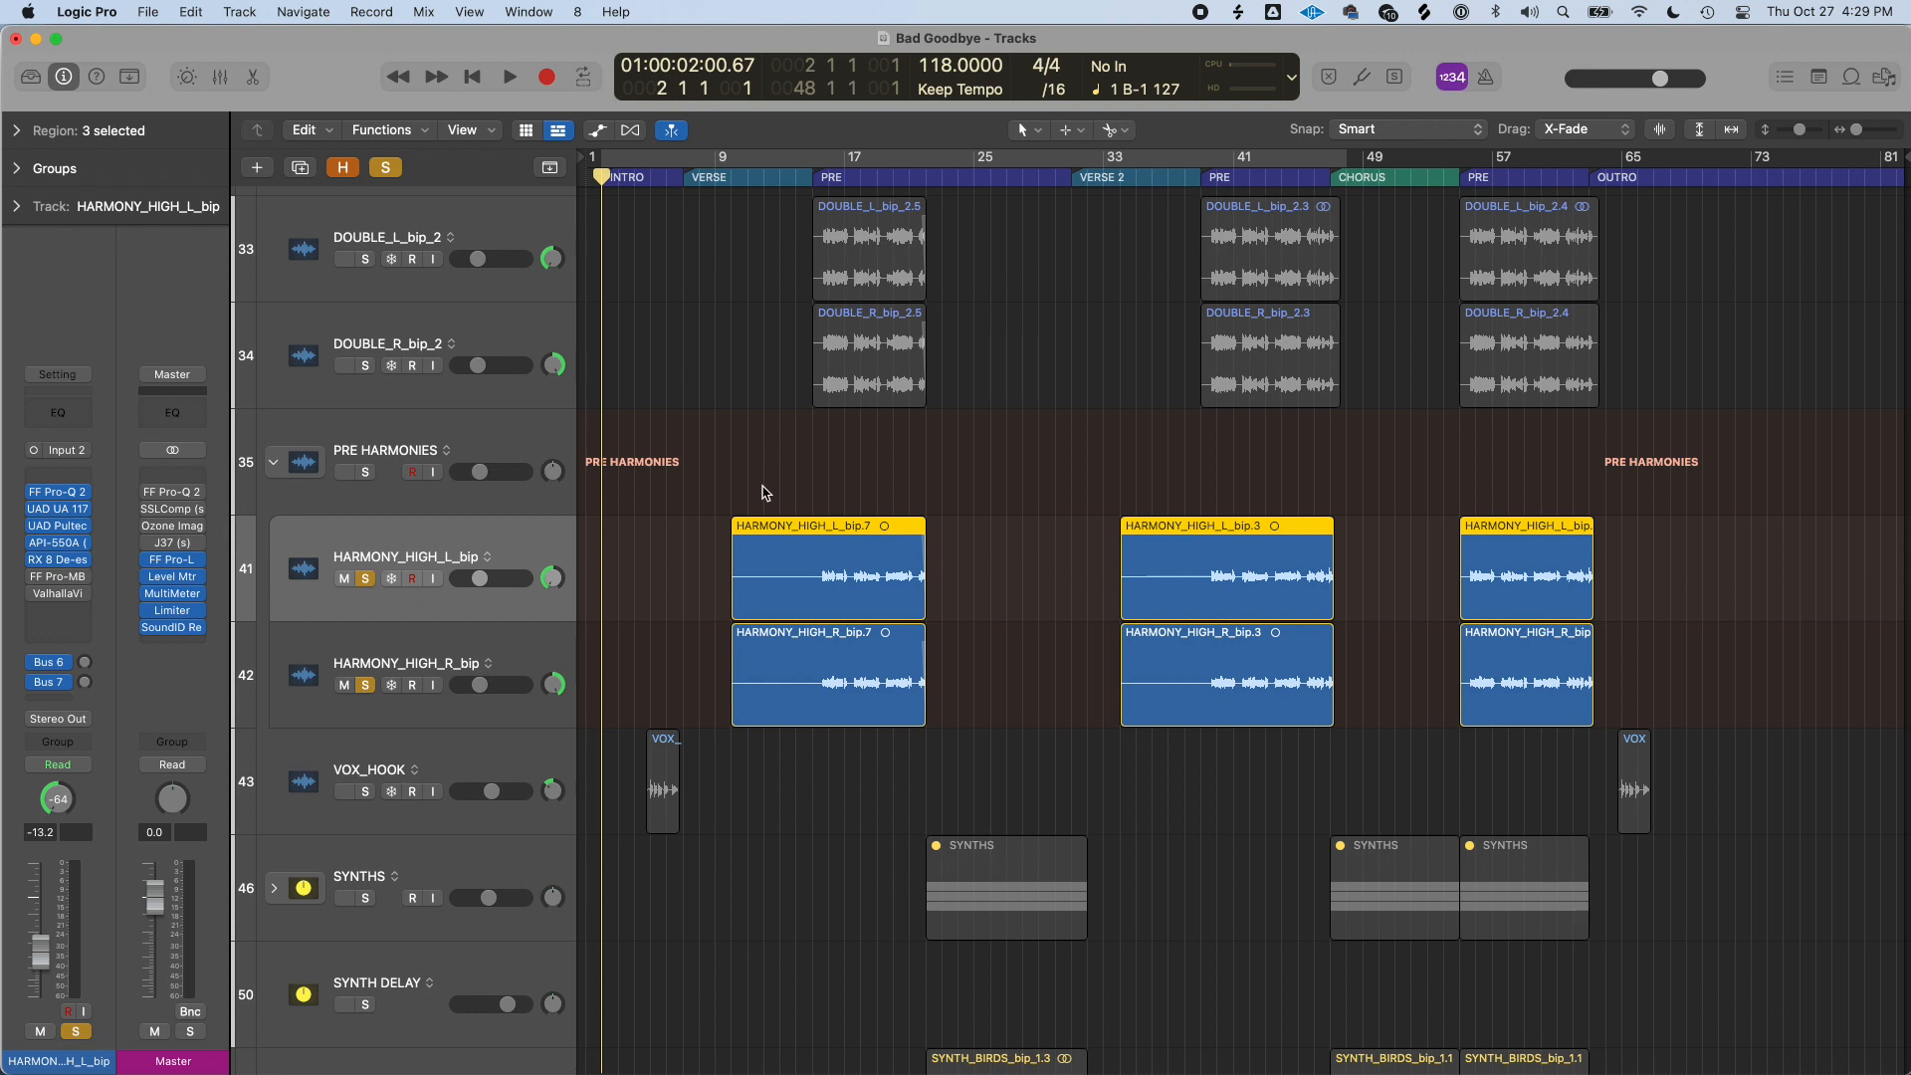
left_click(812, 178)
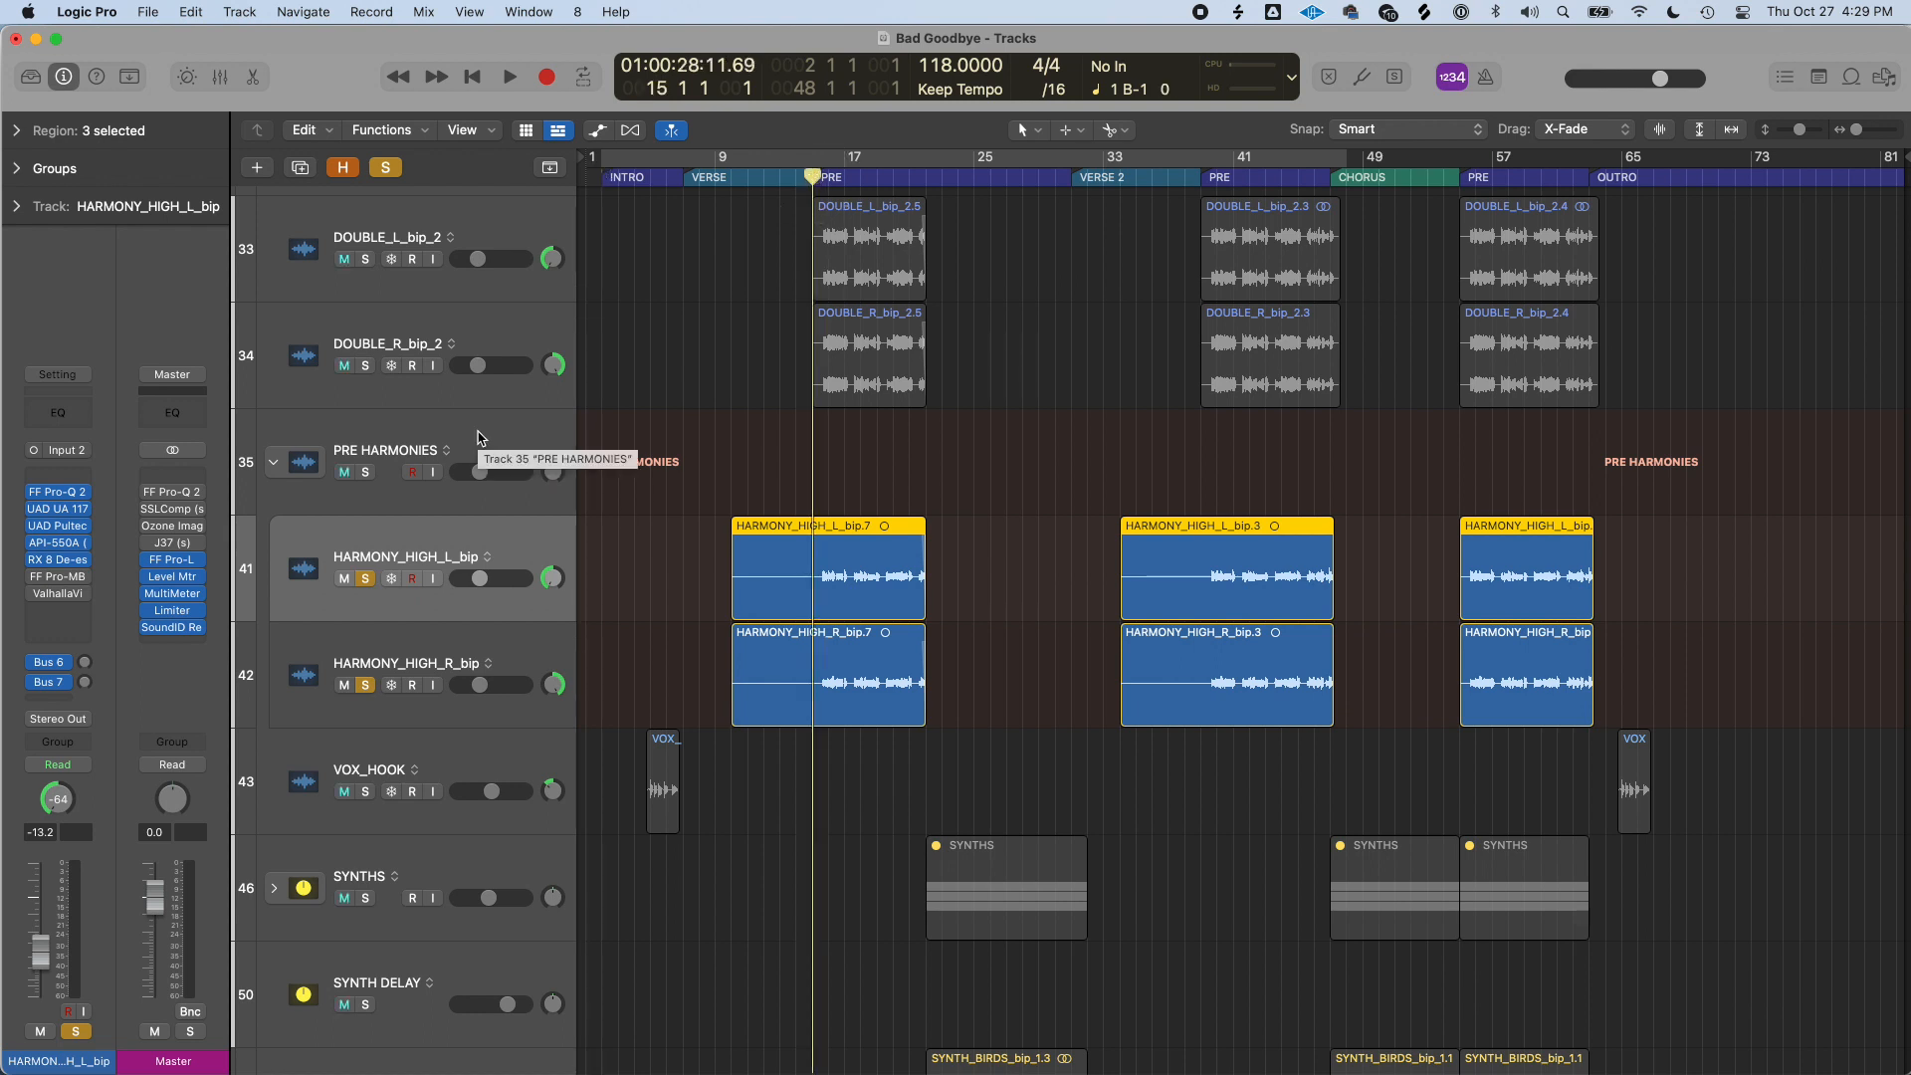
Step: Turn off the harmony solos and look over the PRE HARMONIES stack and its HARMONY_HIGH_L_bip and HARMONY_HIGH_R_bip tracks
left_click(478, 437)
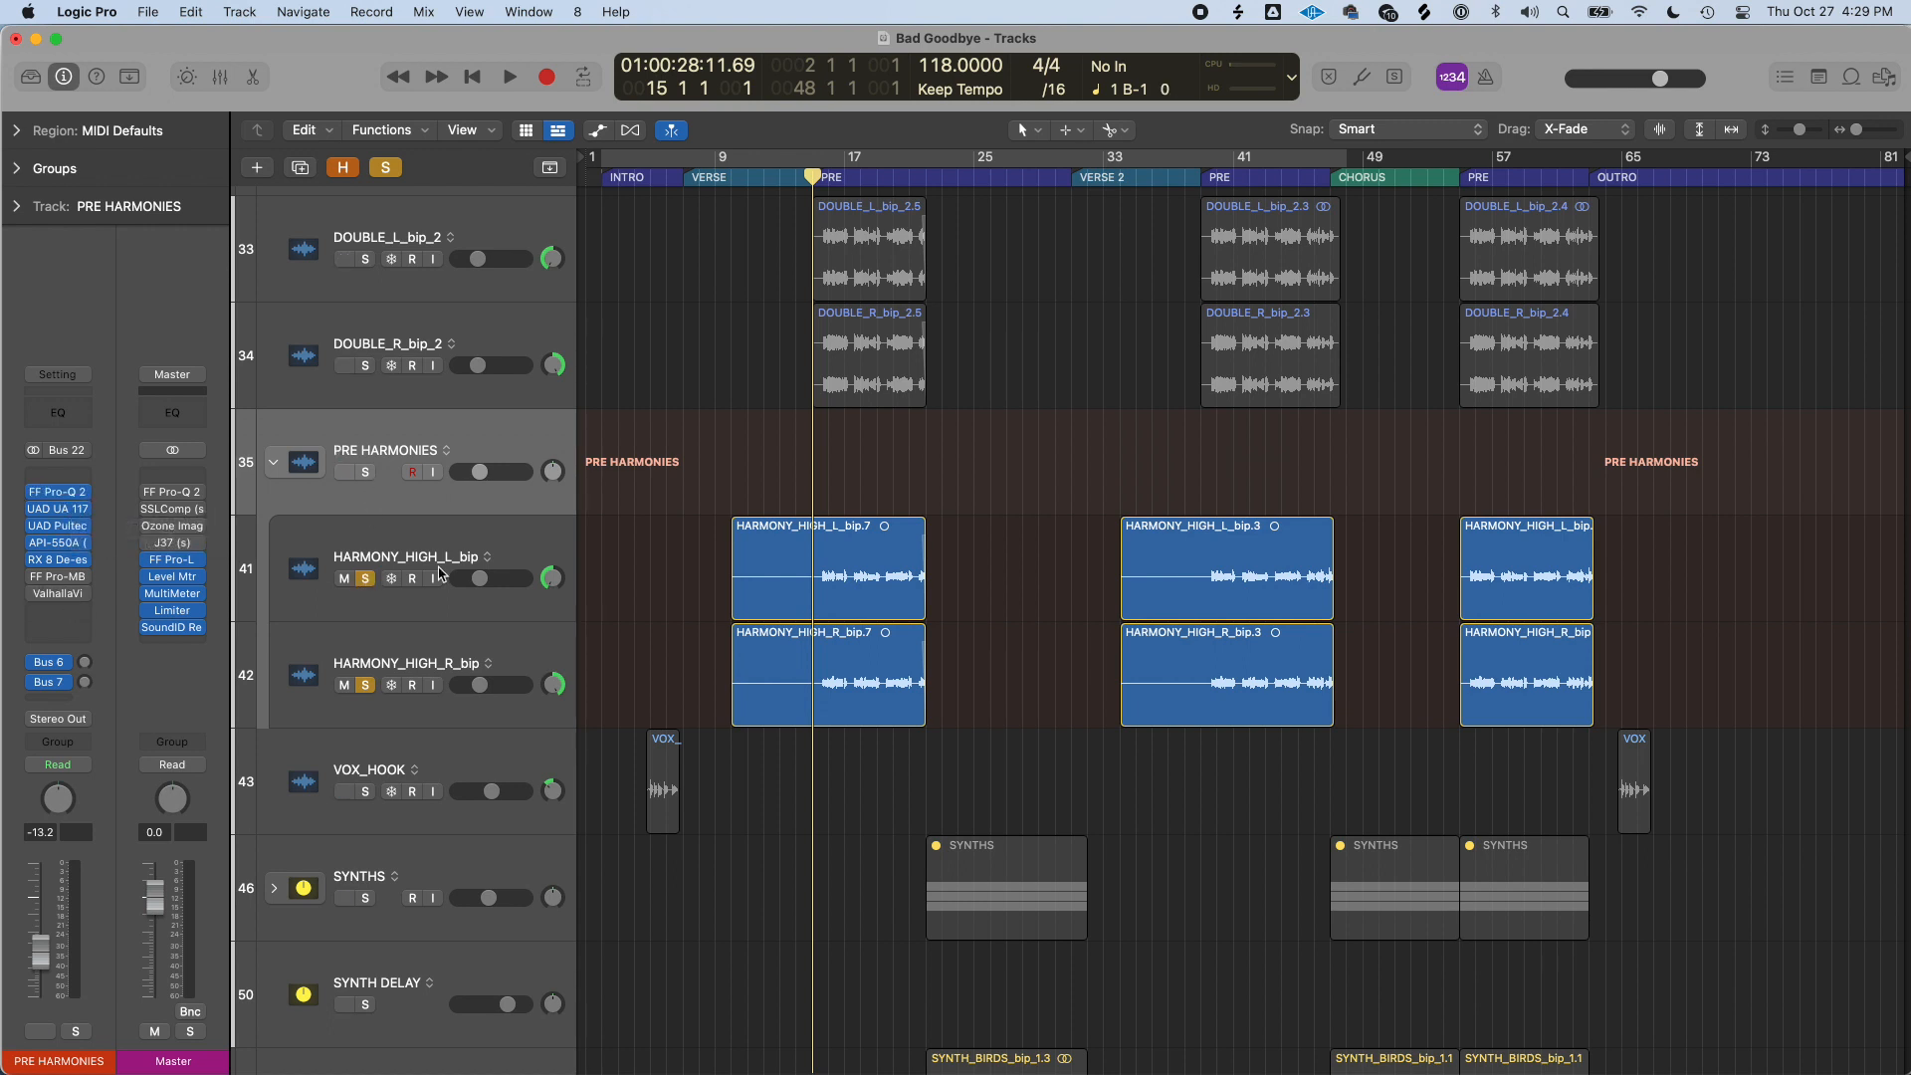
left_click(498, 549)
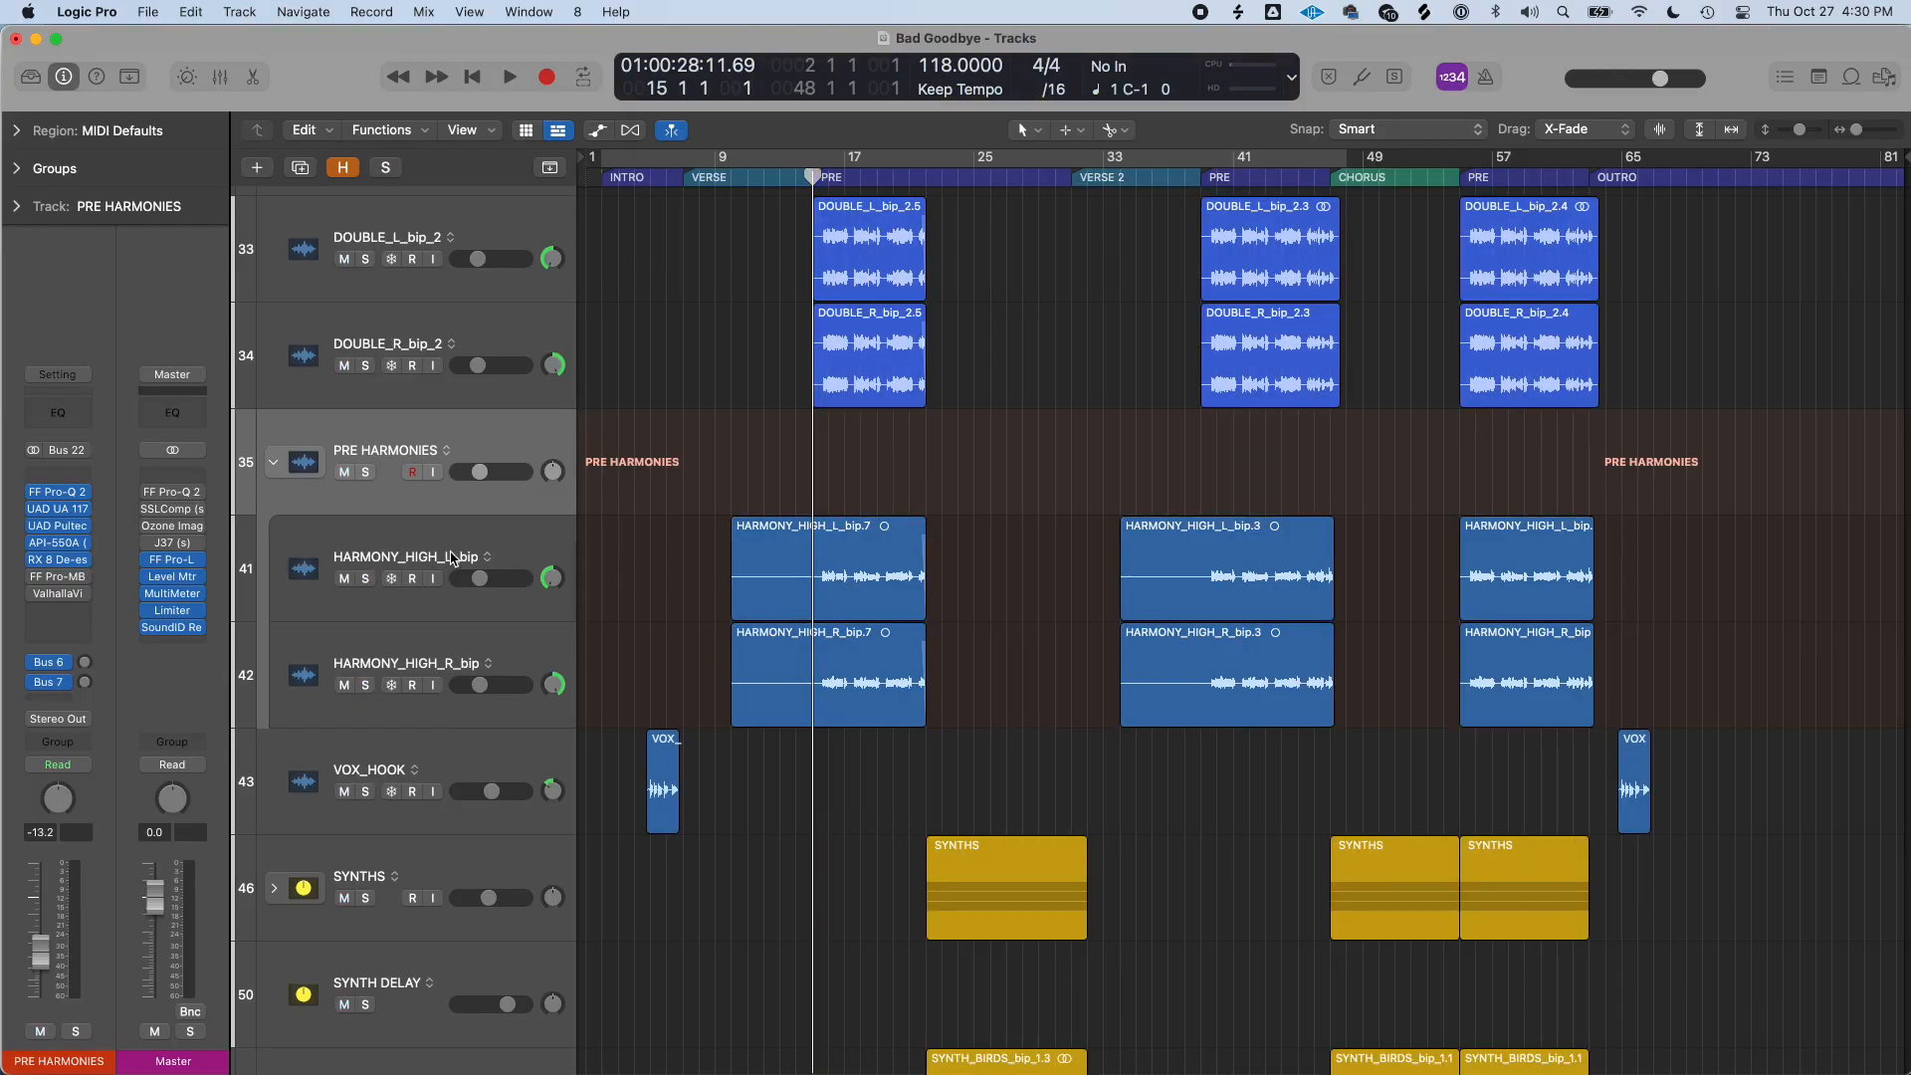
left_click(473, 547)
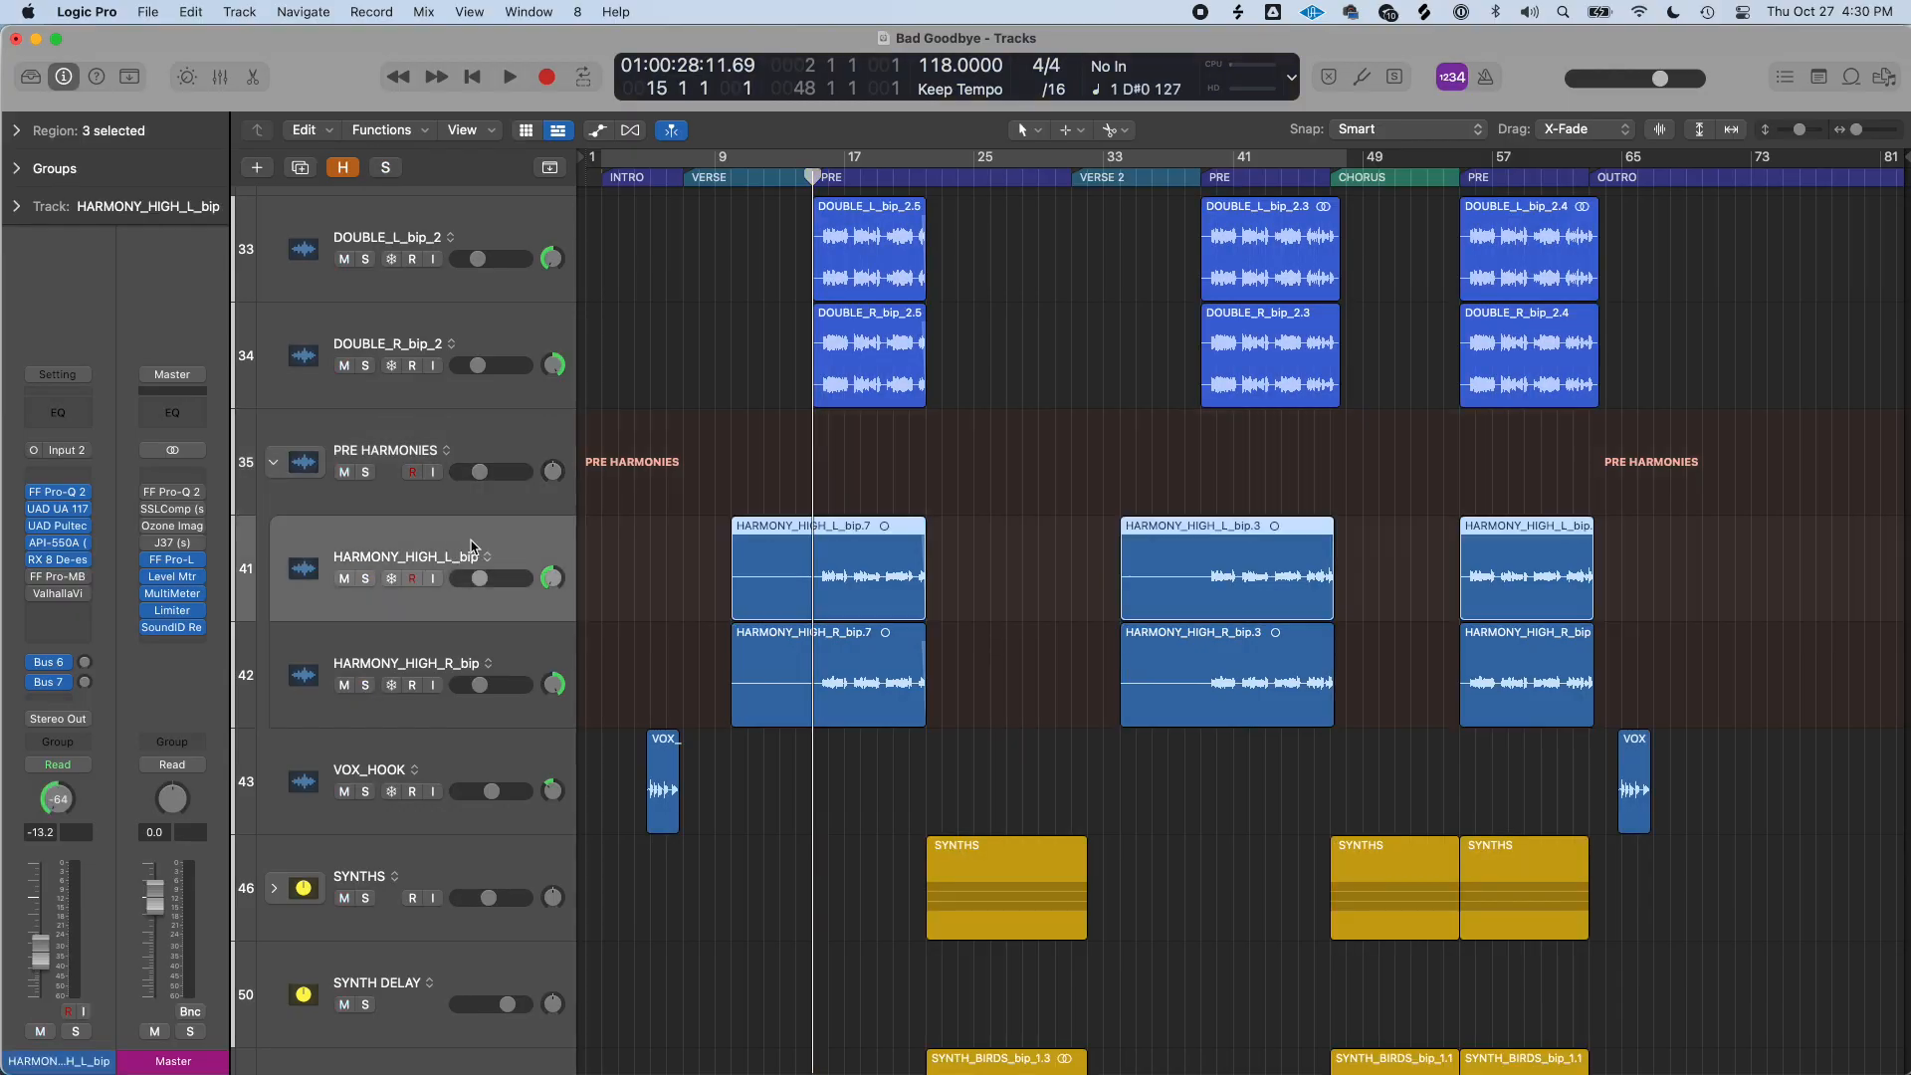
left_click(517, 661)
left_click(517, 446)
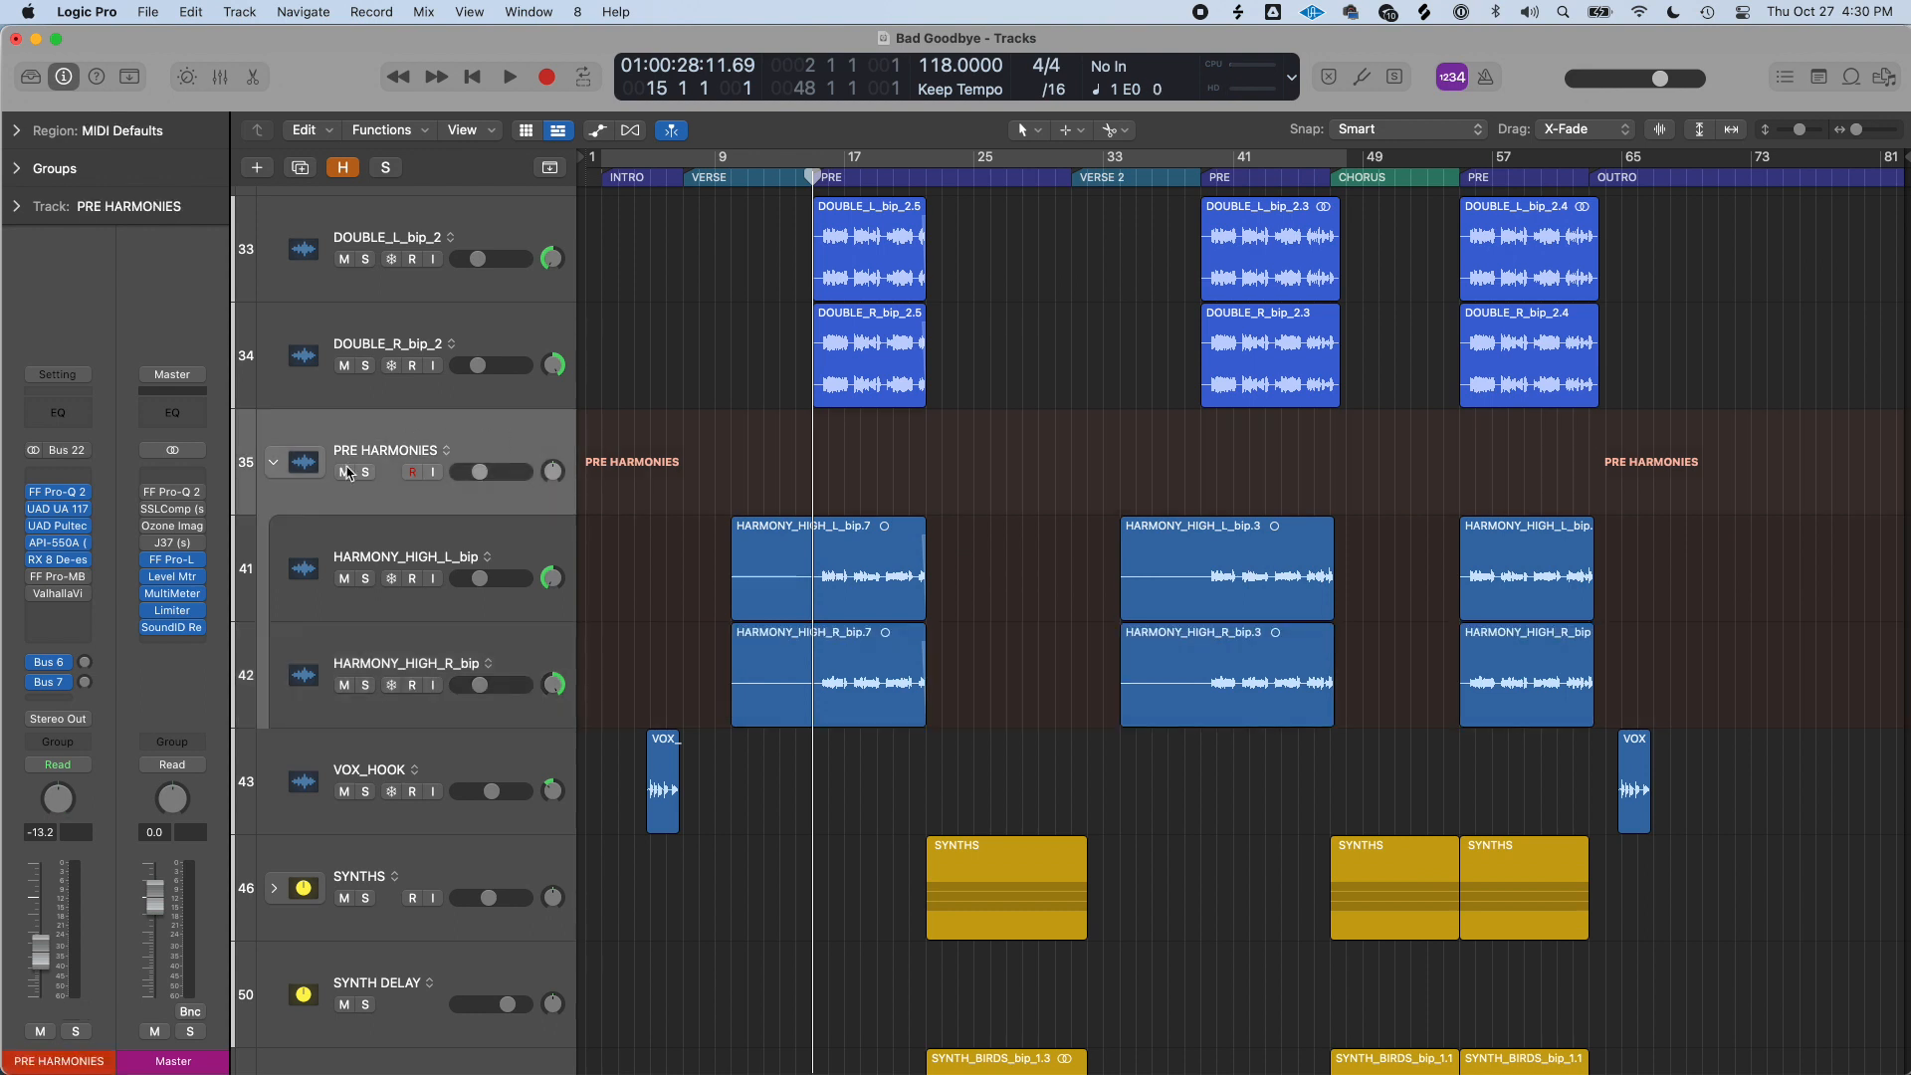
Step: Collapse the PRE HARMONIES stack and export it into VOCALS with volume/pan automation and only Track Name in the filename pattern
left_click(273, 466)
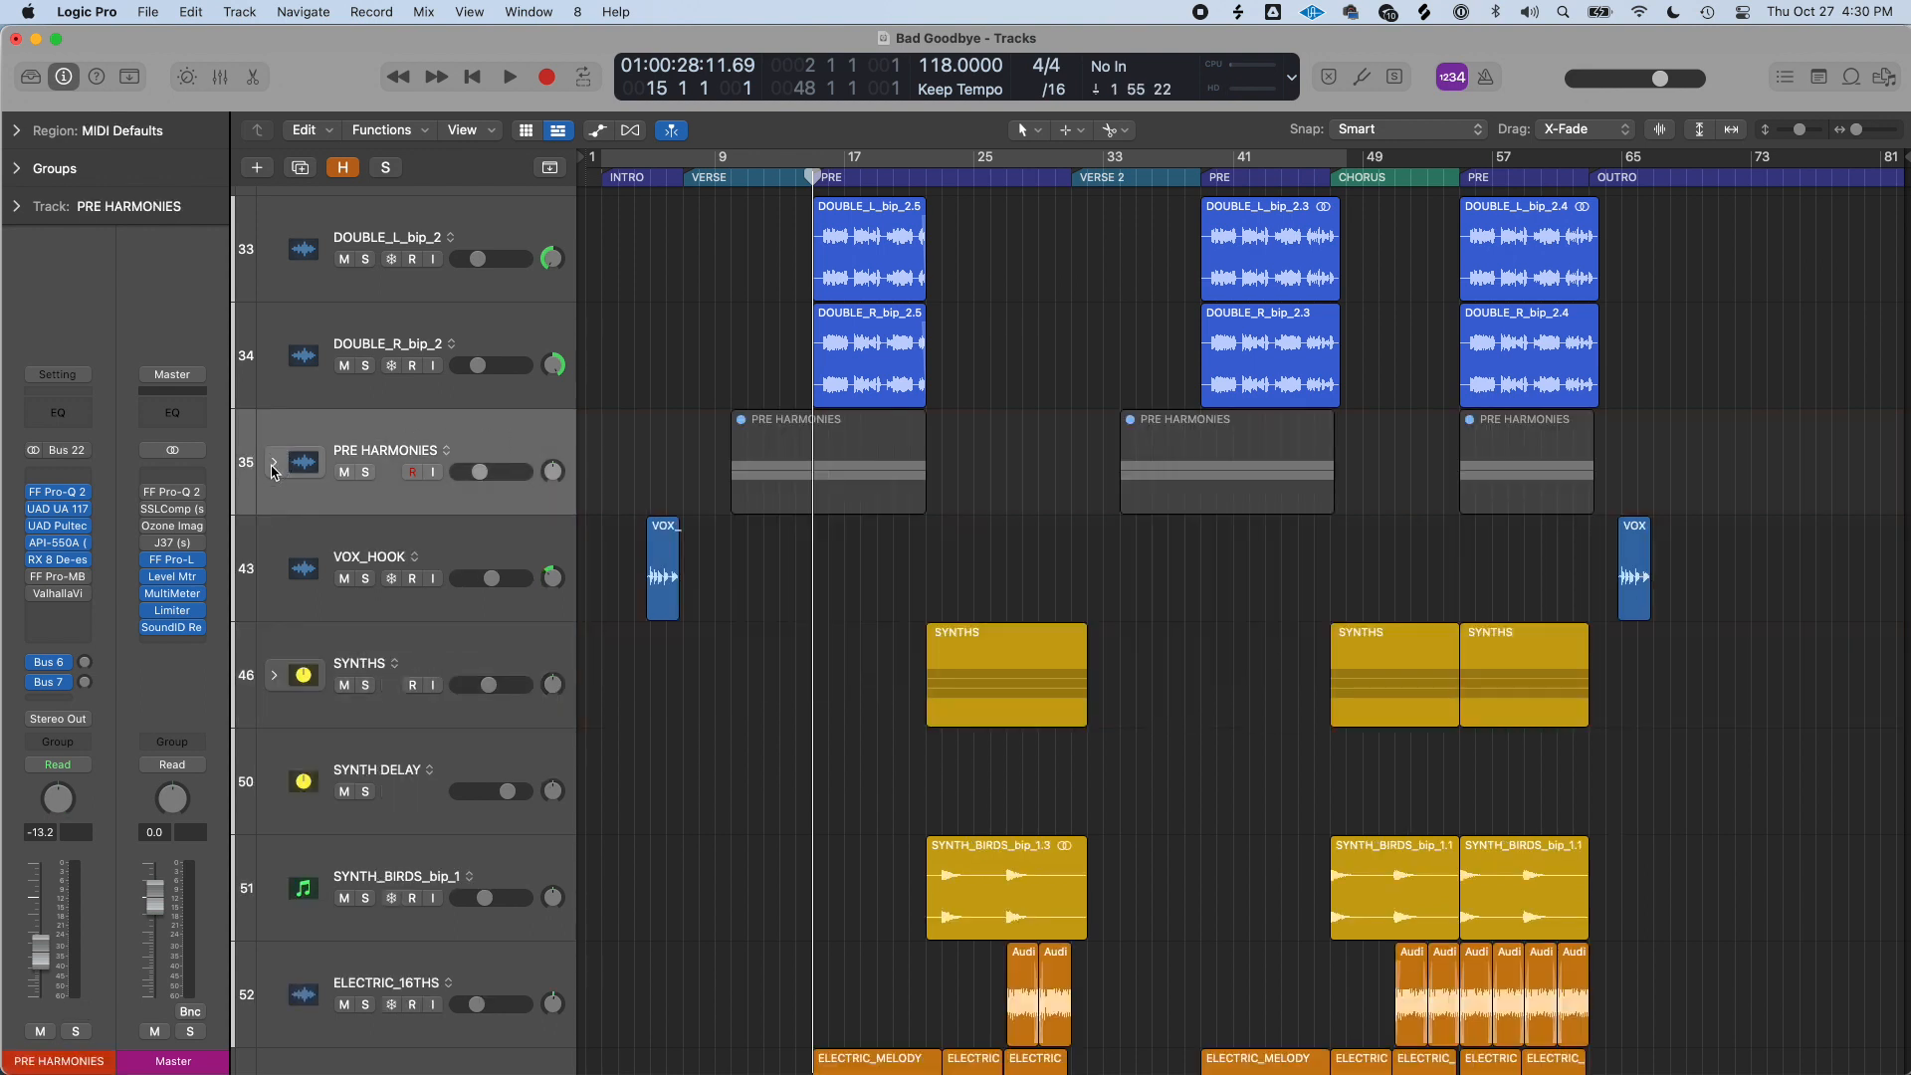
key("super+e")
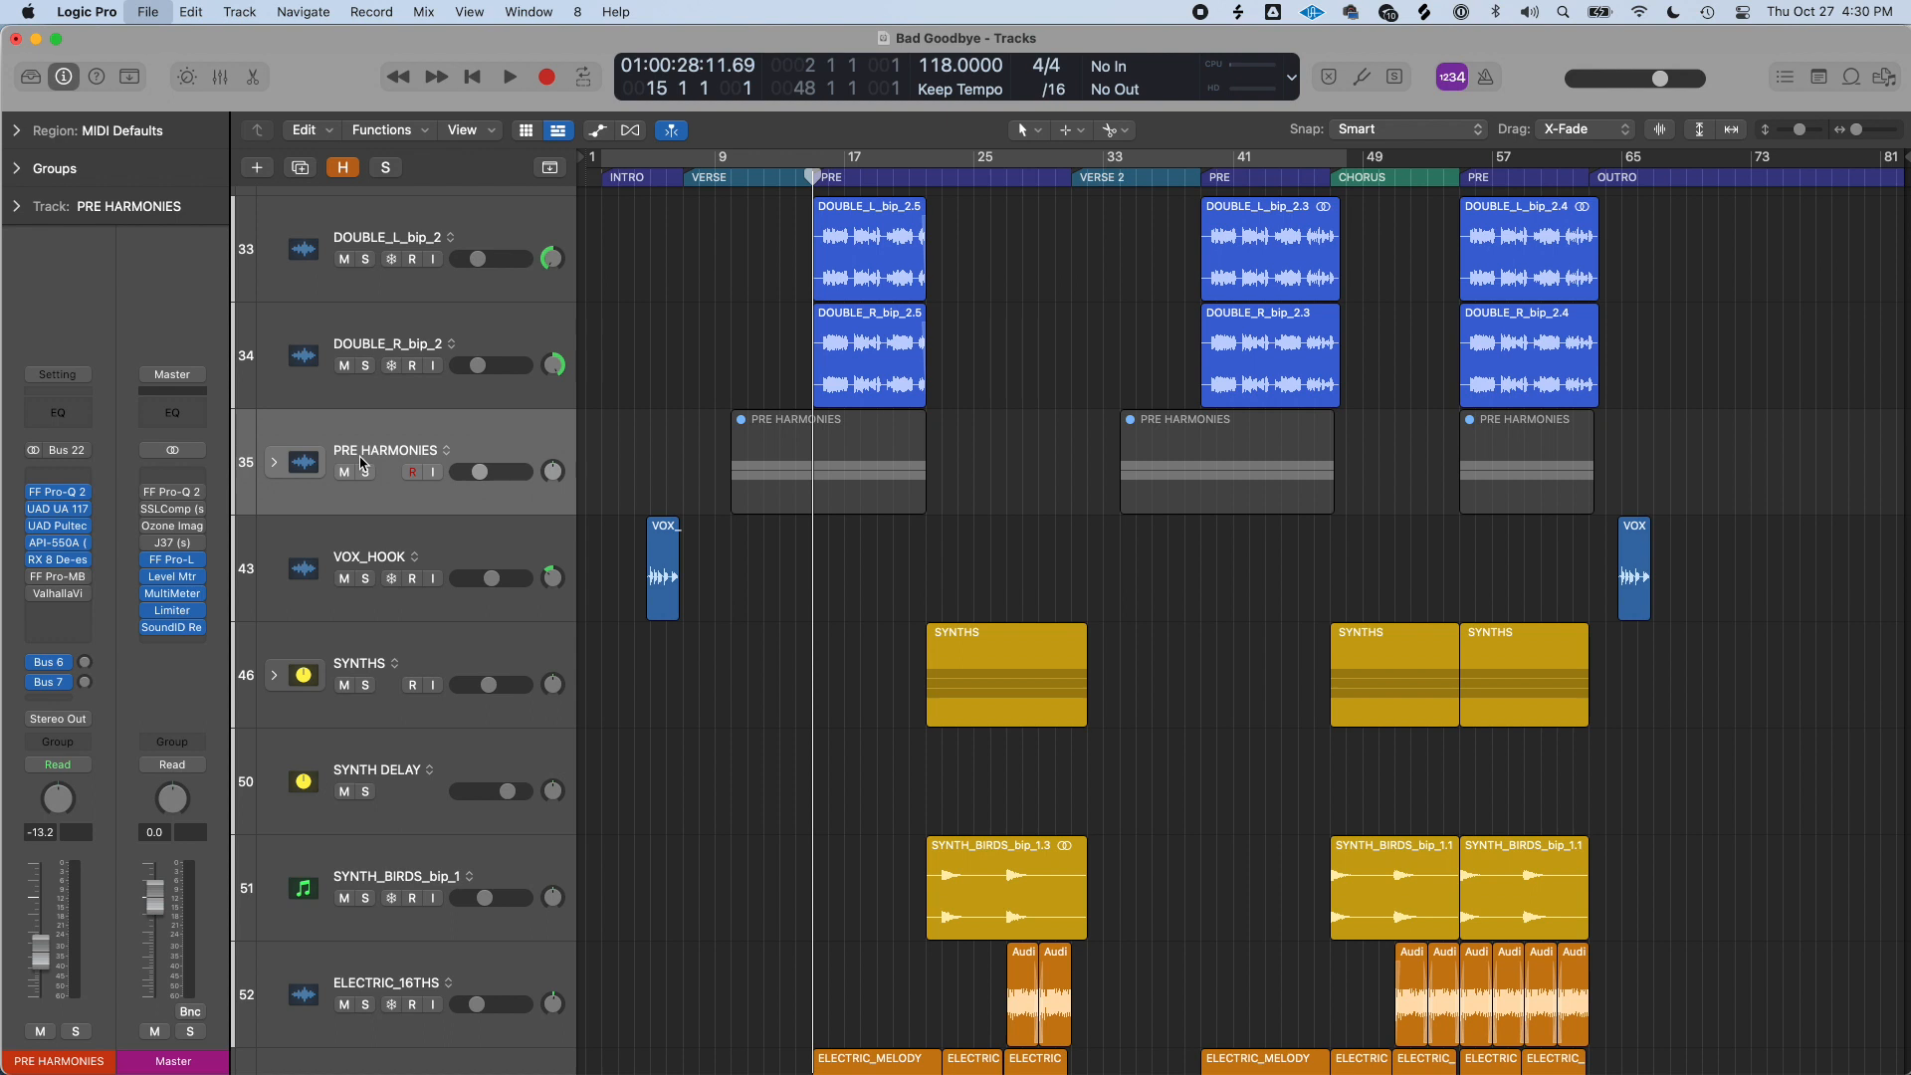
left_click(1059, 473)
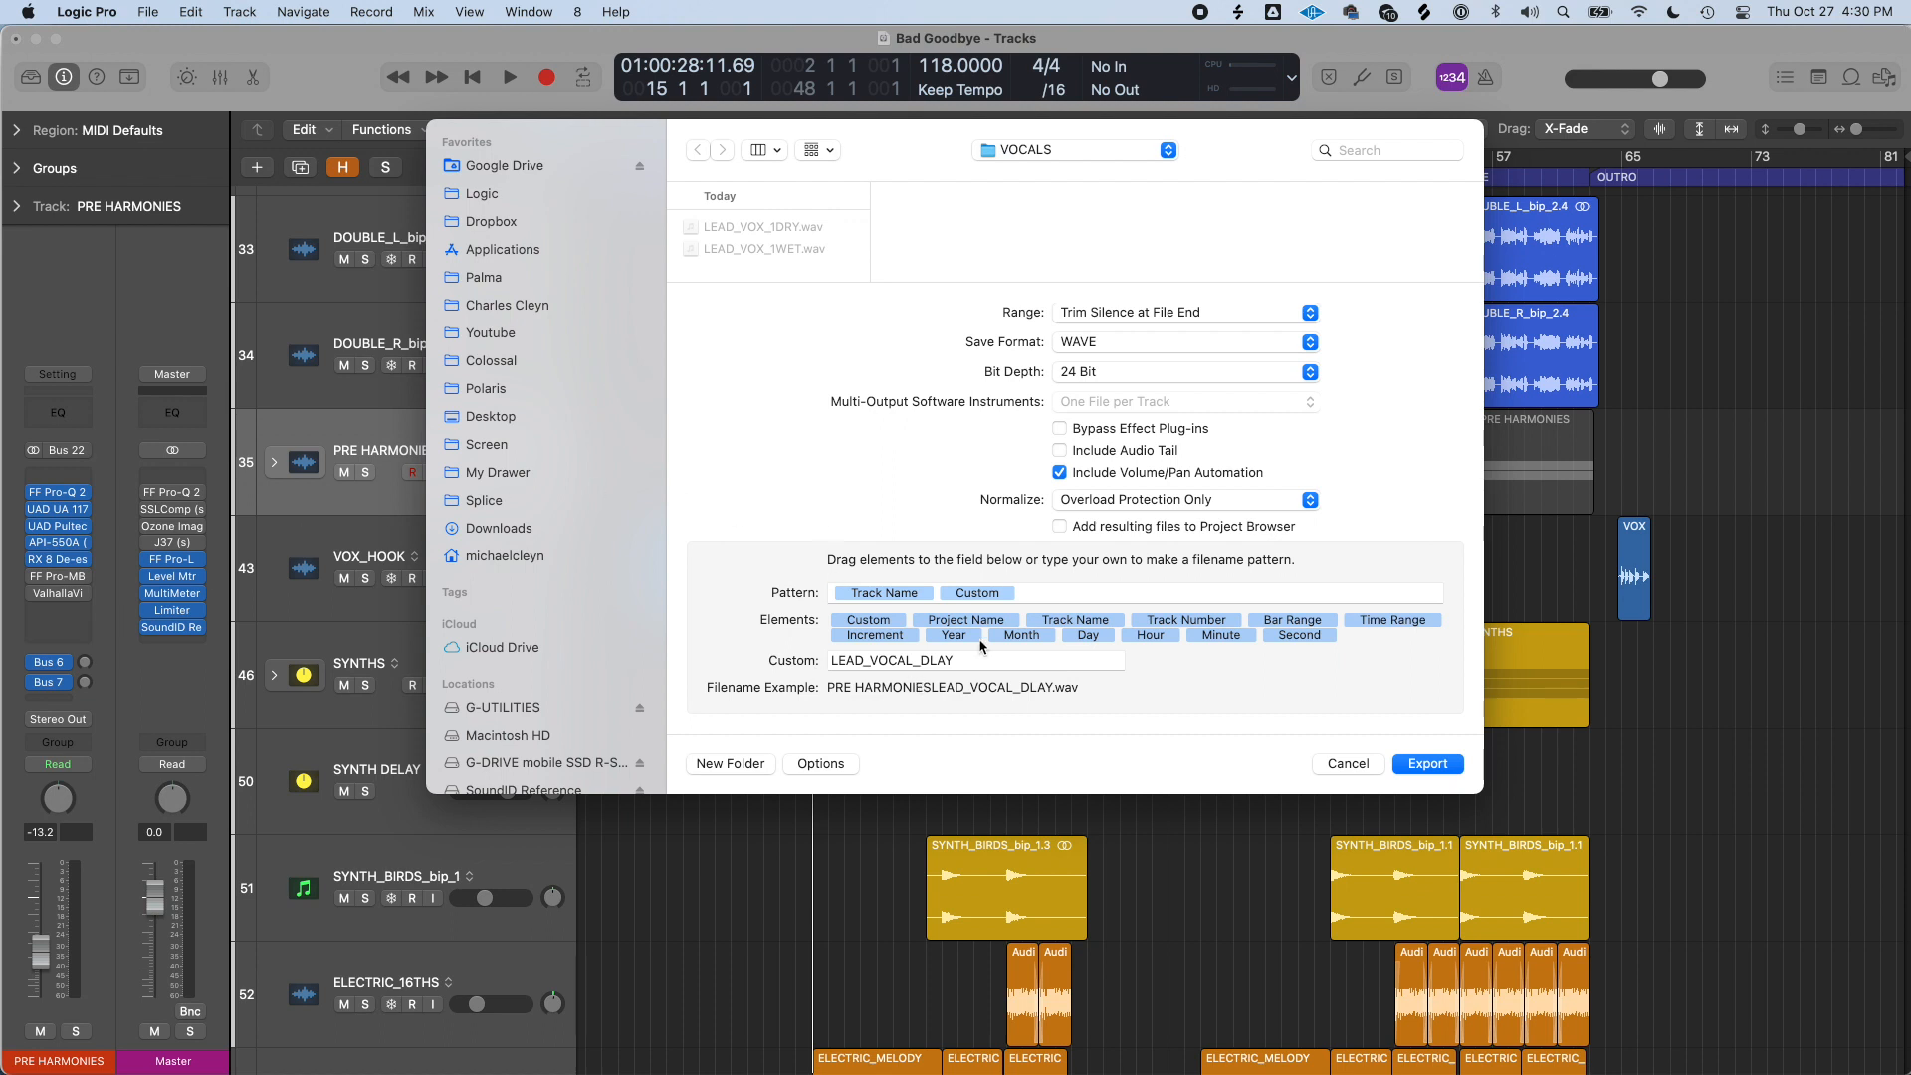
left_click(977, 594)
key("BackSpace")
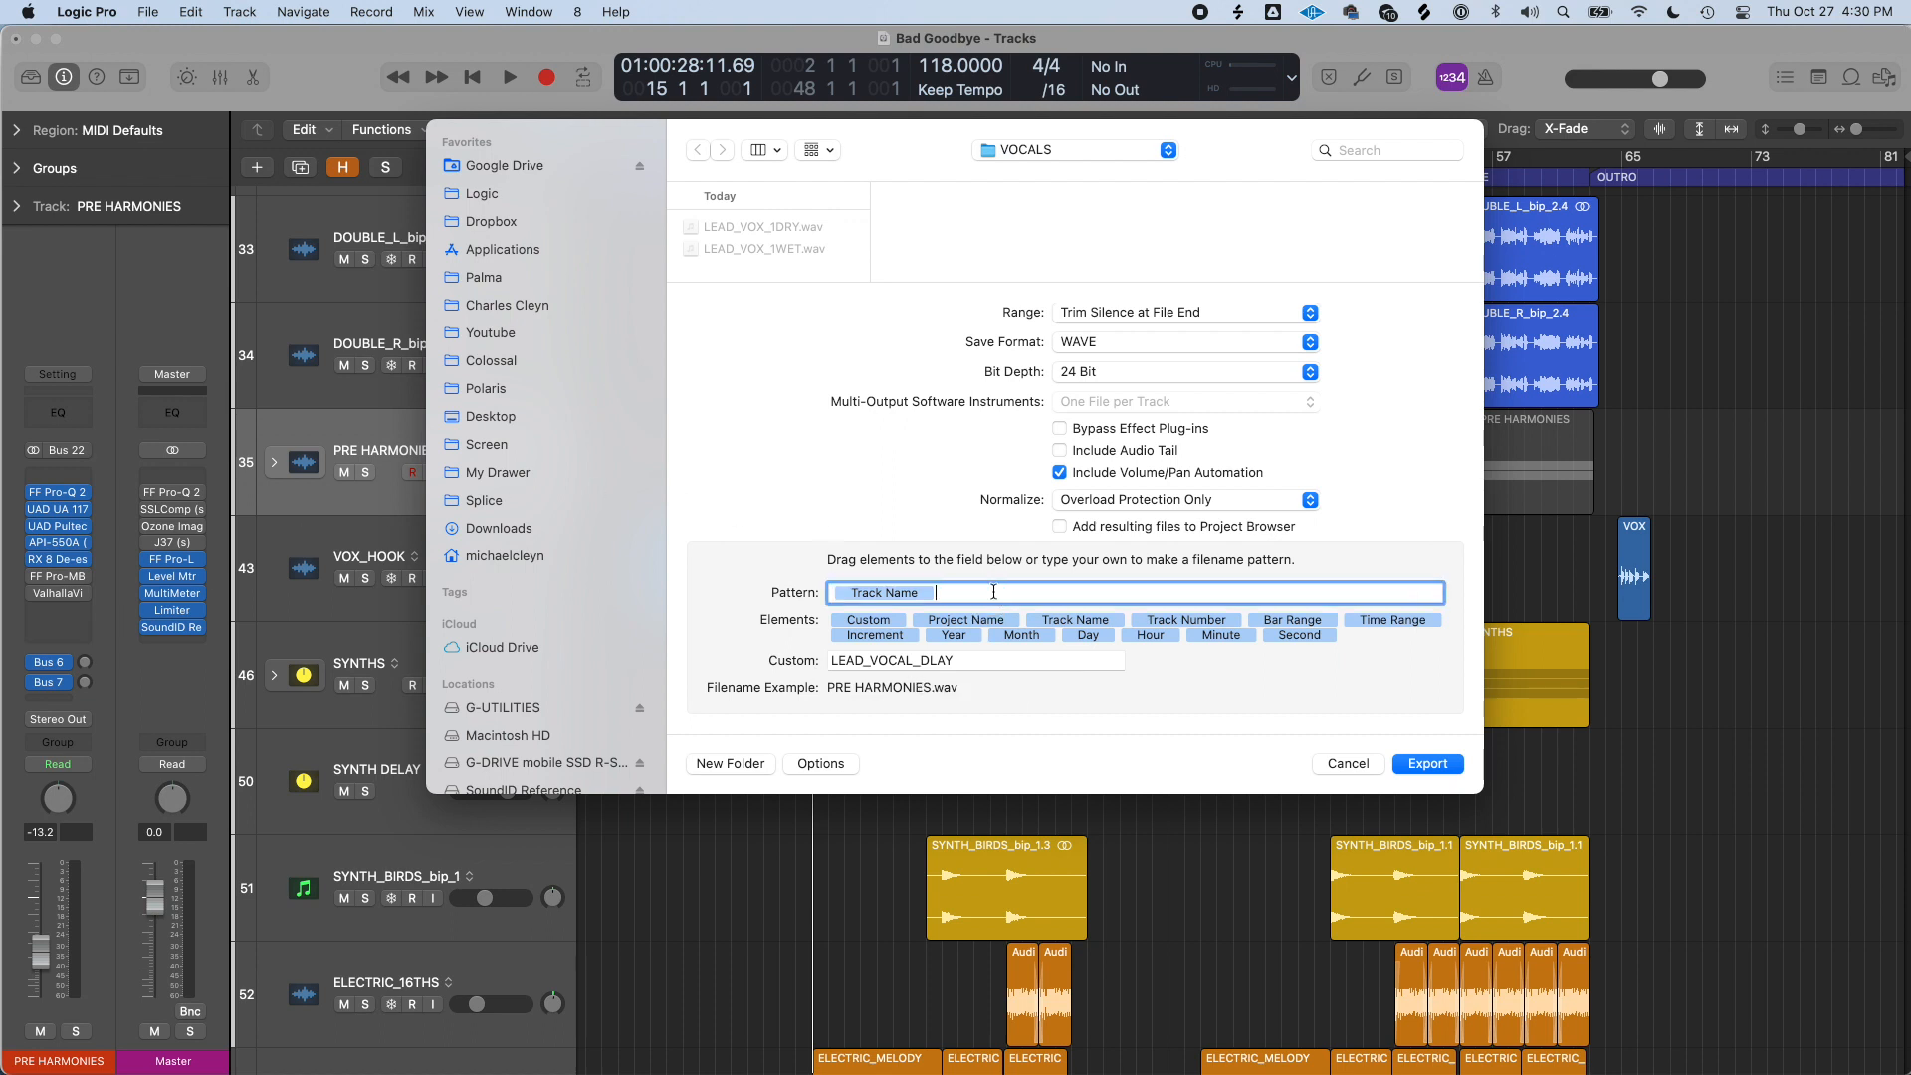
left_click(1433, 768)
Step: Expand the SYNTHS stack, place the playhead at bar 23 and solo the stack to listen to it
left_click(274, 527)
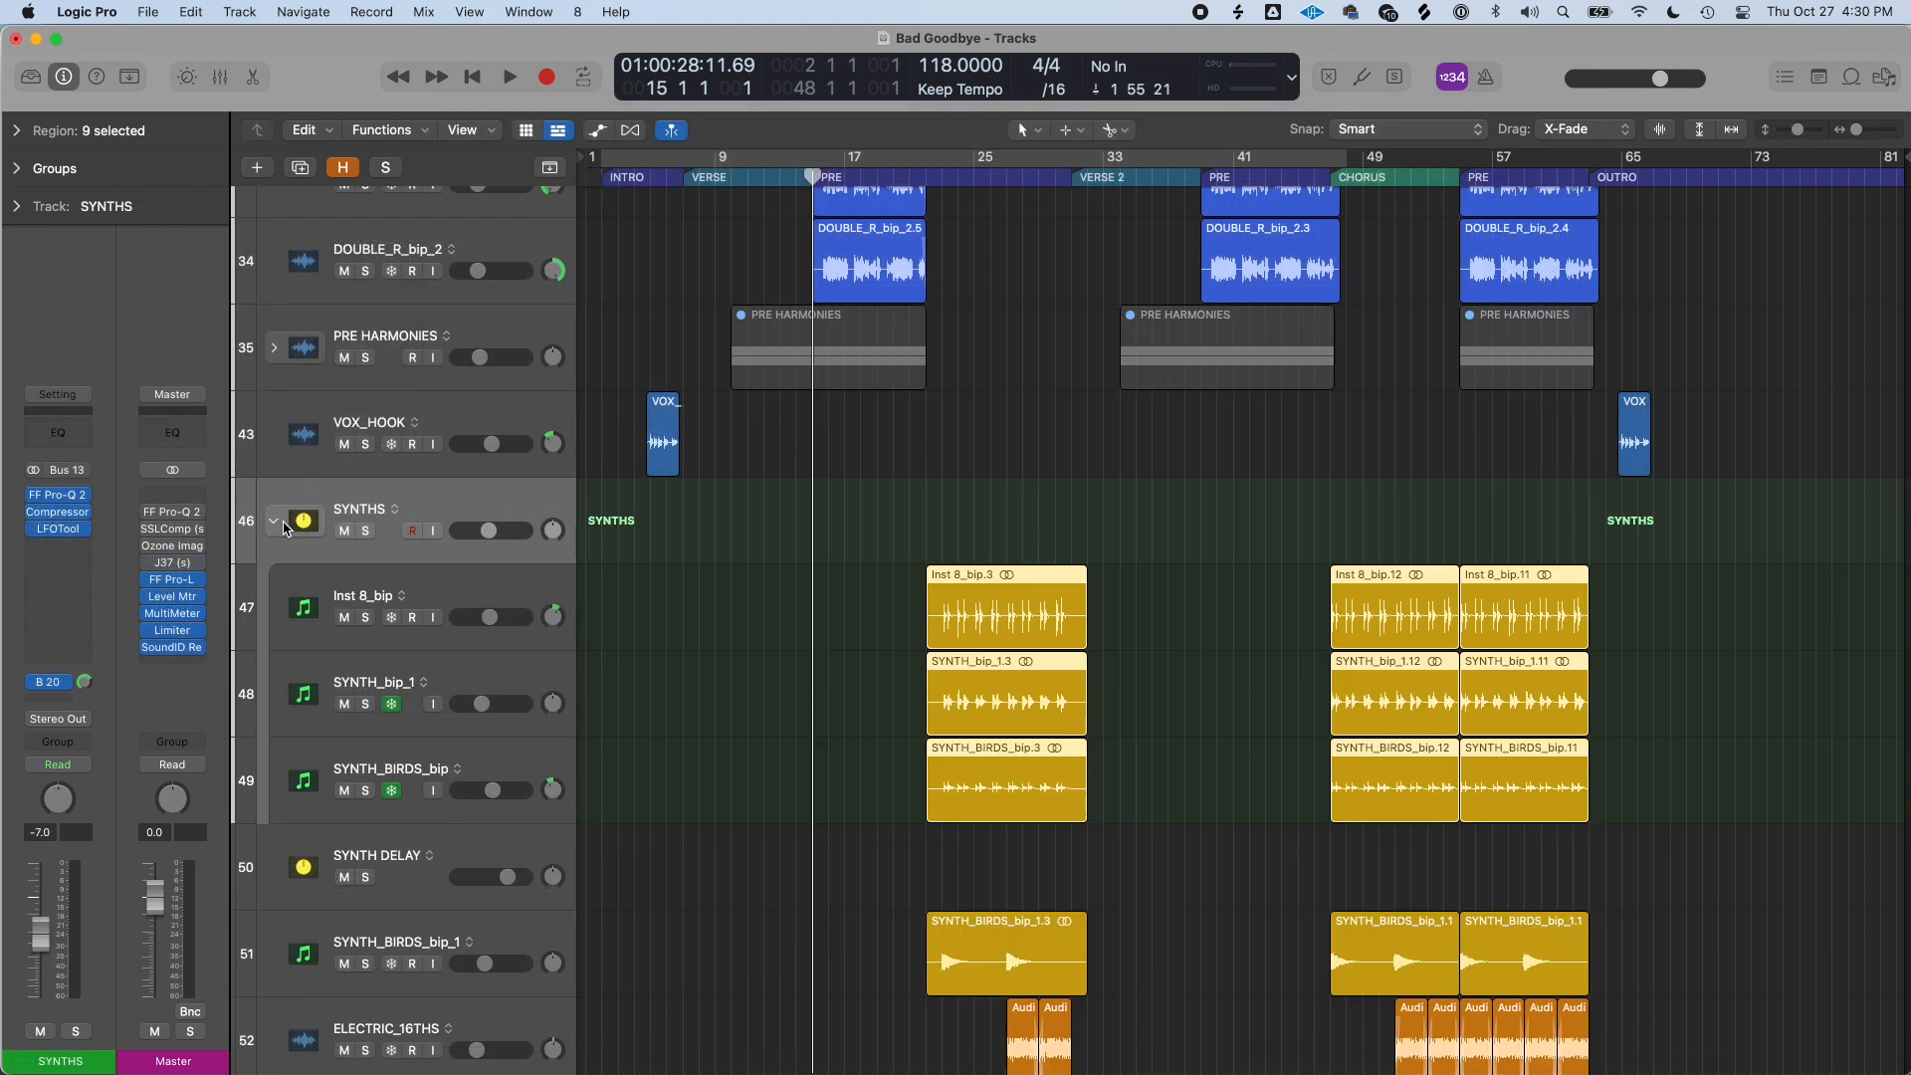
scroll(444, 529, "down", 3)
key("super+Down")
left_click(365, 380)
left_click(364, 379)
left_click(941, 173)
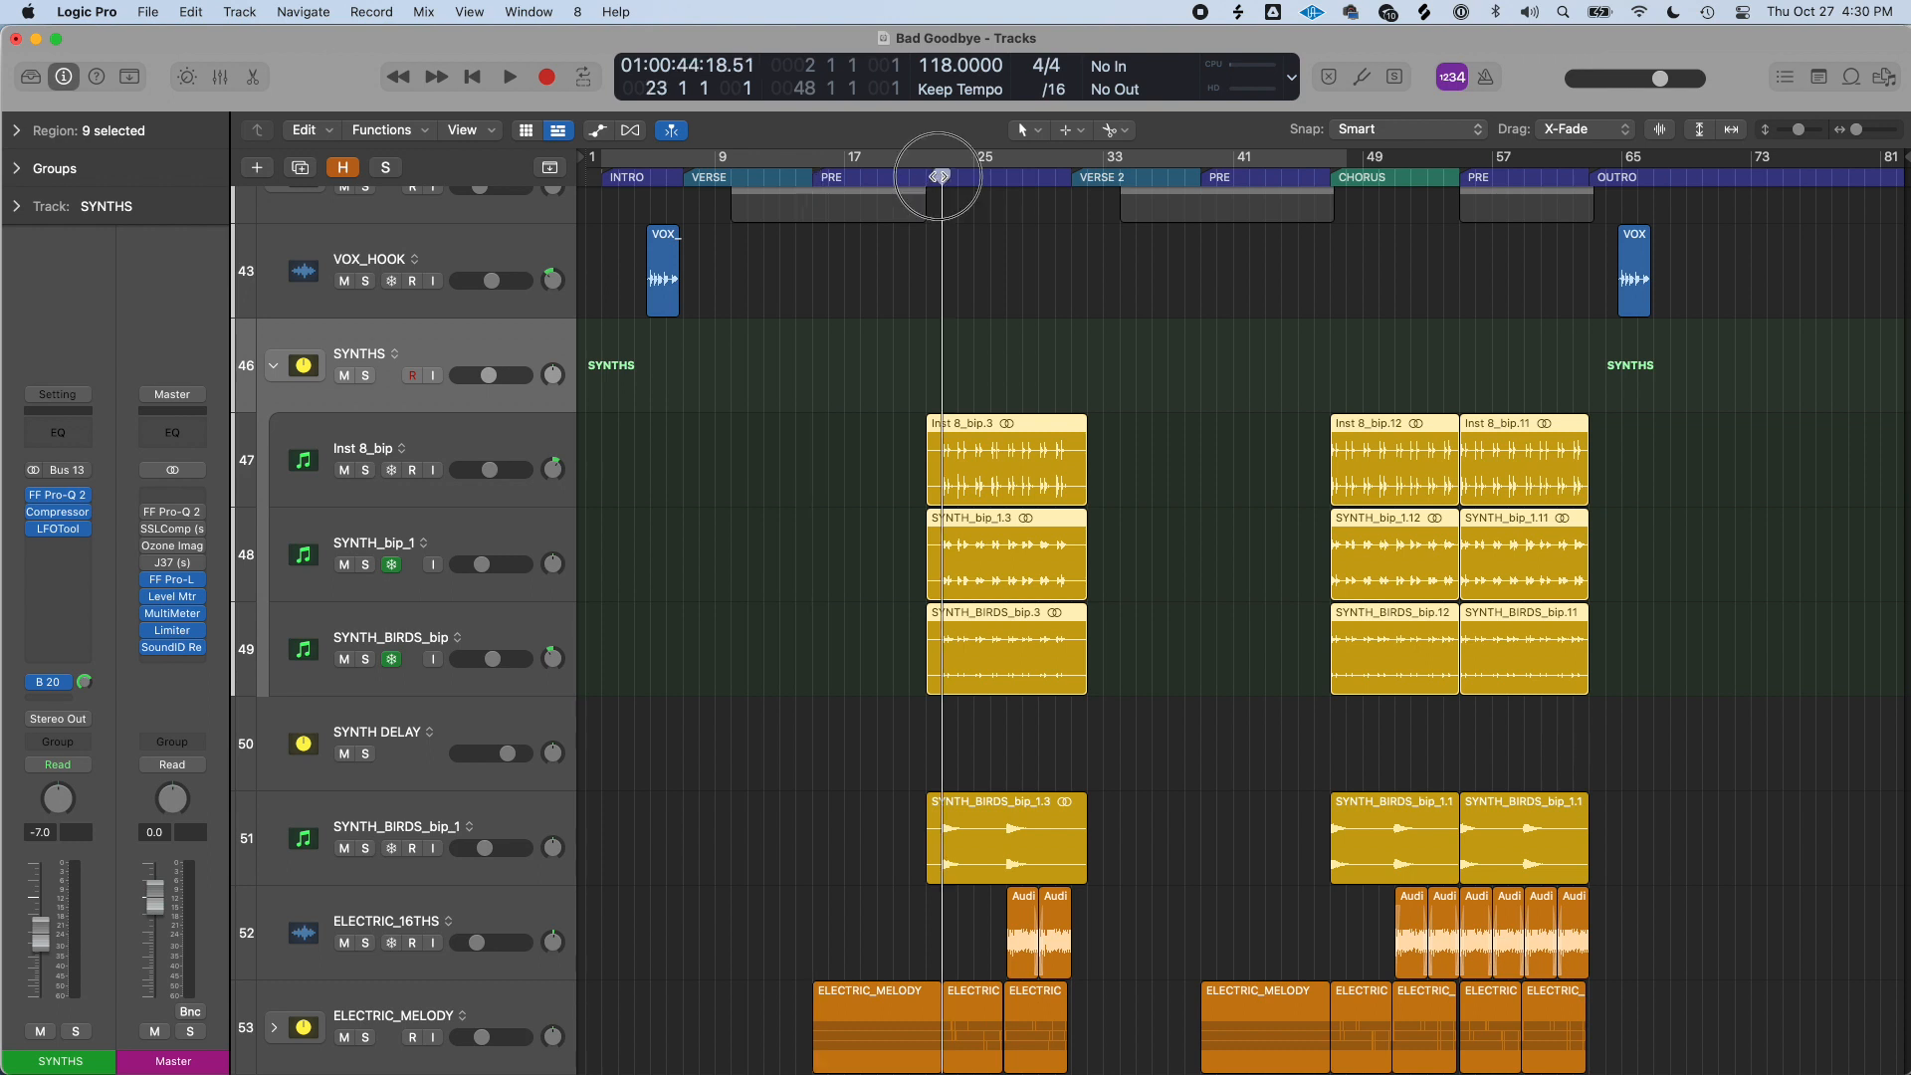
left_click(365, 376)
left_click(482, 348)
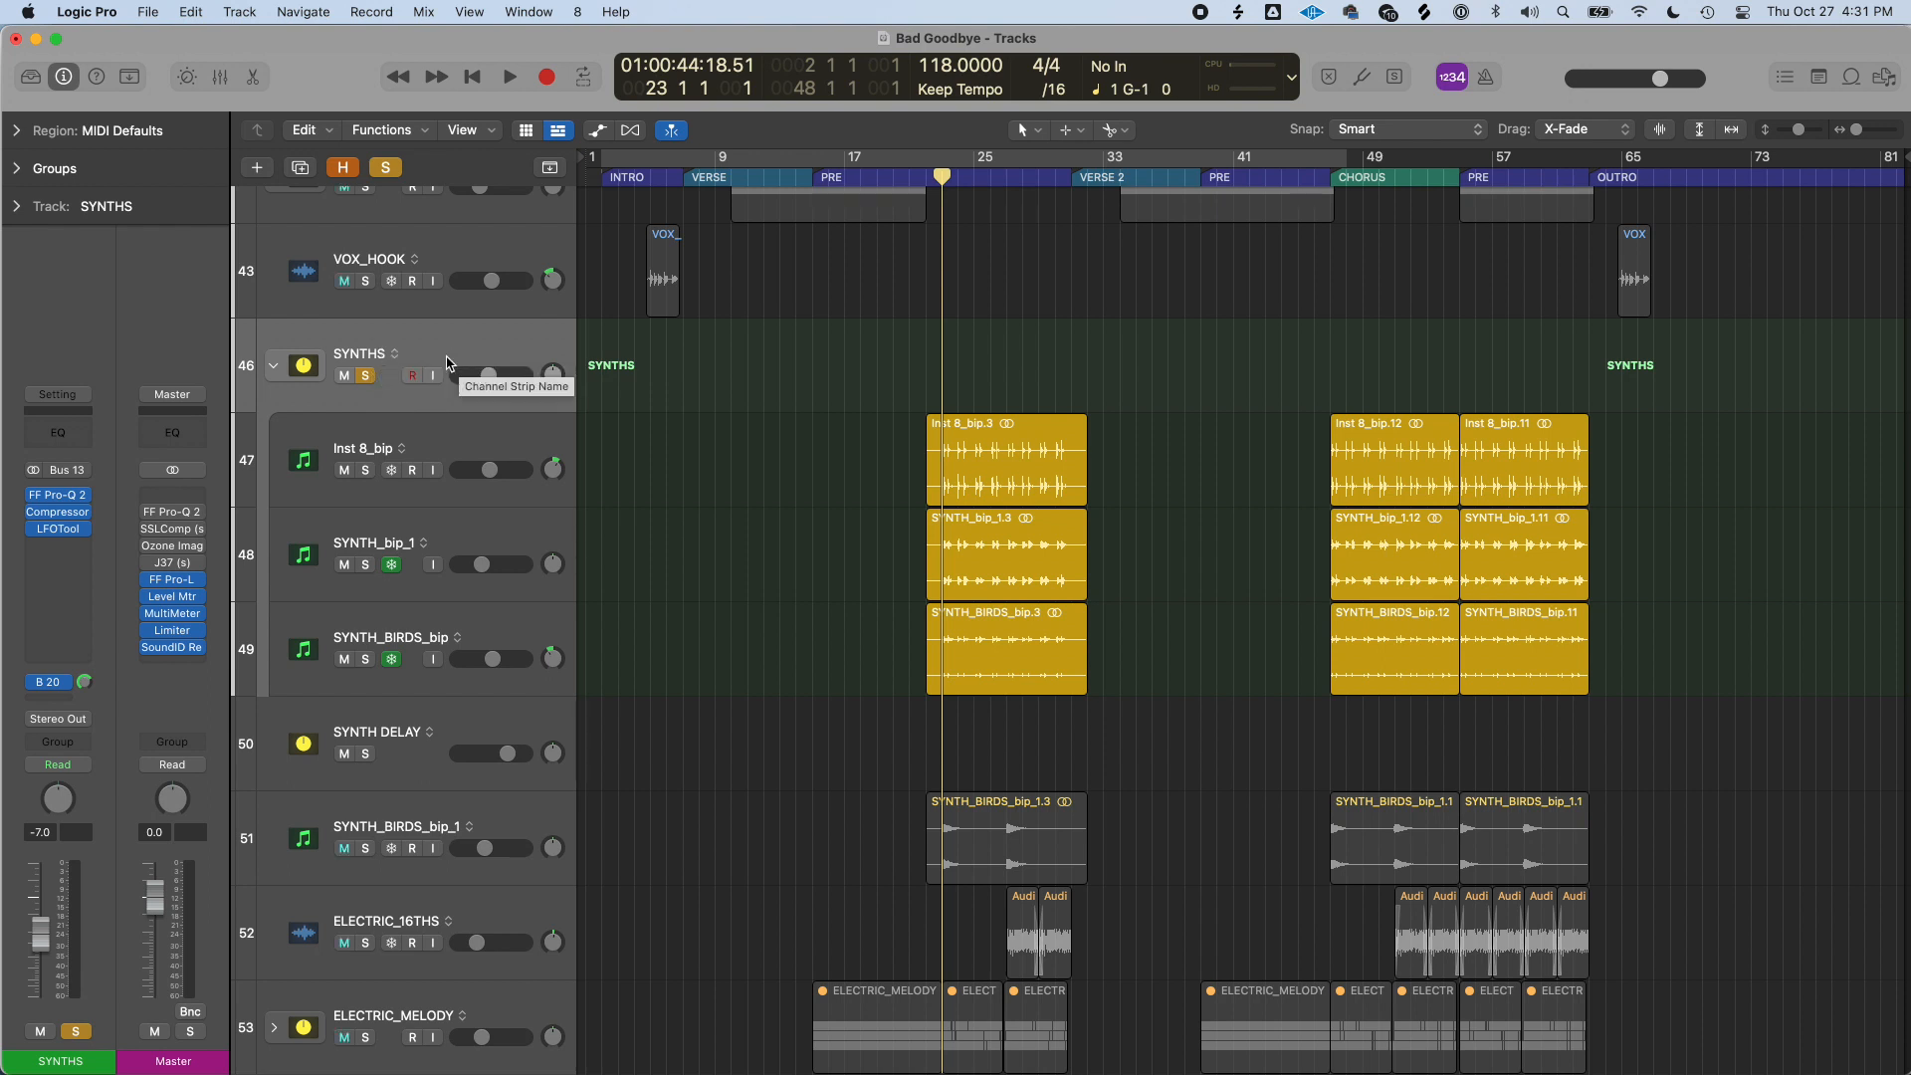
Step: Unsolo the SYNTHS stack and select its individual tracks from Inst 8_bip downward
left_click(365, 376)
left_click(439, 441)
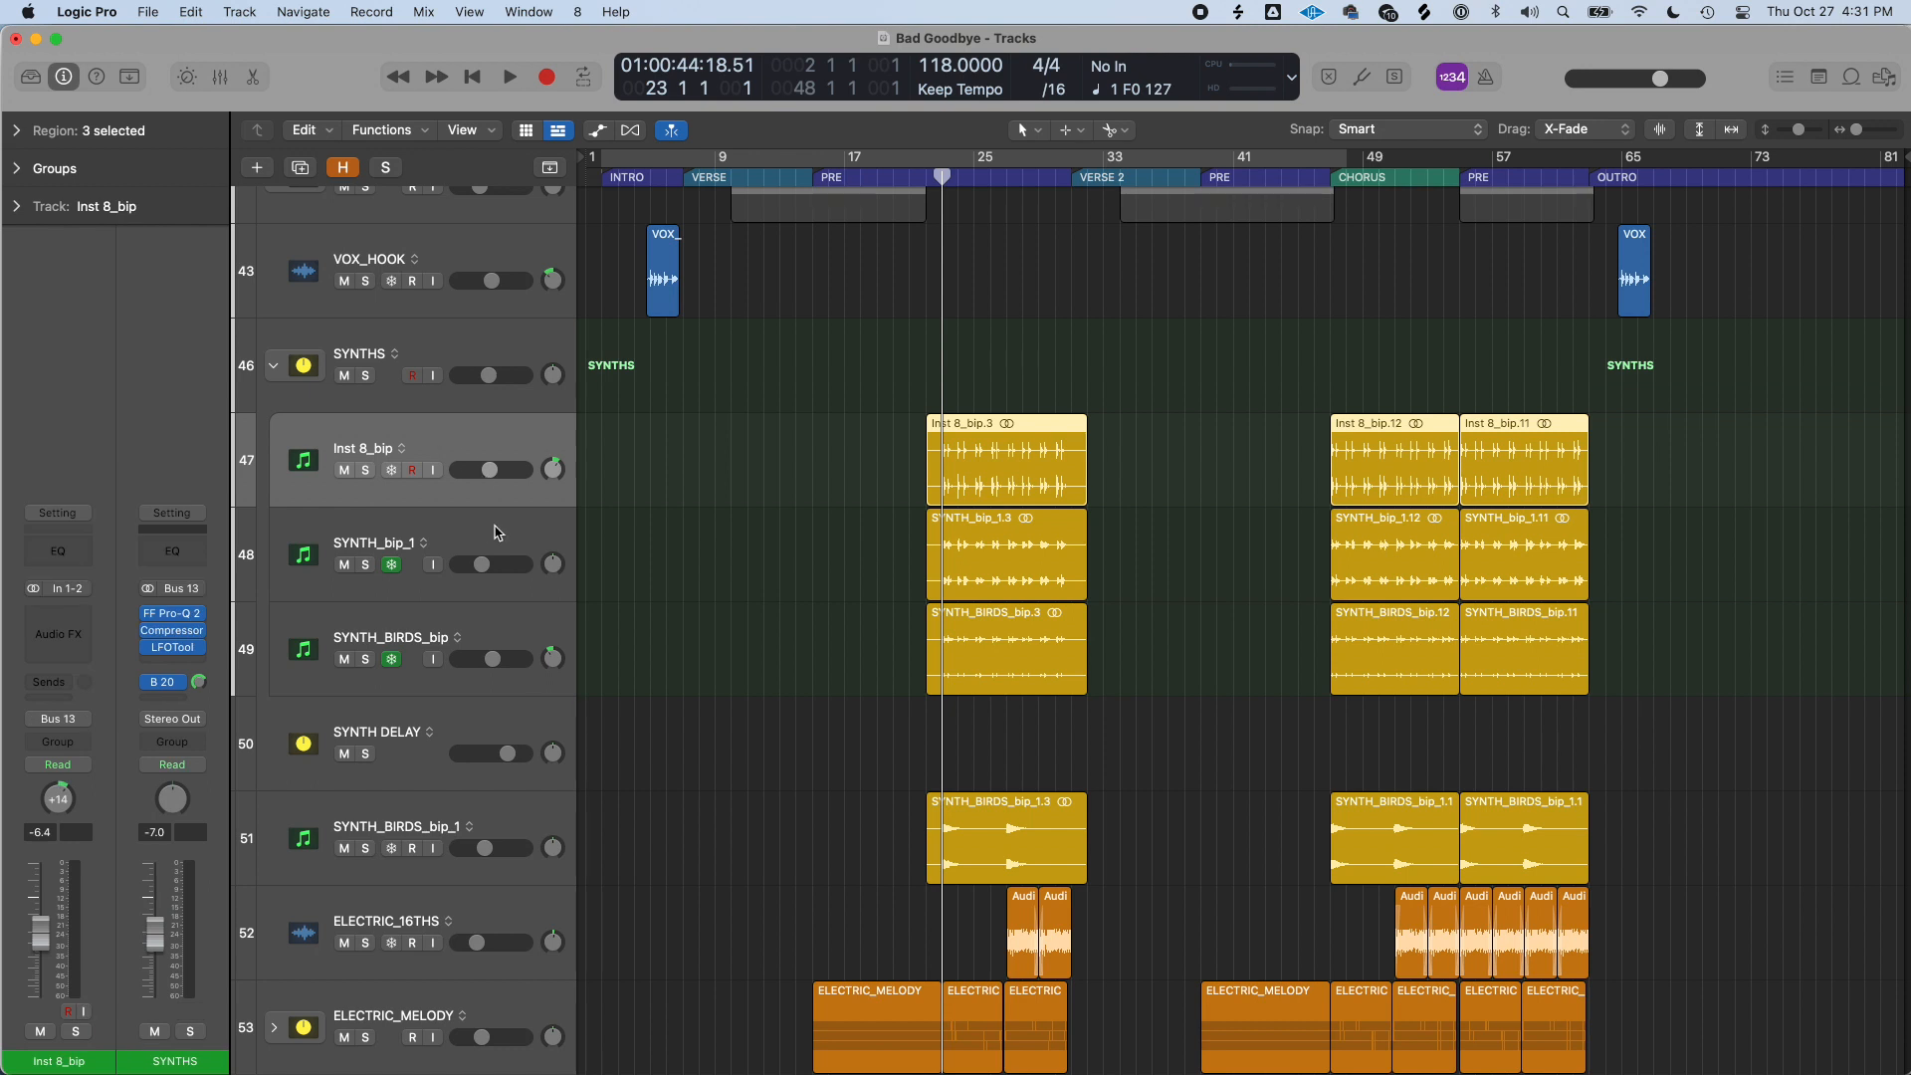
left_click(511, 603, "shift")
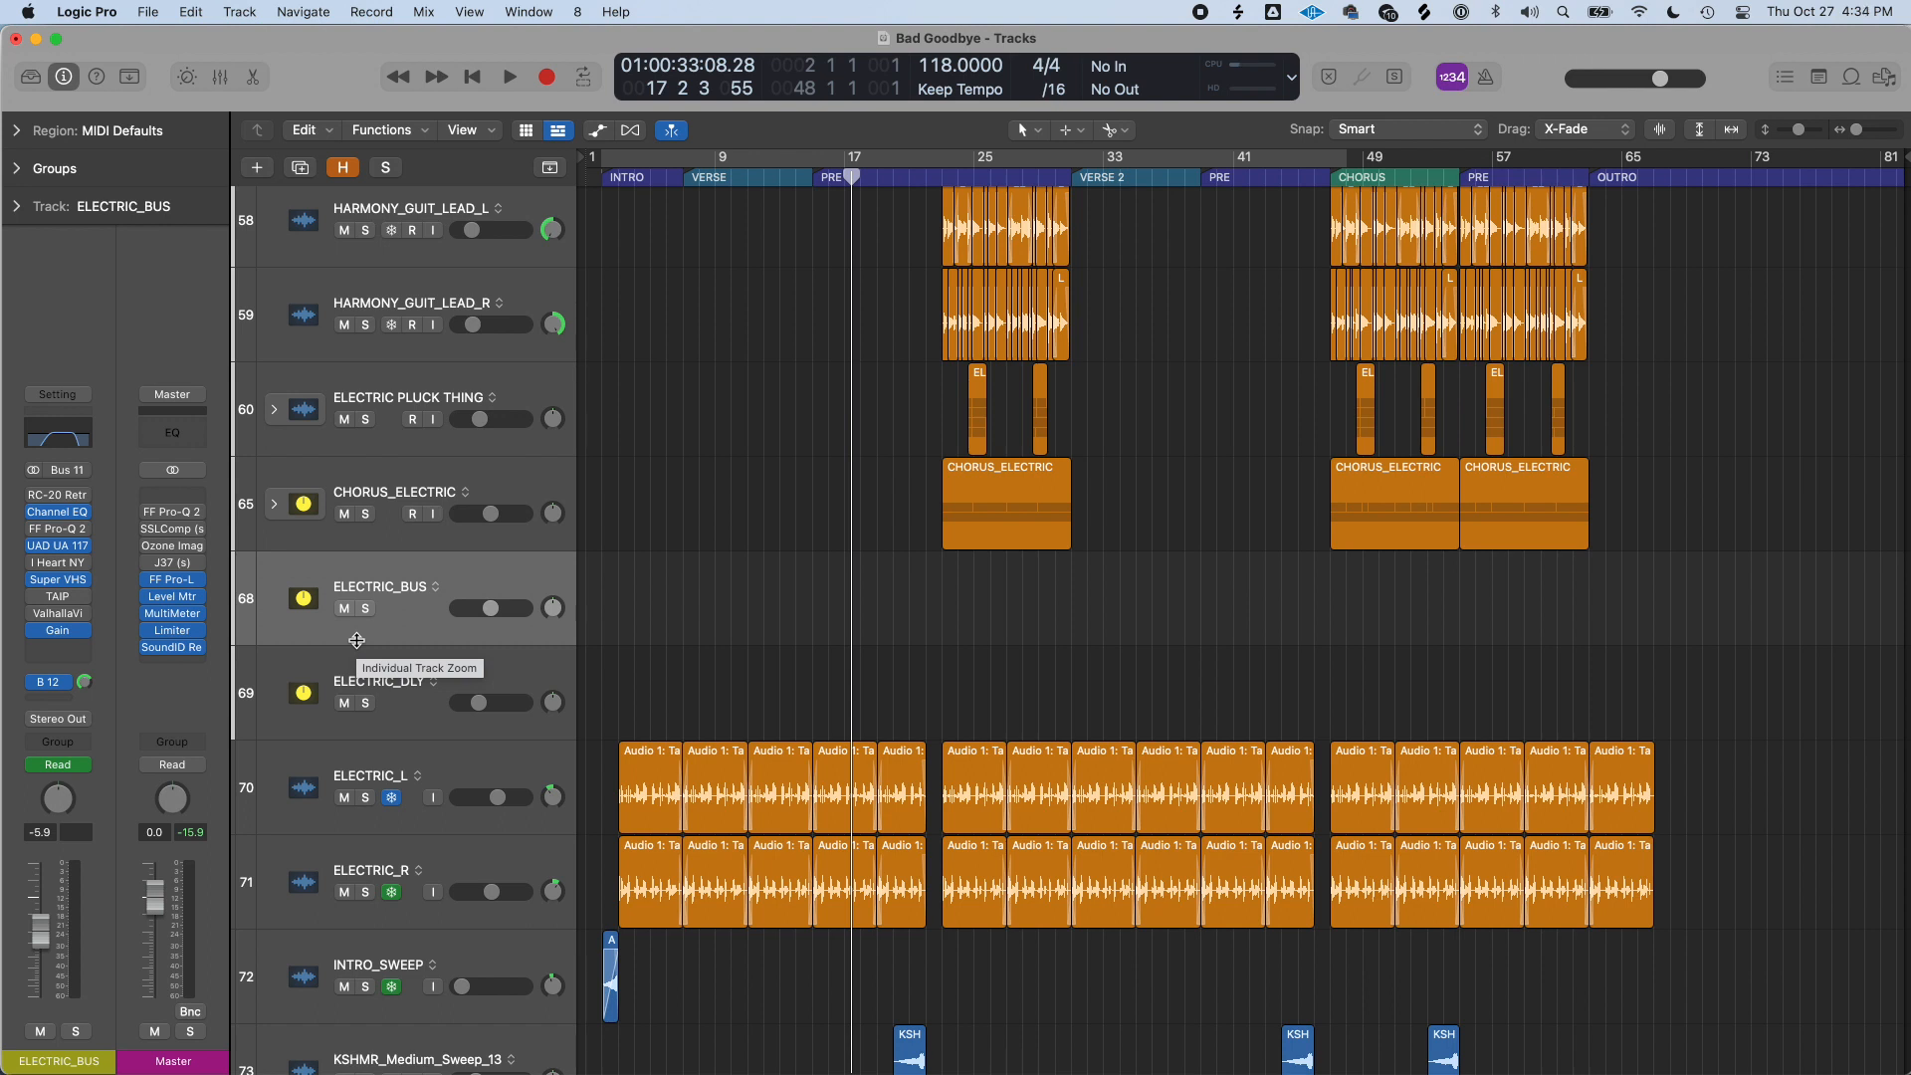
Step: Examine the Bus 12 send on ELECTRIC_BUS and the ELECTRIC_DLY track it feeds
left_click(60, 684)
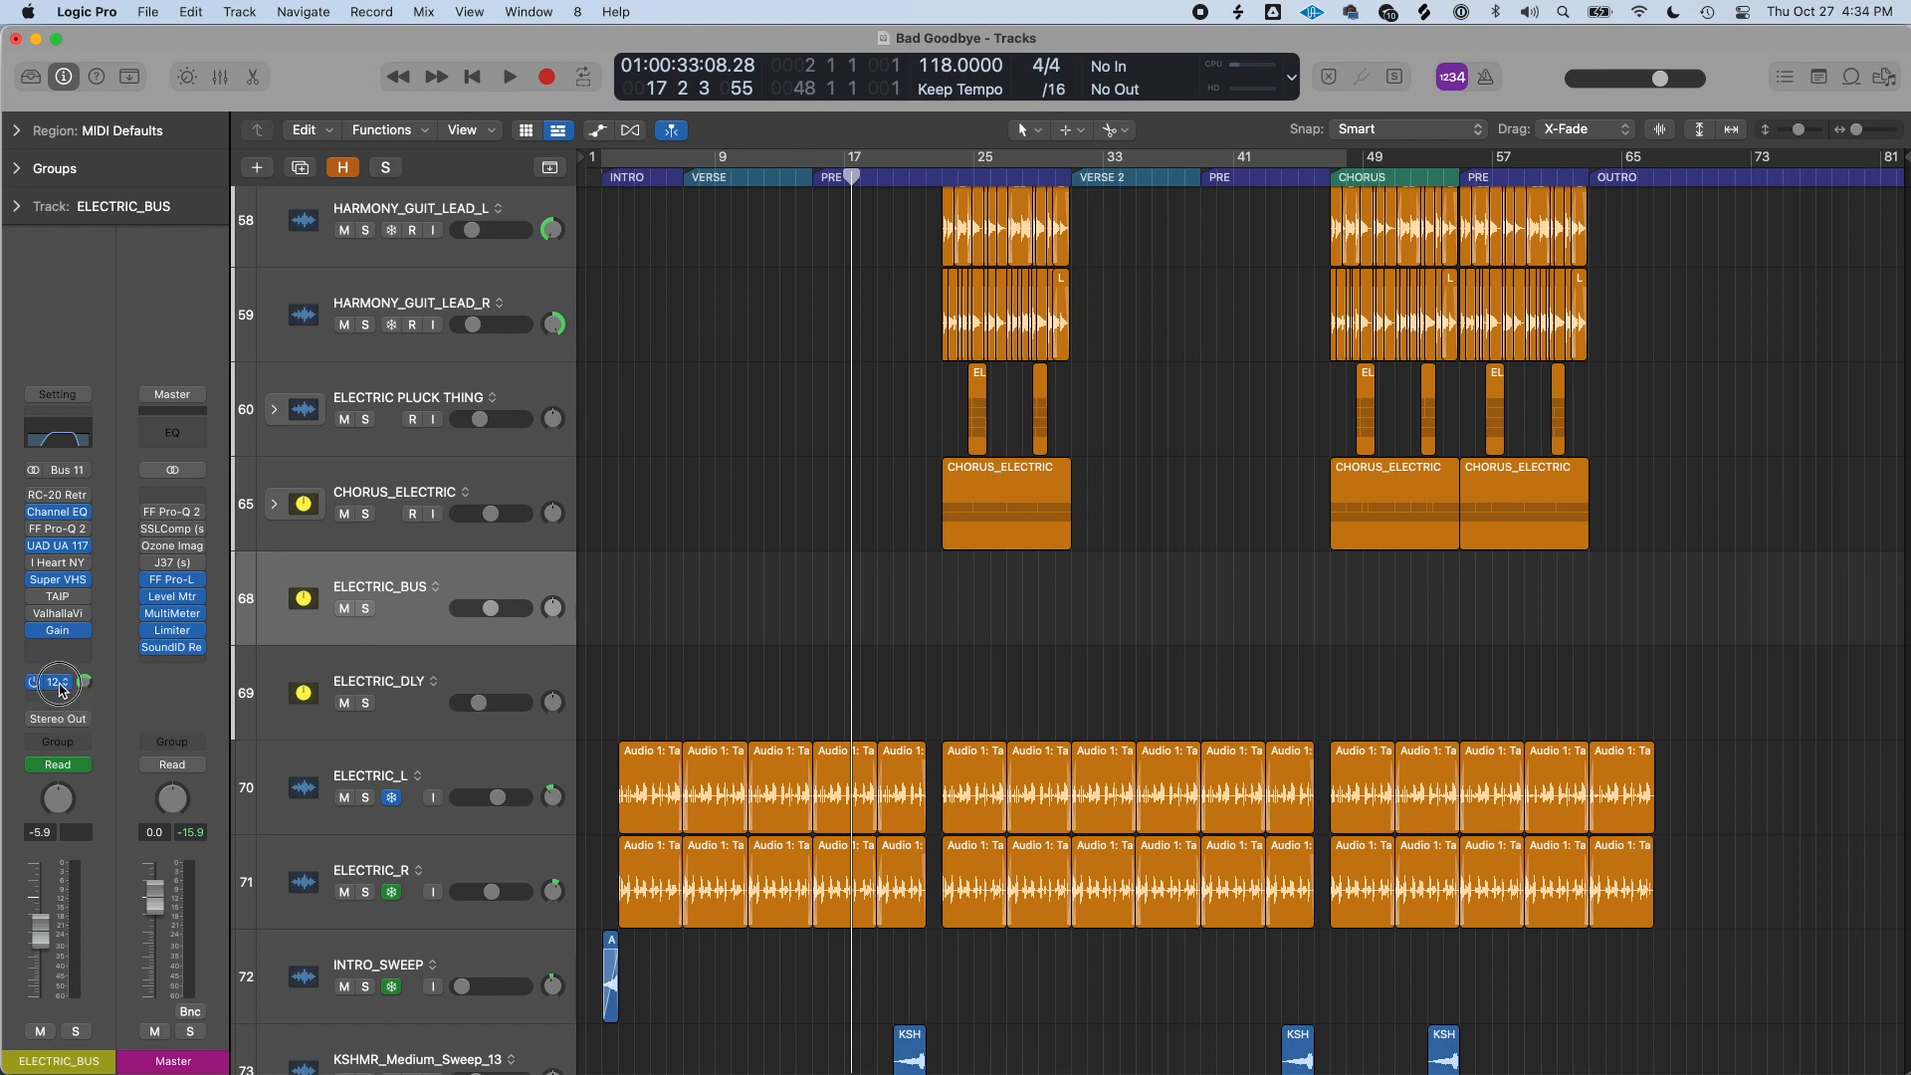
left_click(49, 713)
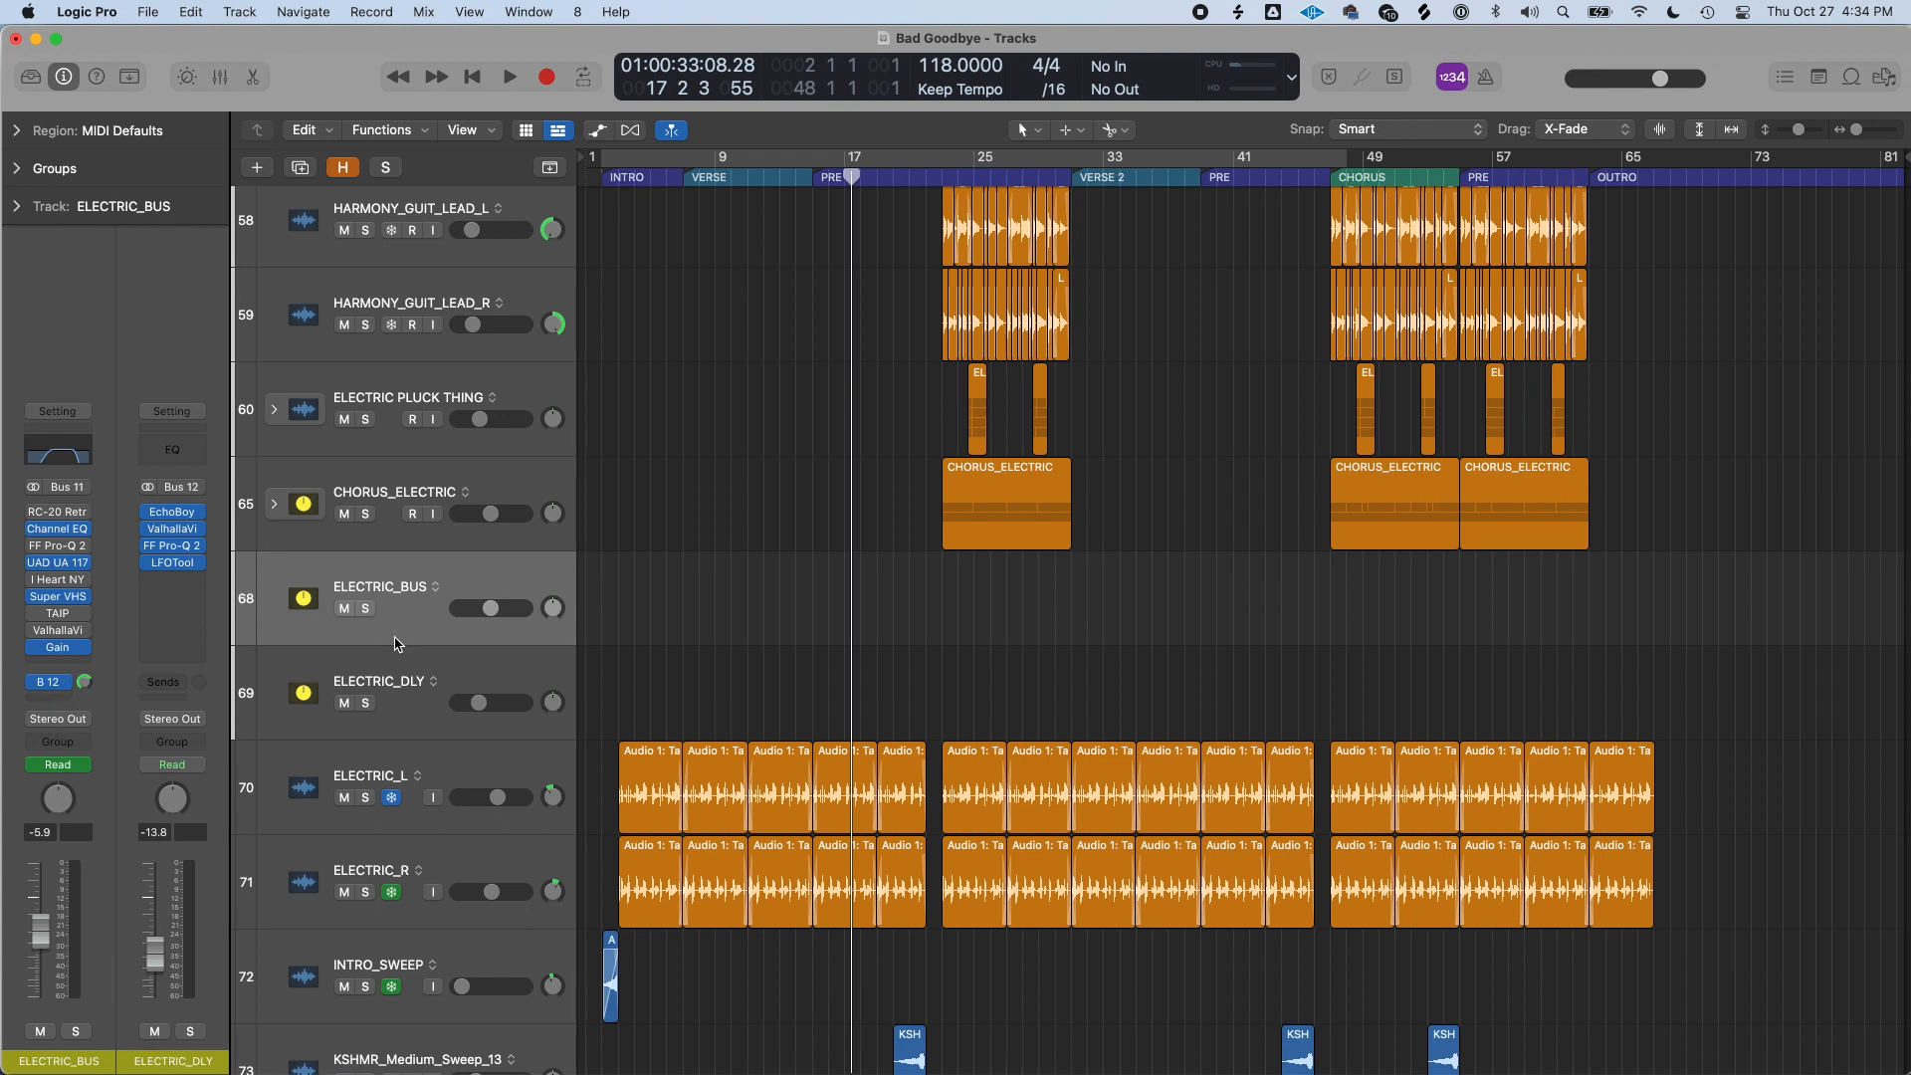
left_click(436, 677)
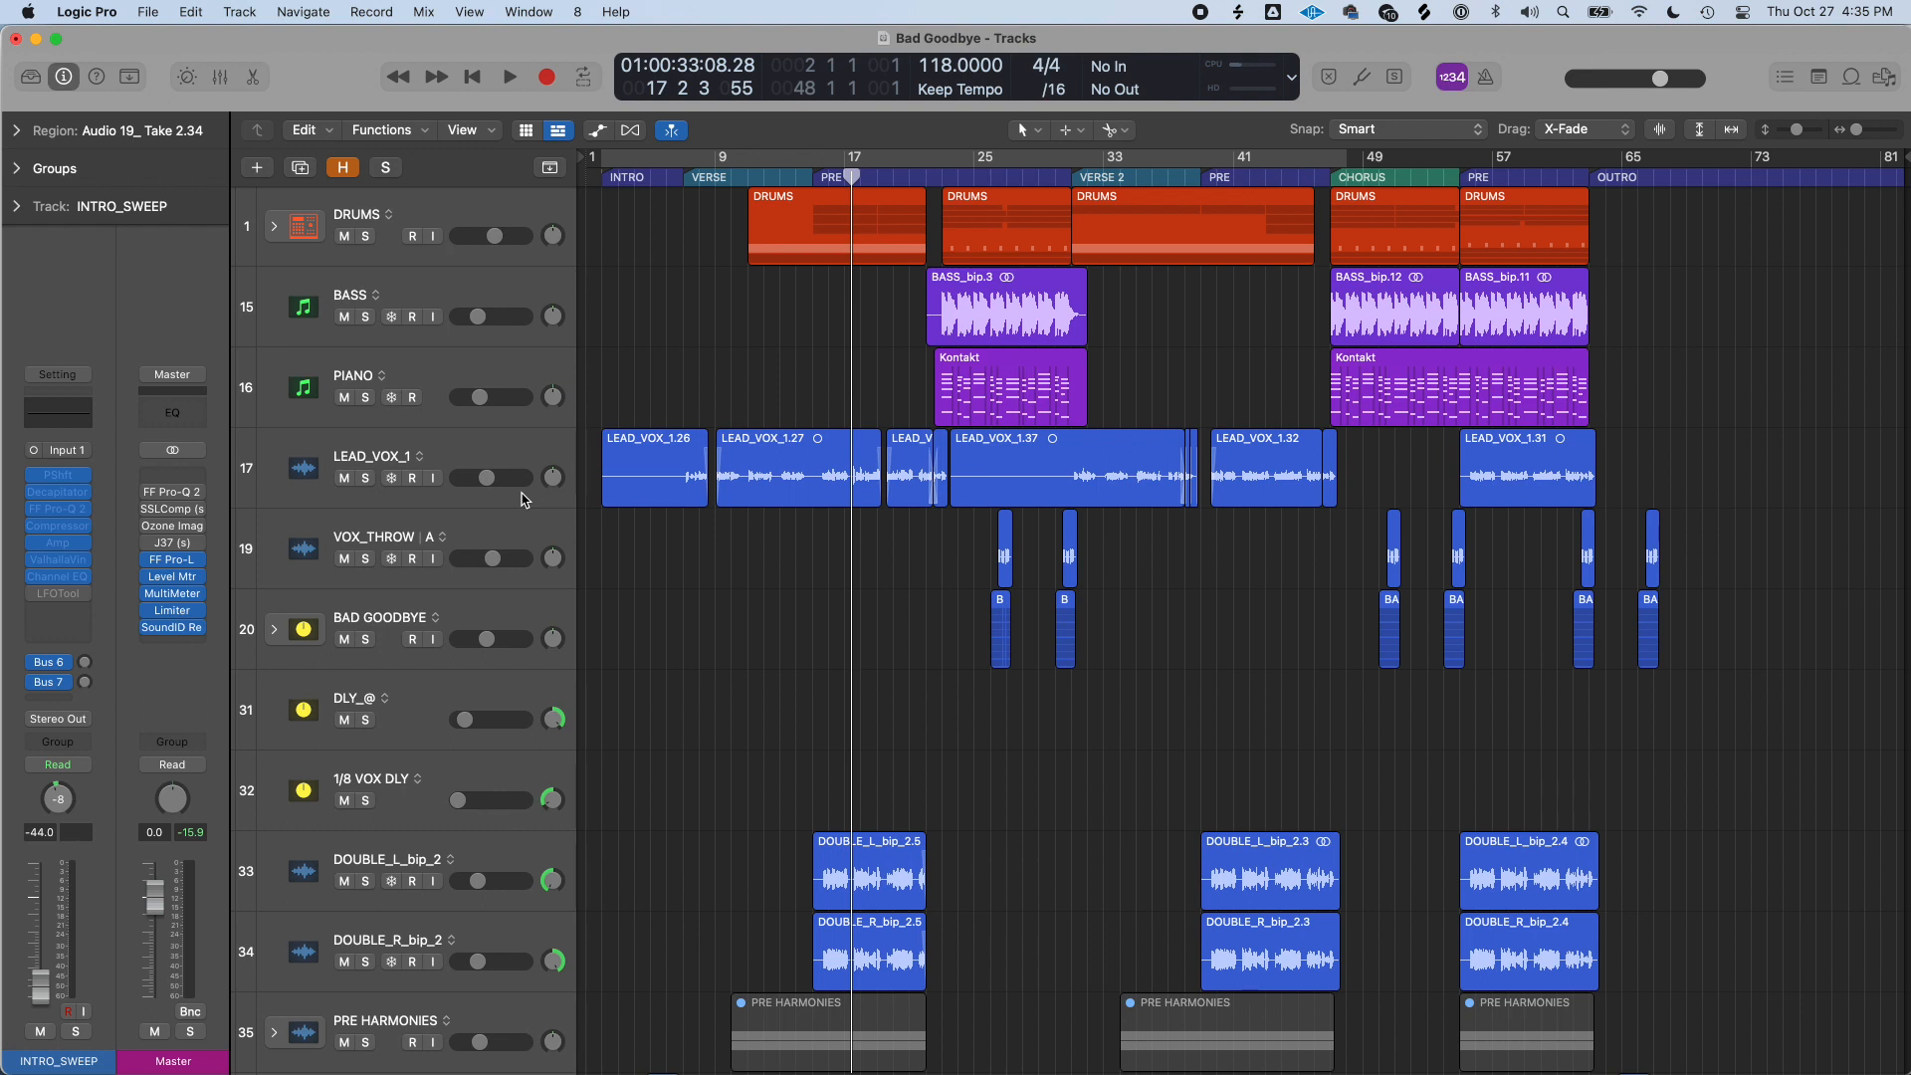
Step: Switch to Finder, widen the column to fit the folder names and compress the BAD GOOYBYE MIX FILES folder
key("super+Tab")
key("super+shift+Tab")
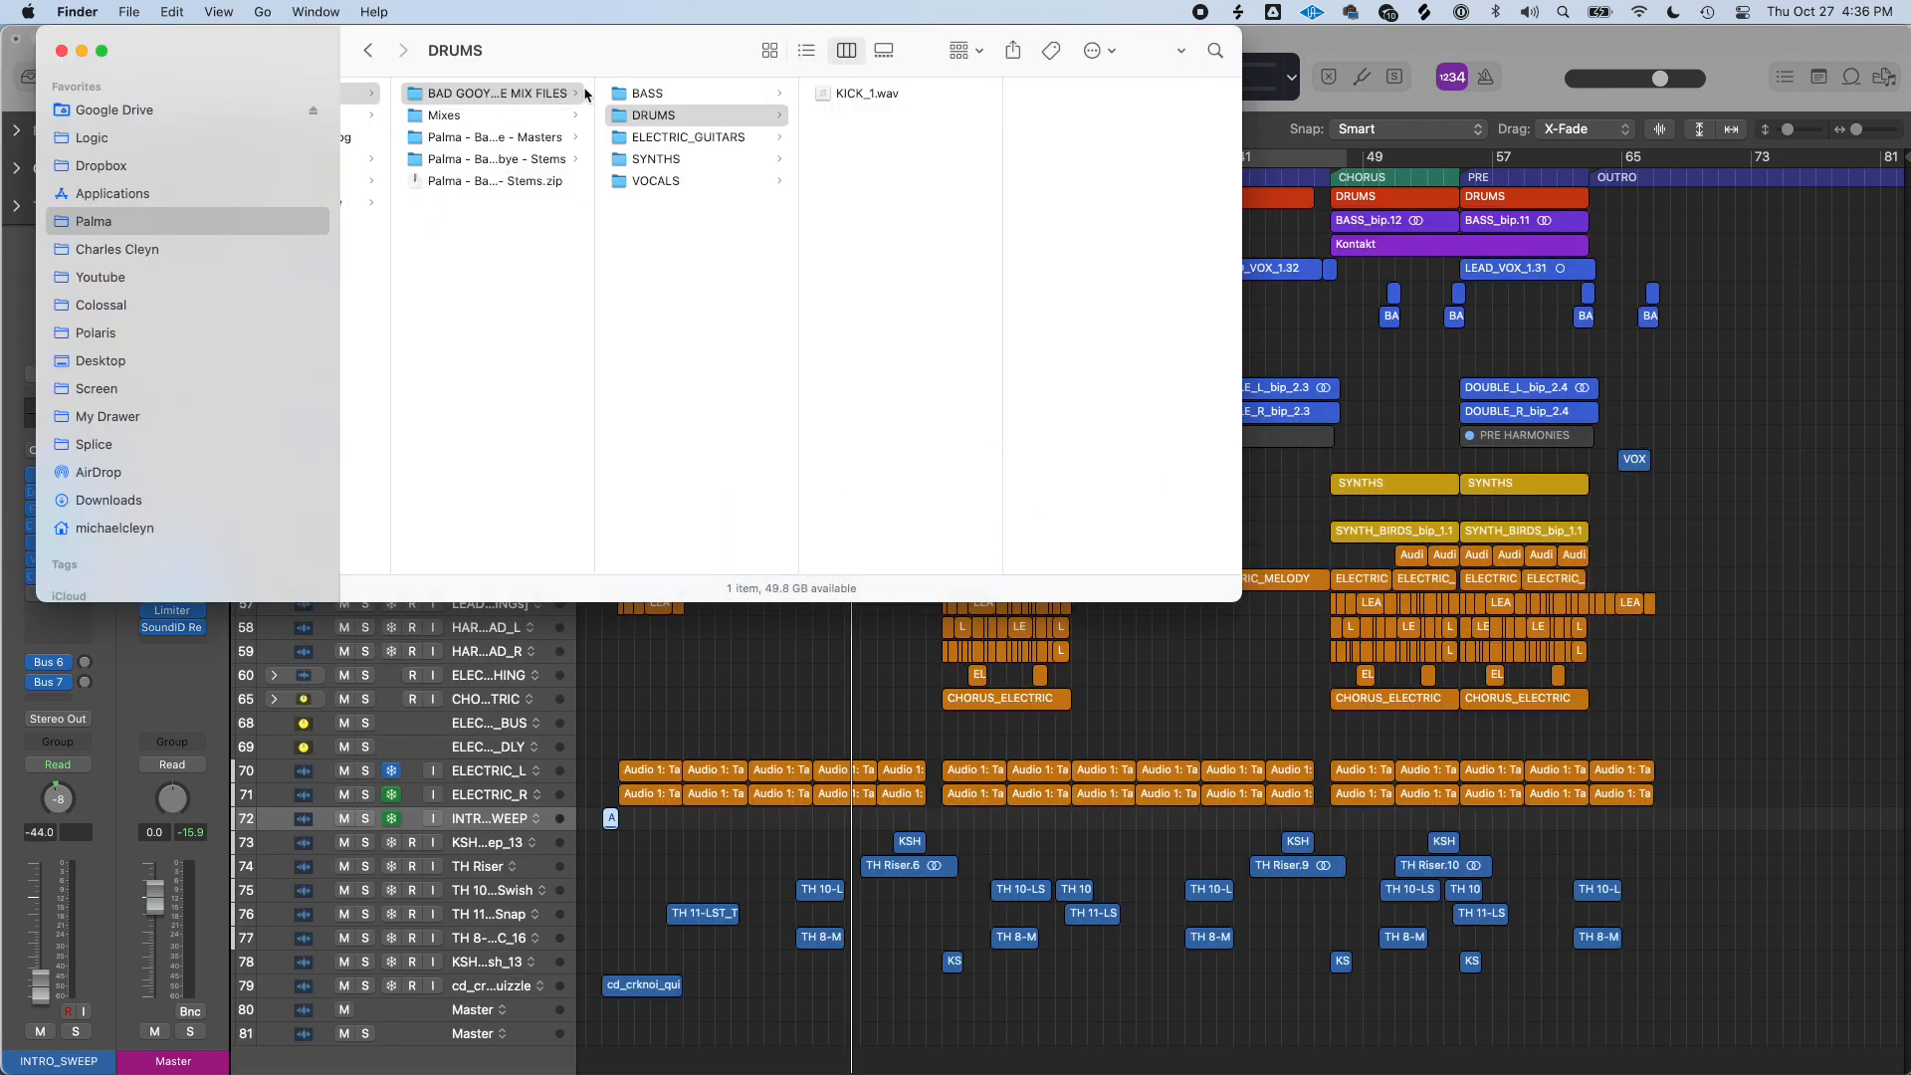
left_click(489, 97)
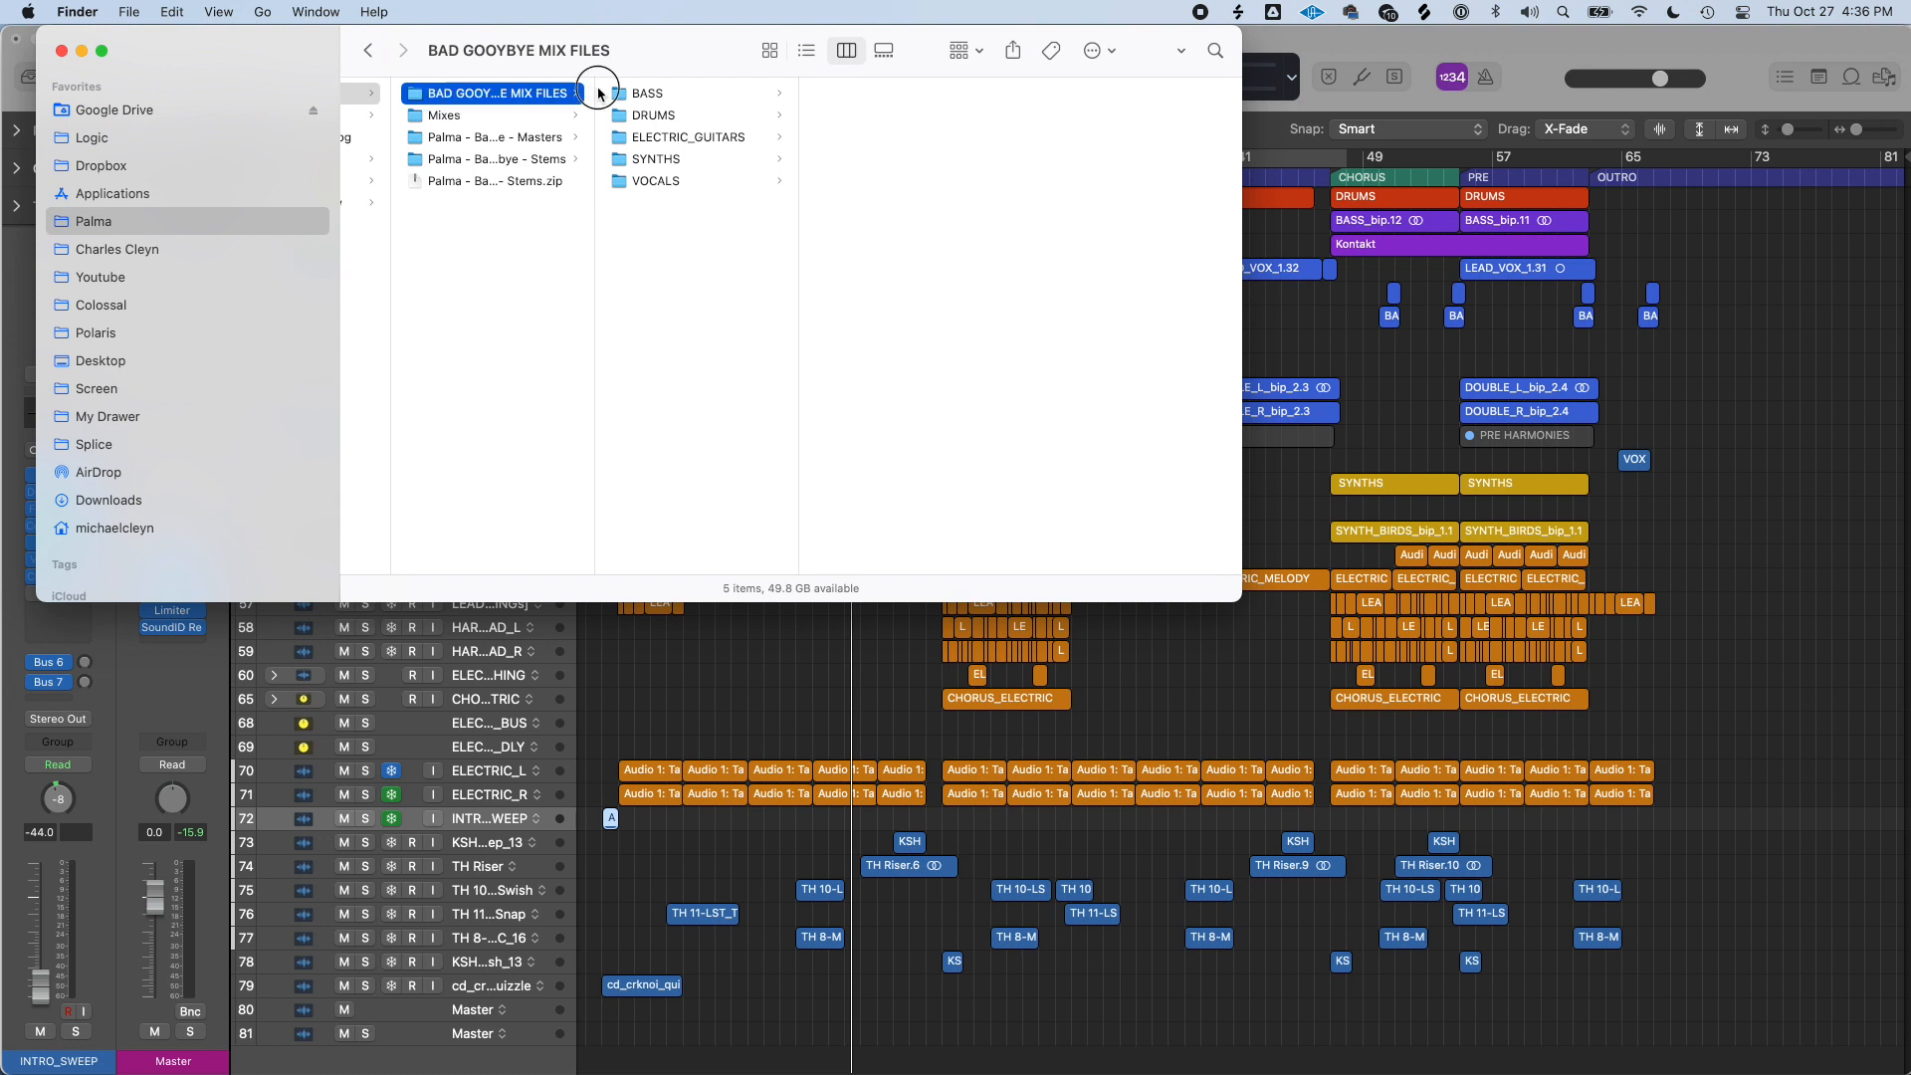
double_click(594, 87)
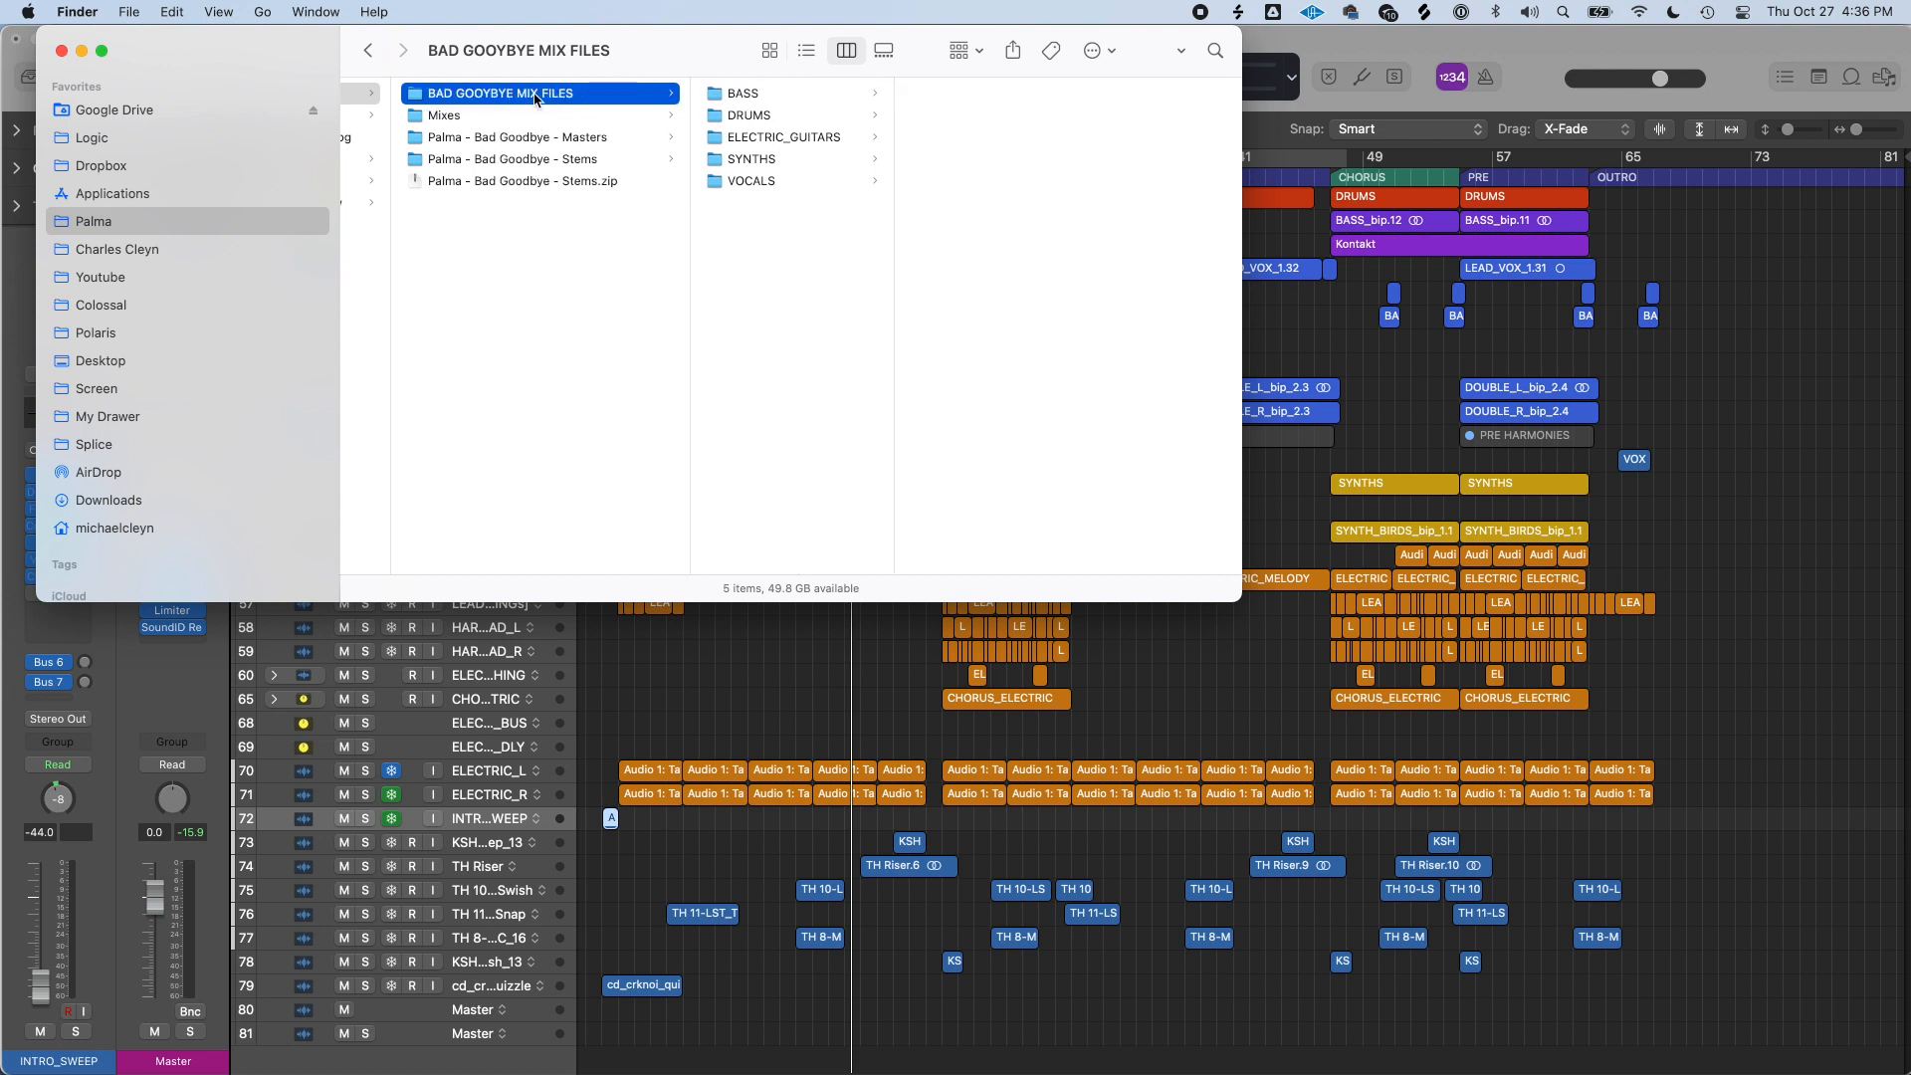
right_click(535, 97)
left_click(616, 215)
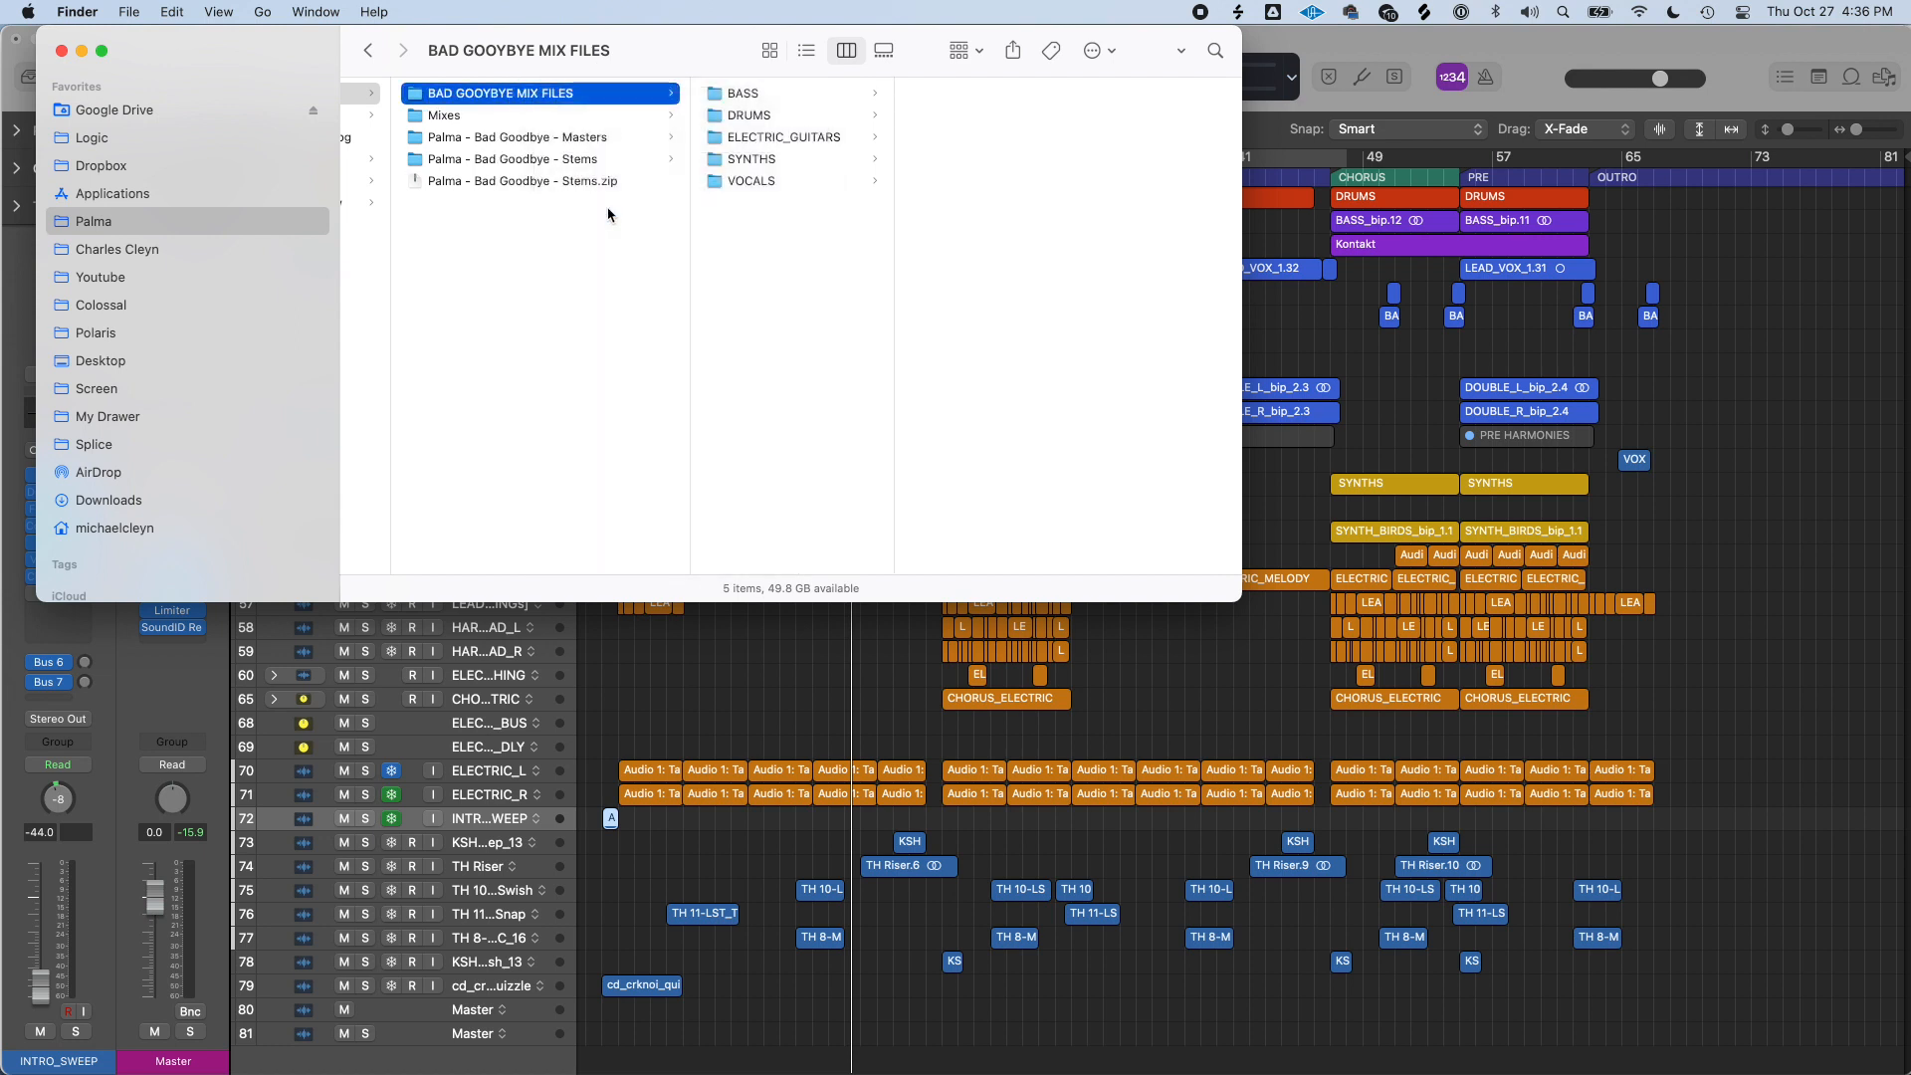